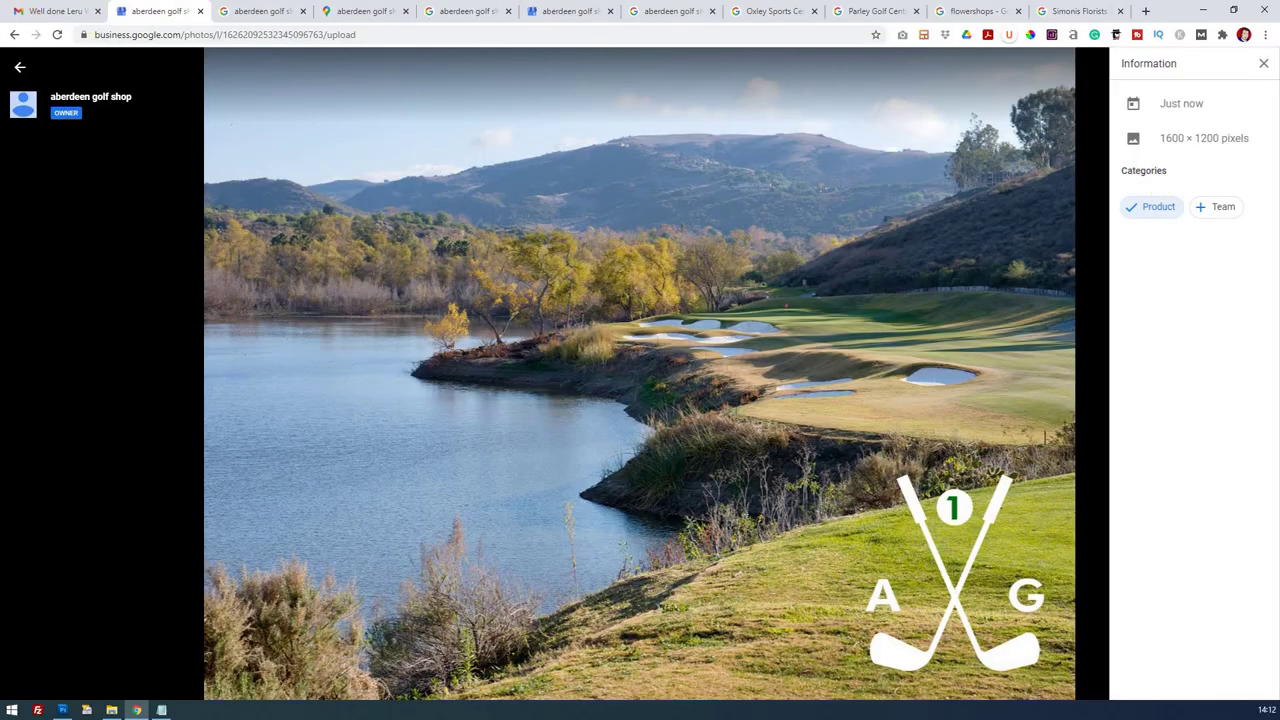
Leave the current photo, open the business photo numbered 5, and show its information.
left_click(19, 69)
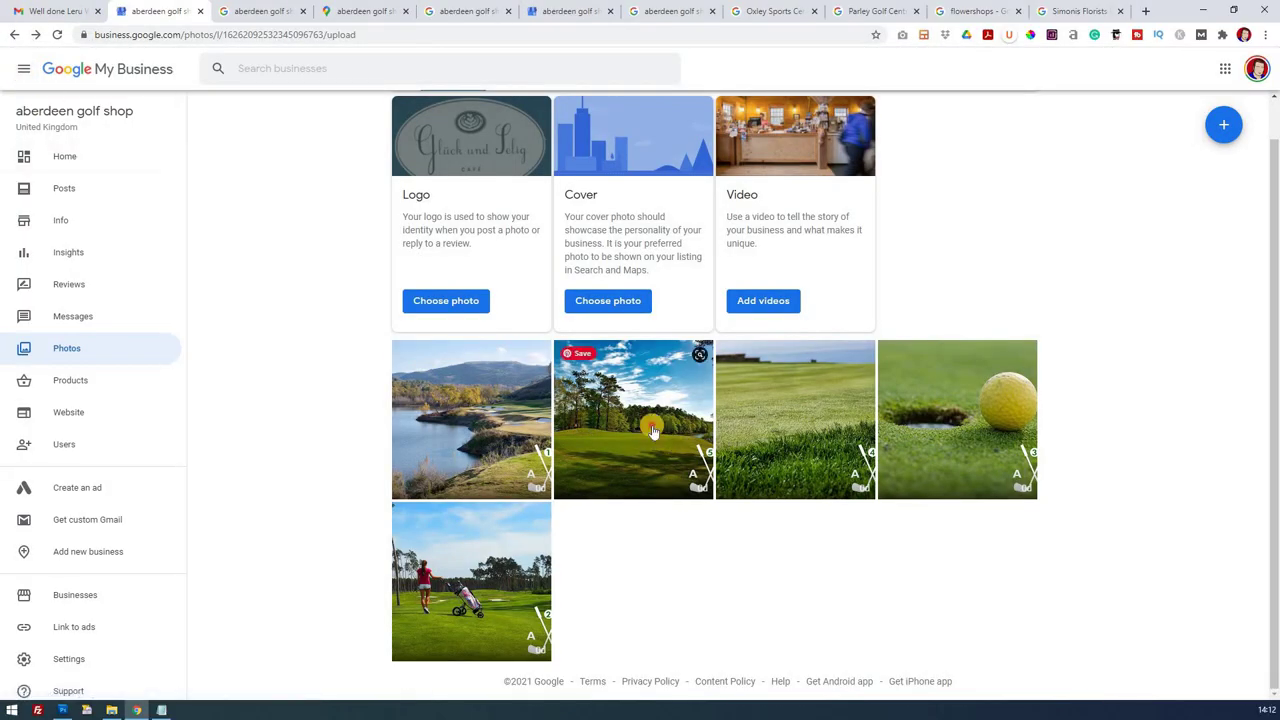
left_click(652, 428)
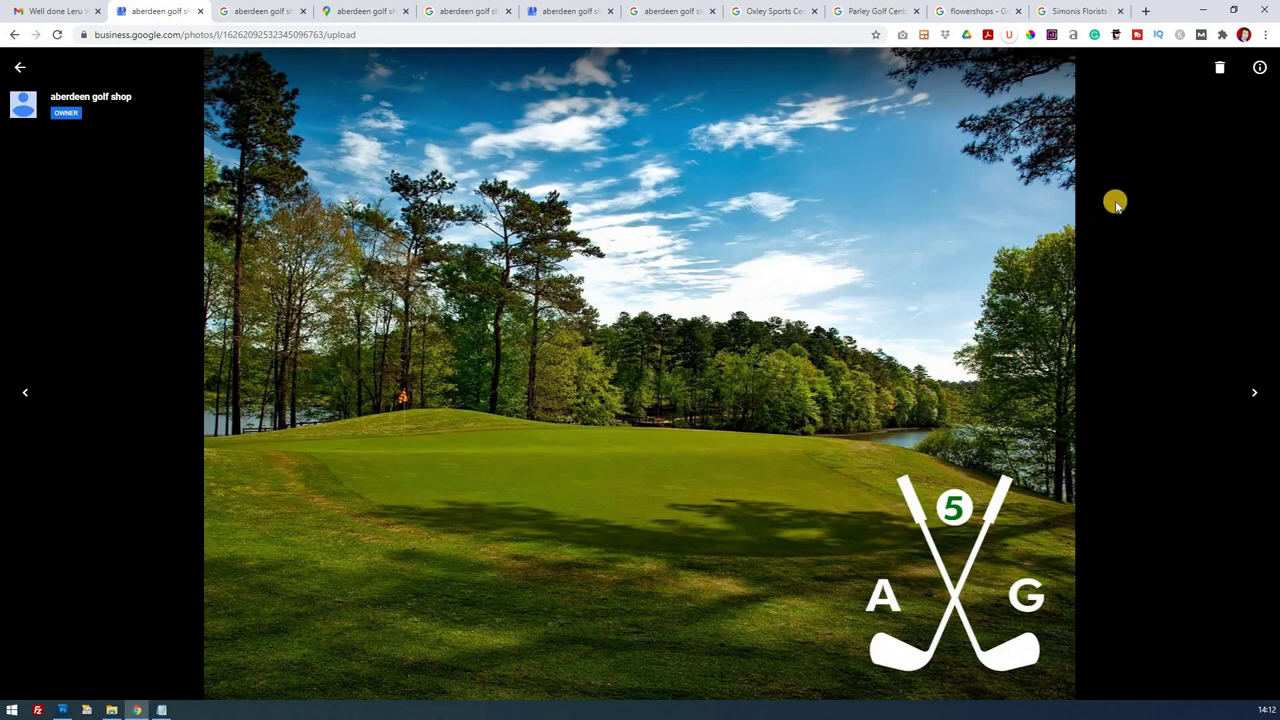
left_click(1258, 72)
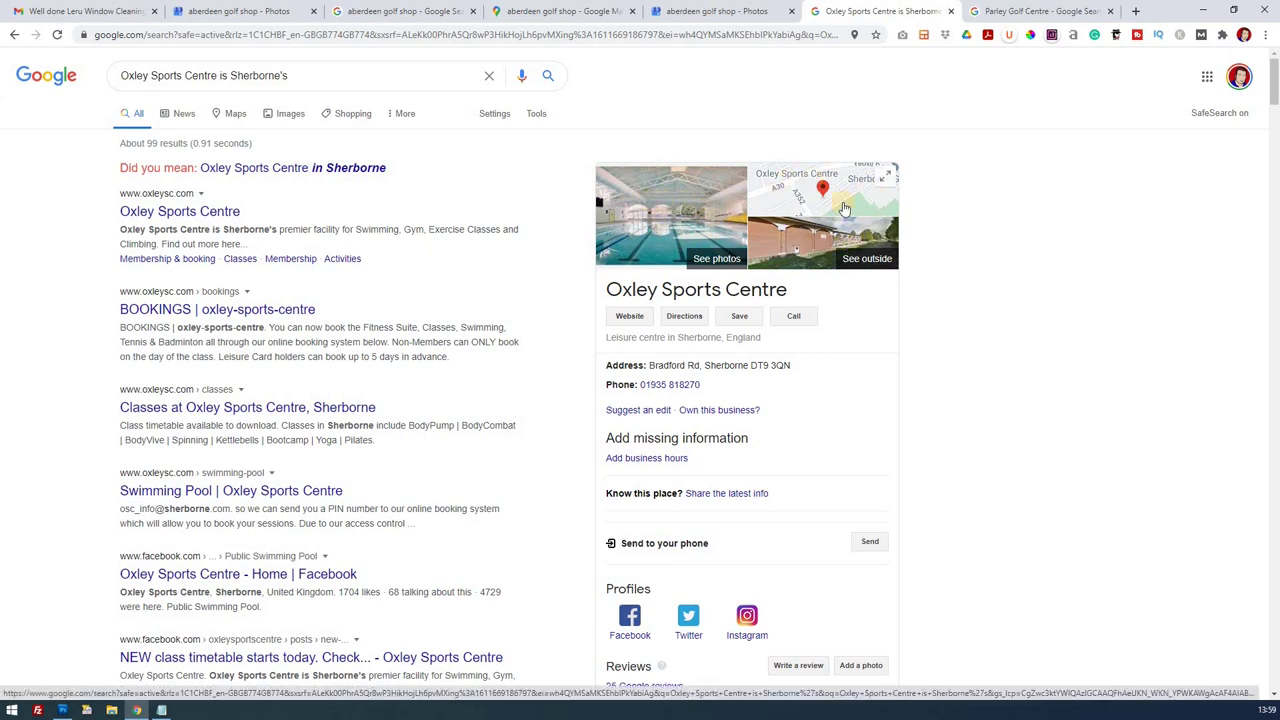
Compare the photos in the Google business panels of Parley Golf Centre and Oxley Sports Centre.
left_click(1014, 12)
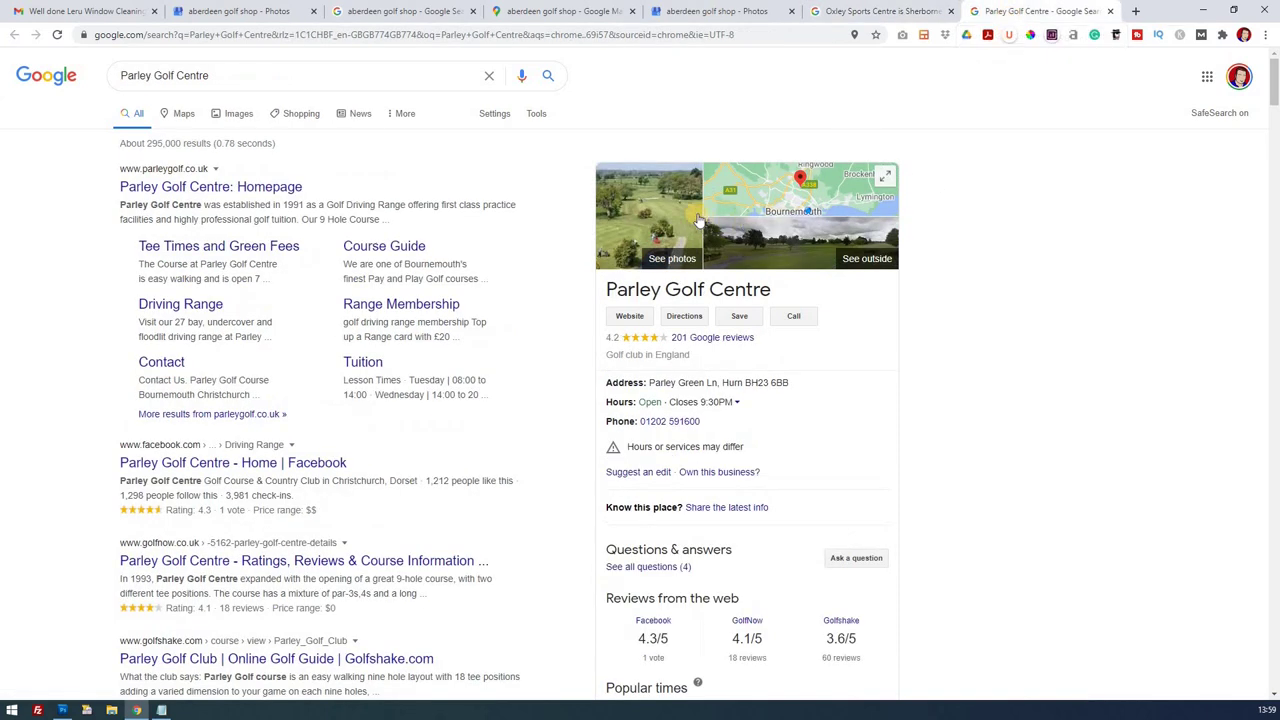
left_click(879, 12)
left_click(1005, 12)
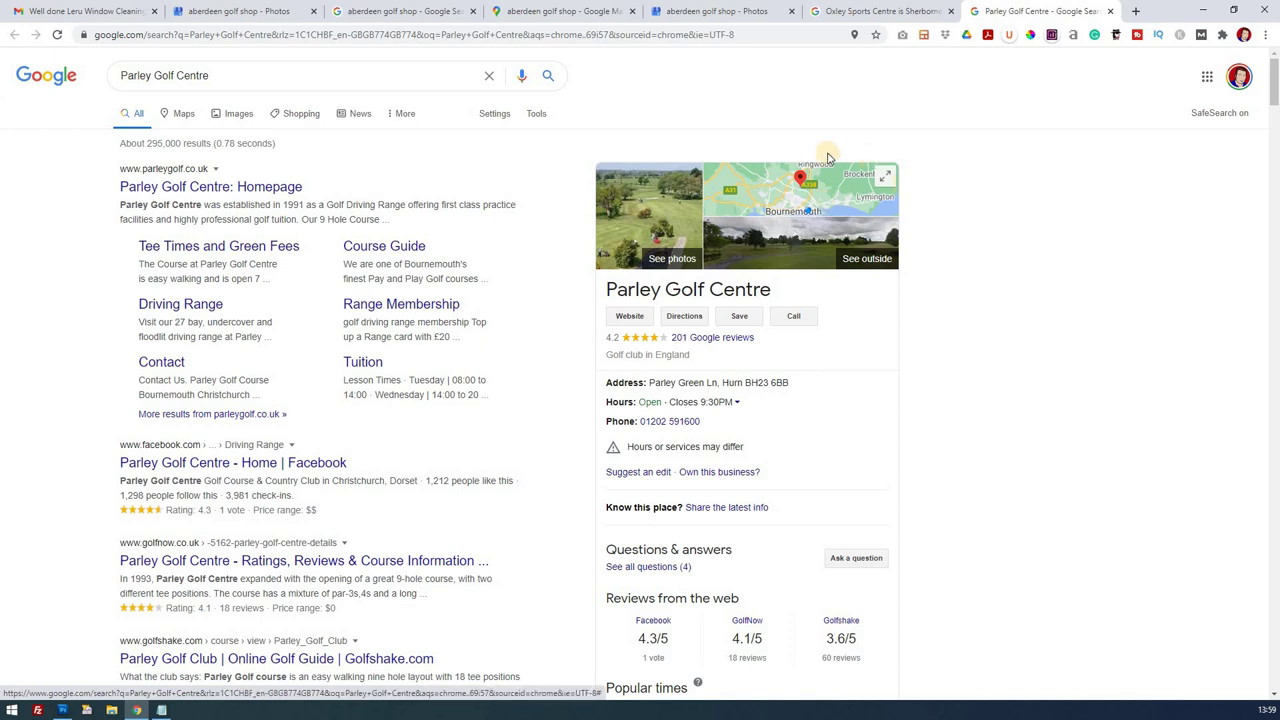
left_click(763, 174)
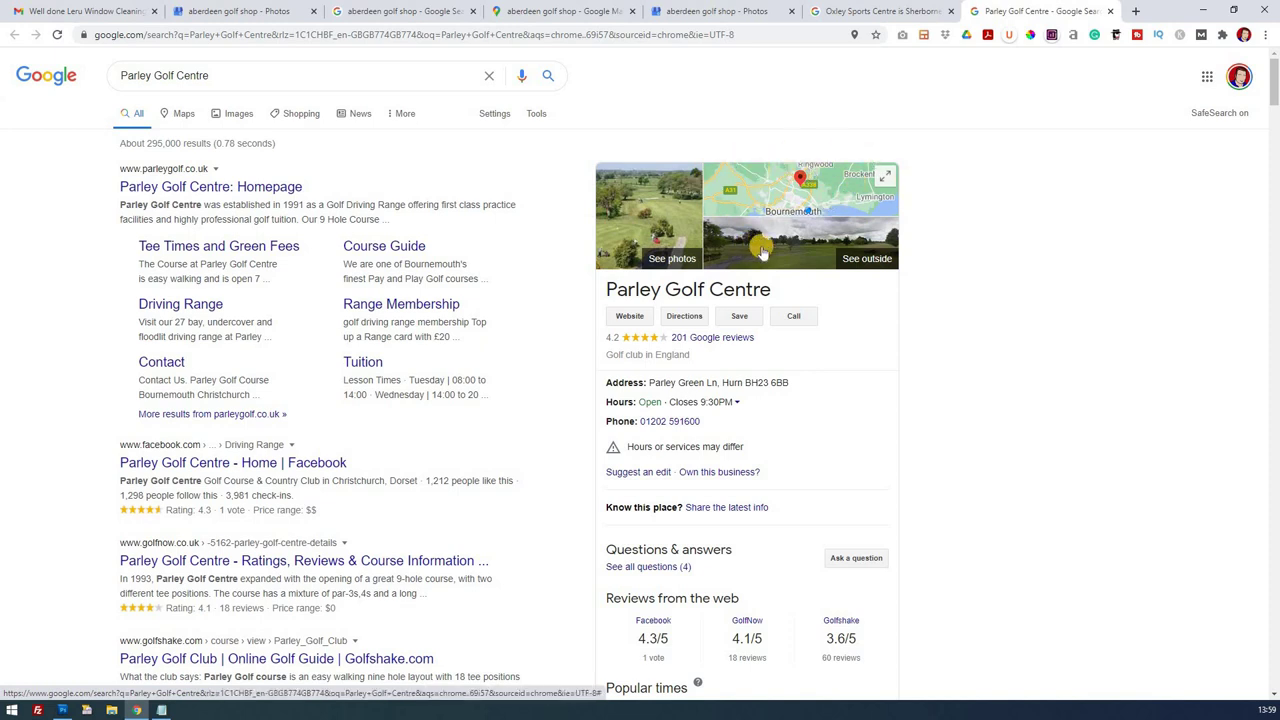
left_click(828, 256)
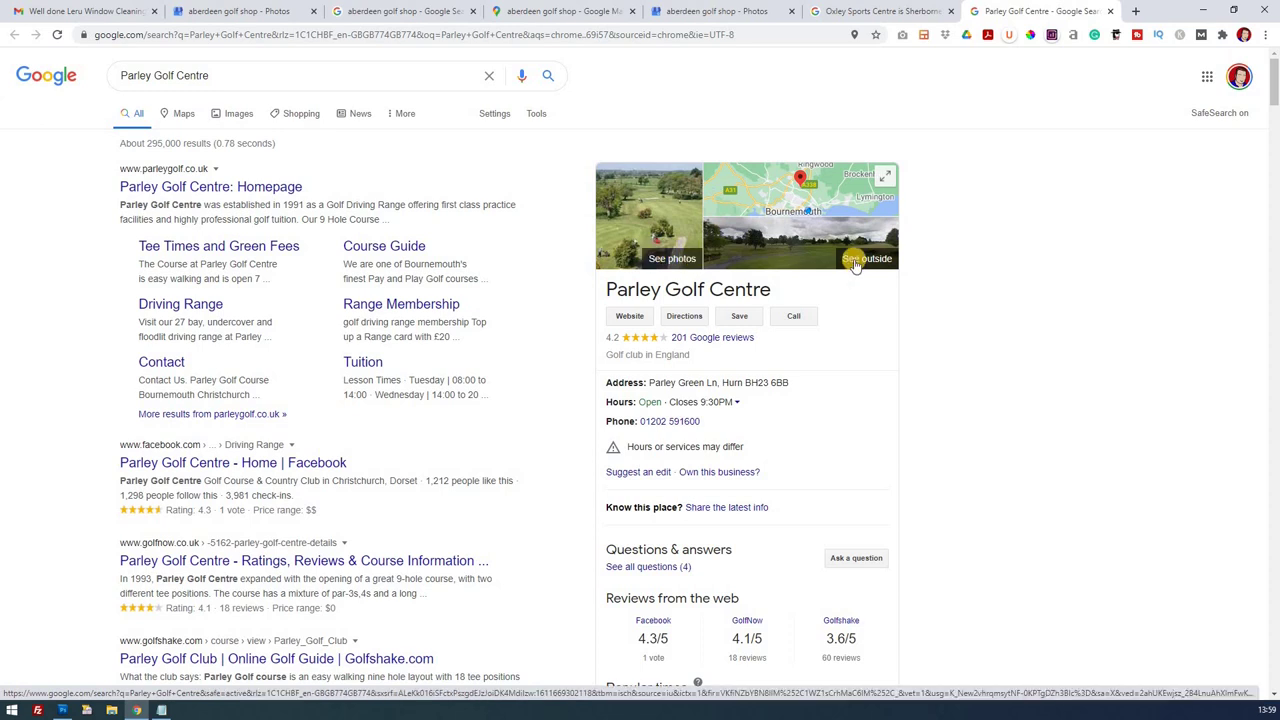
left_click(890, 15)
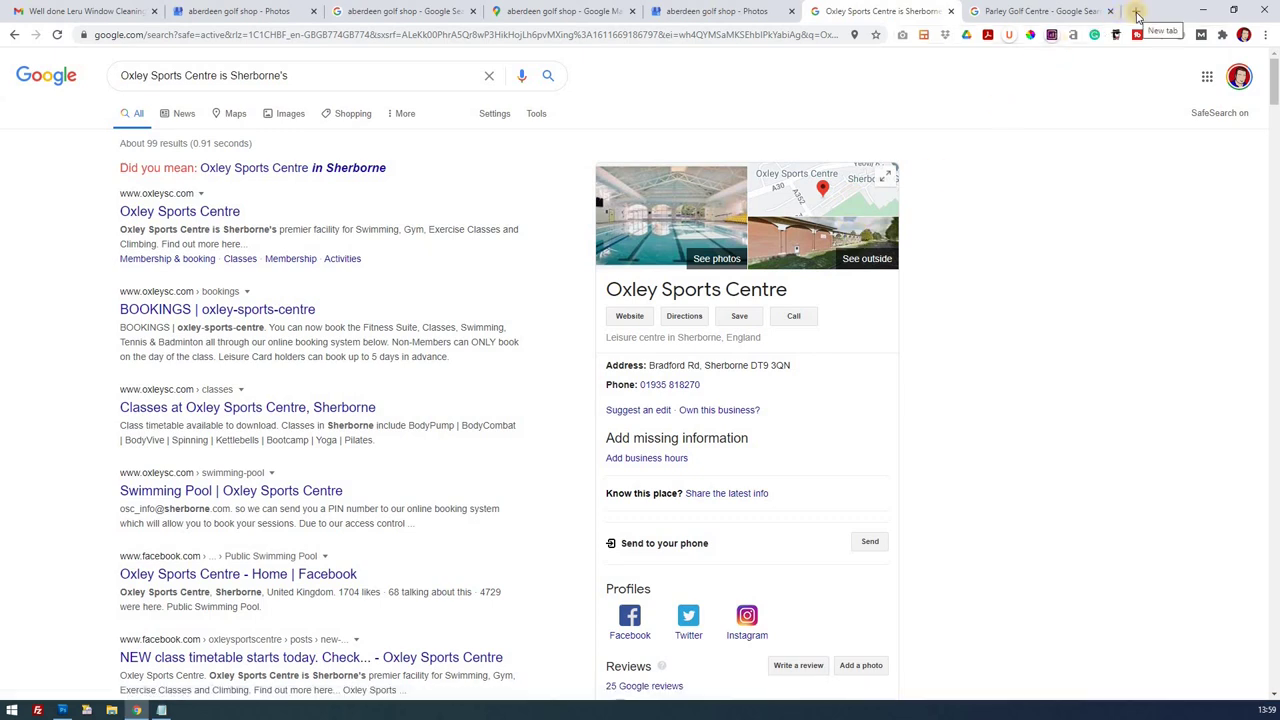
Search Google for "flowershops" in a new tab and look through the local business listings.
key("ctrl+t")
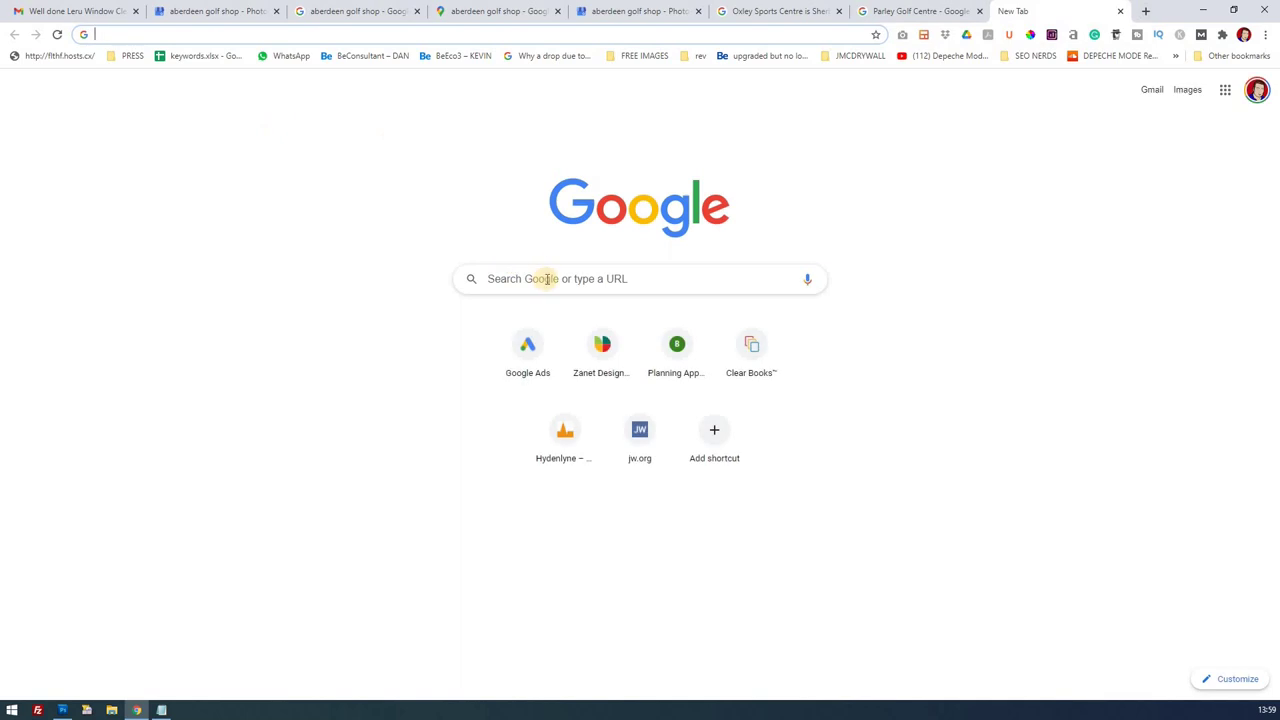
left_click(547, 279)
type("f")
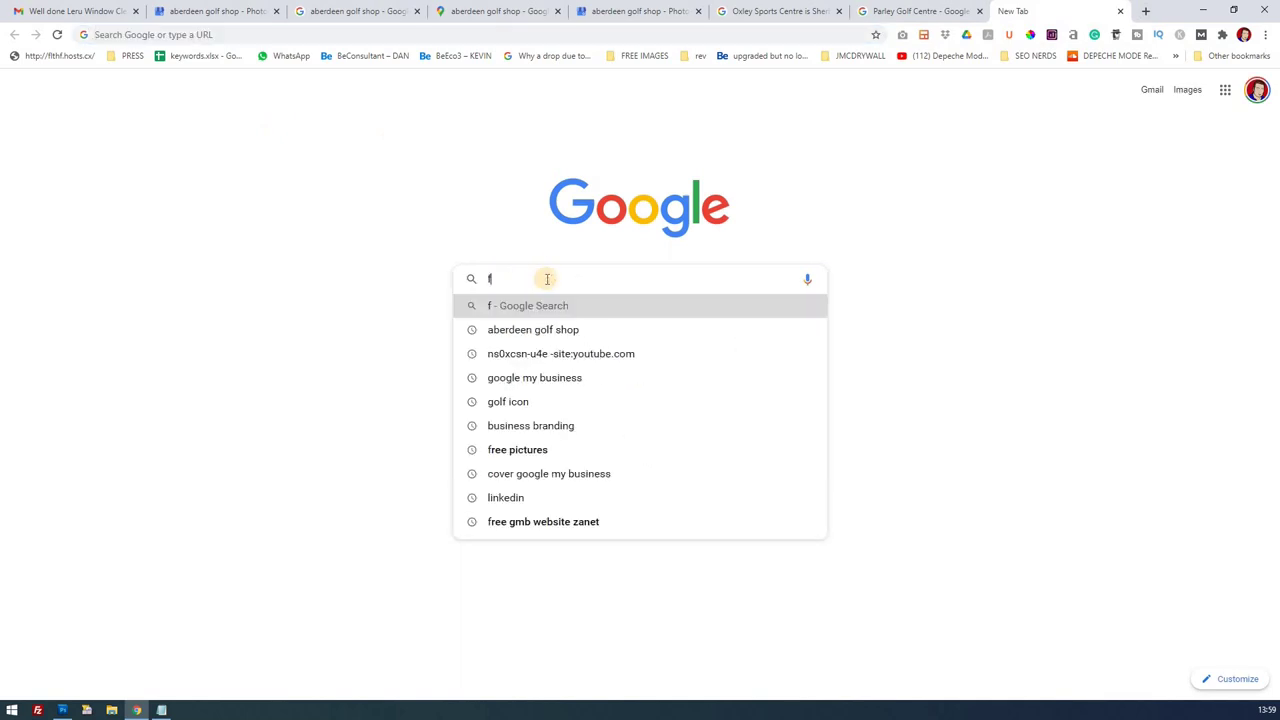
type("lowershops")
key("Return")
scroll(225, 443, "down", 3)
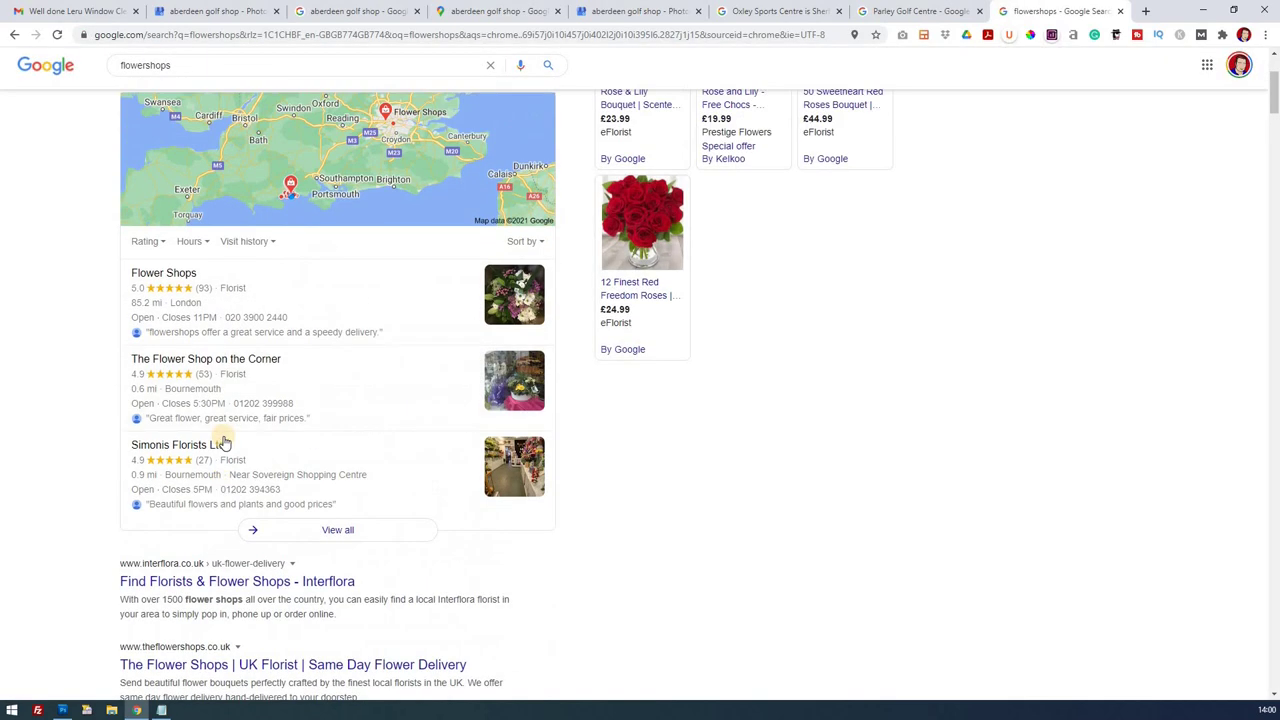
Examine the Simonis Florists Ltd listing and its photos, and search Google for the business name in a new tab.
triple_click(140, 449)
right_click(175, 447)
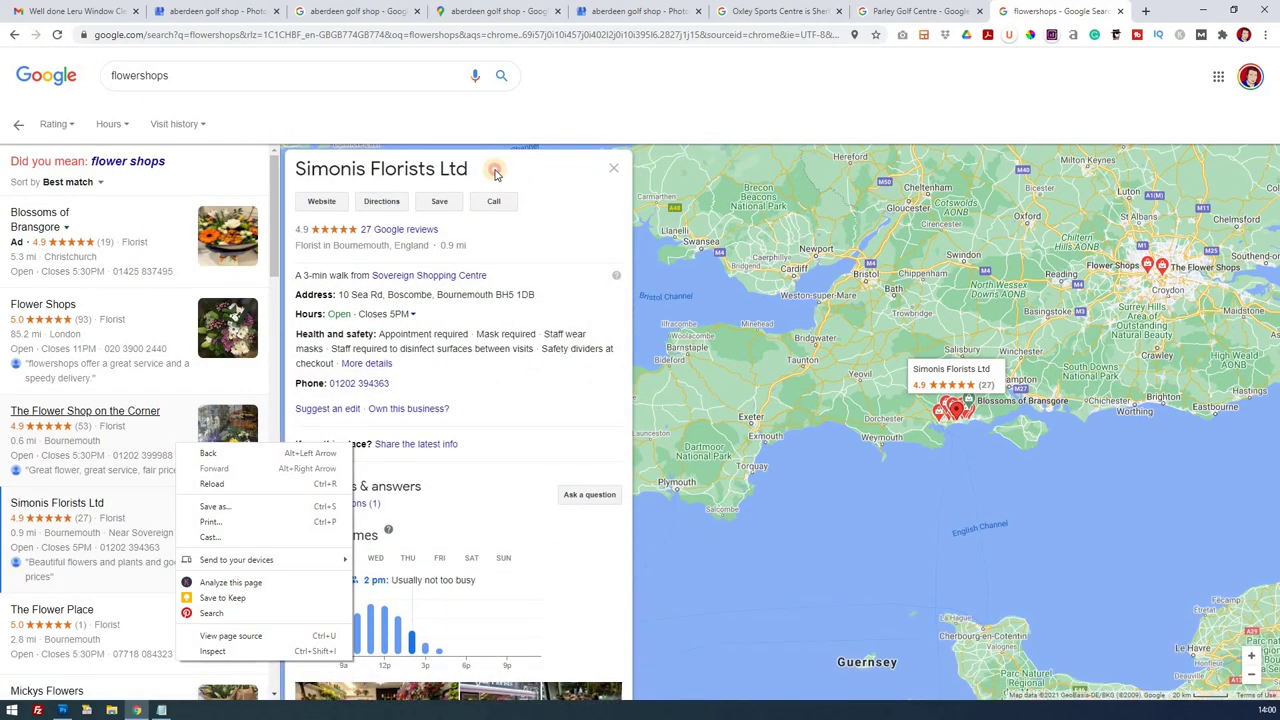
left_click(494, 174)
scroll(466, 554, "down", 2)
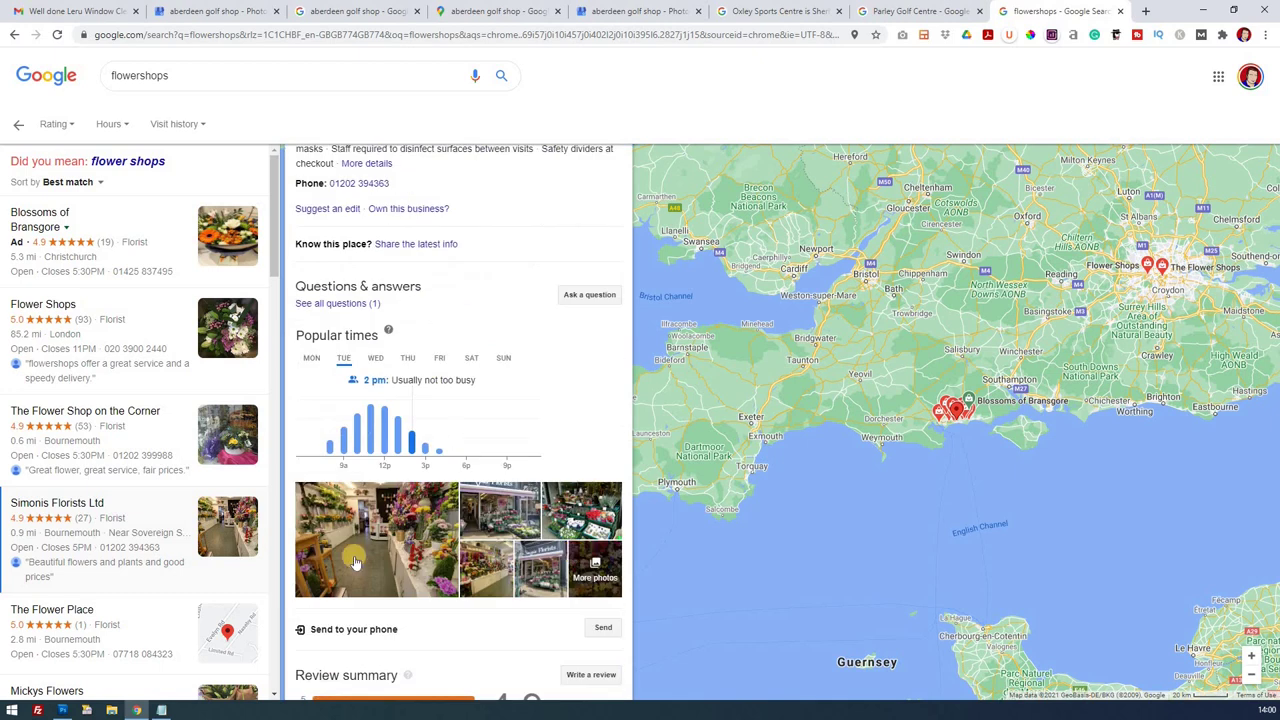
scroll(467, 215, "up", 1)
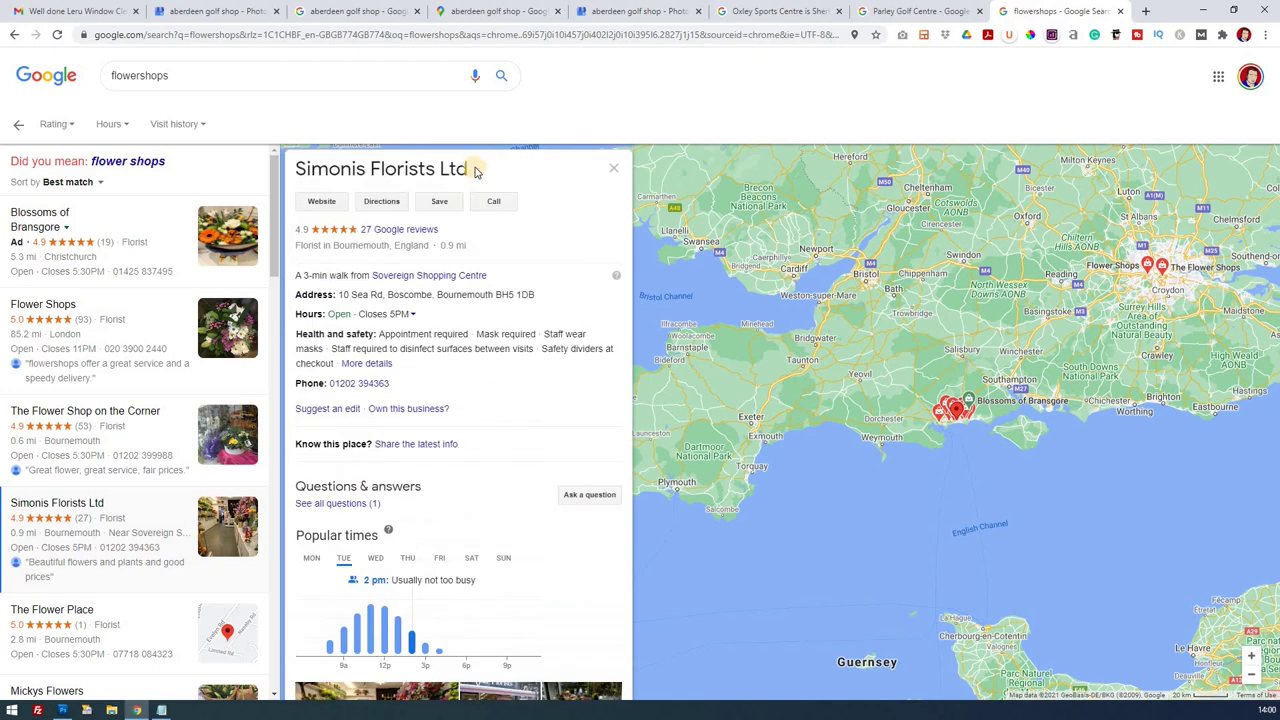
triple_click(303, 168)
right_click(305, 173)
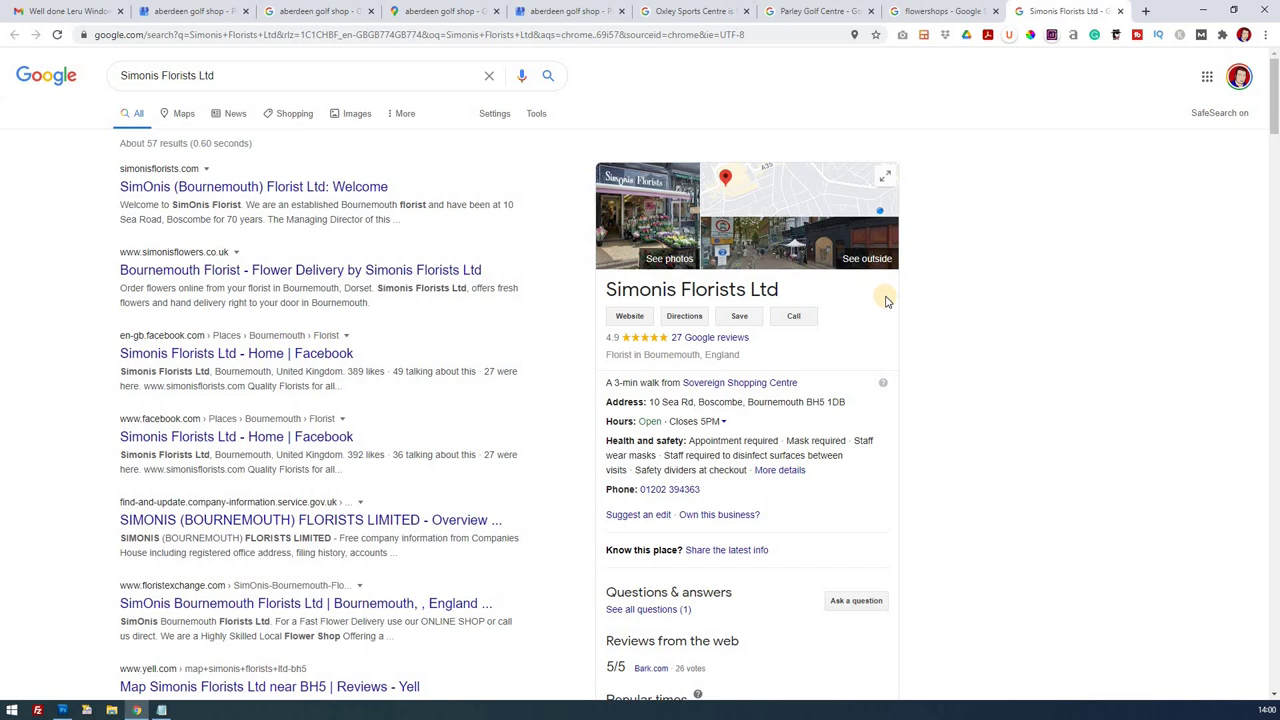
View the AG golf logo in Photoshop, and return to Chrome to view the aberdeen golf shop listing in Google Maps.
left_click(61, 710)
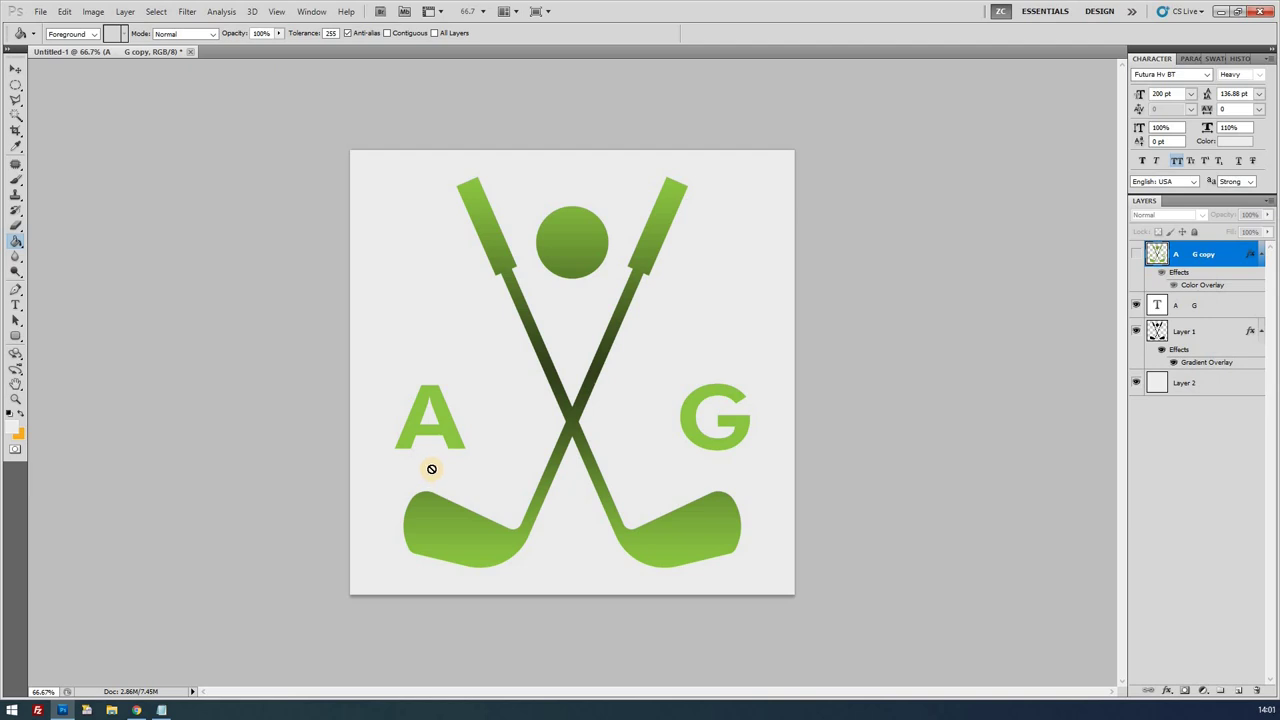
left_click(136, 710)
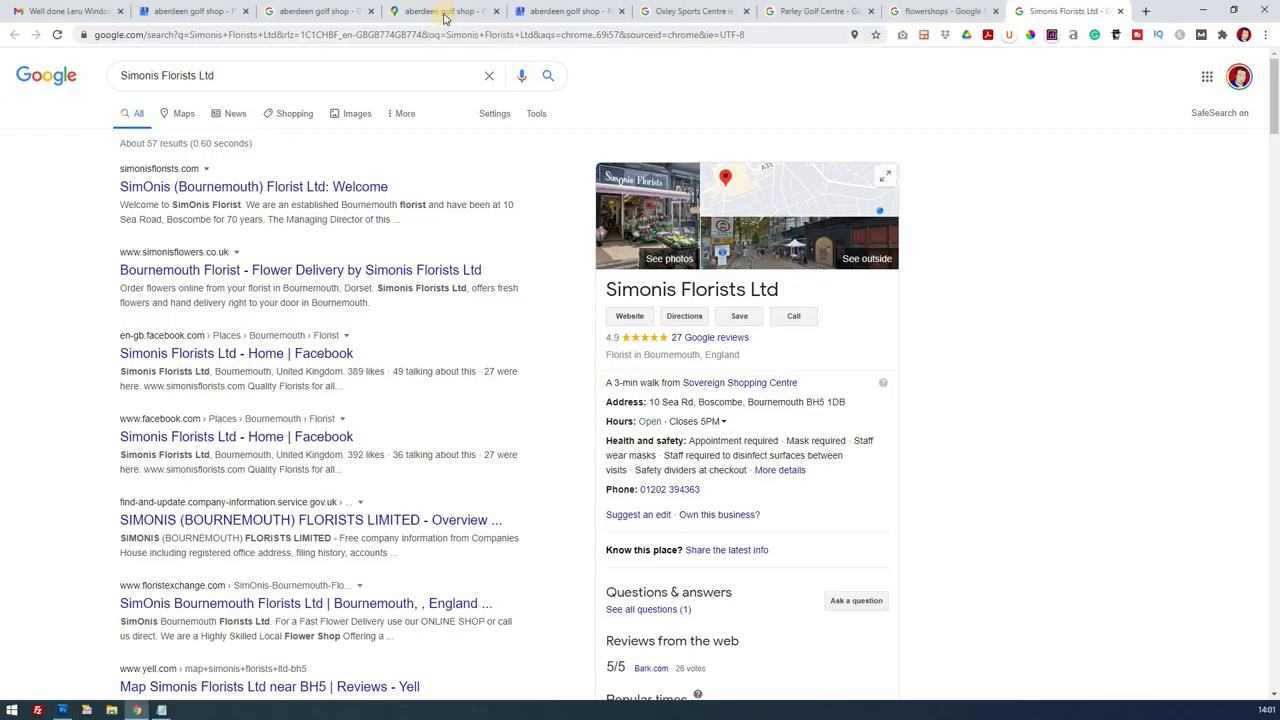
left_click(445, 12)
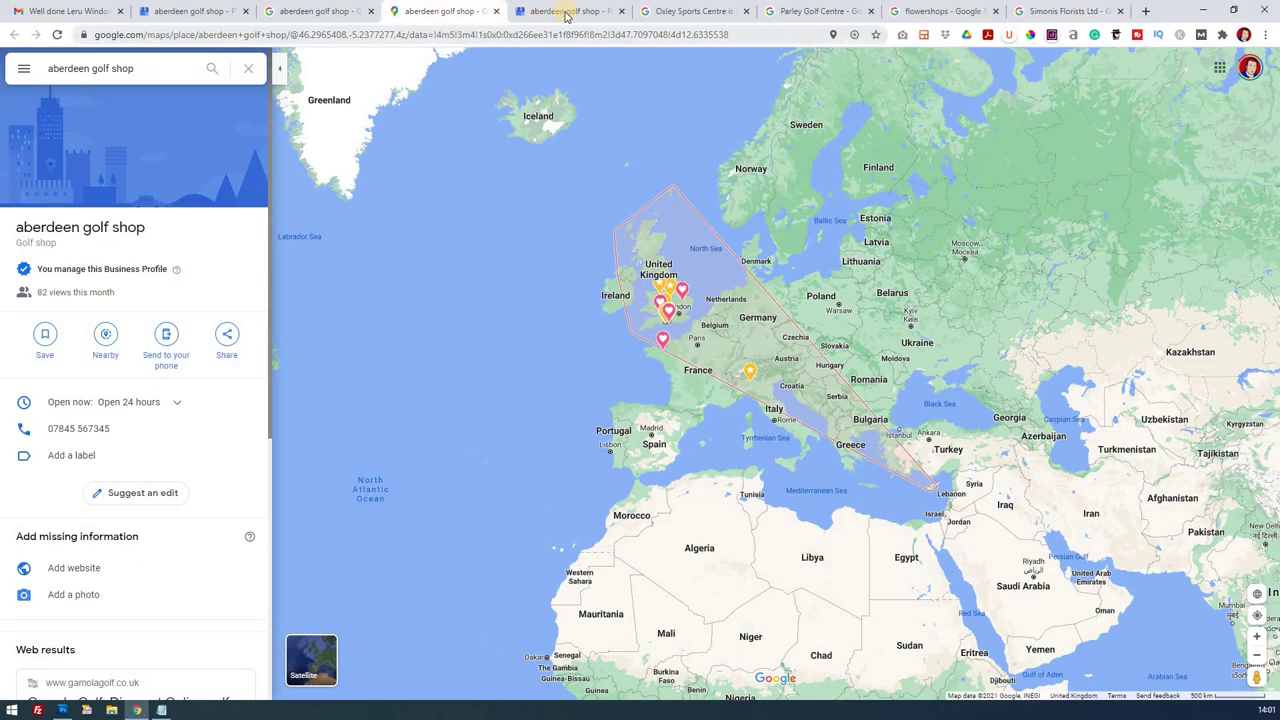
Set the AG golf clubs image from the Profile photos album as the aberdeen golf shop logo in Google My Business.
left_click(566, 12)
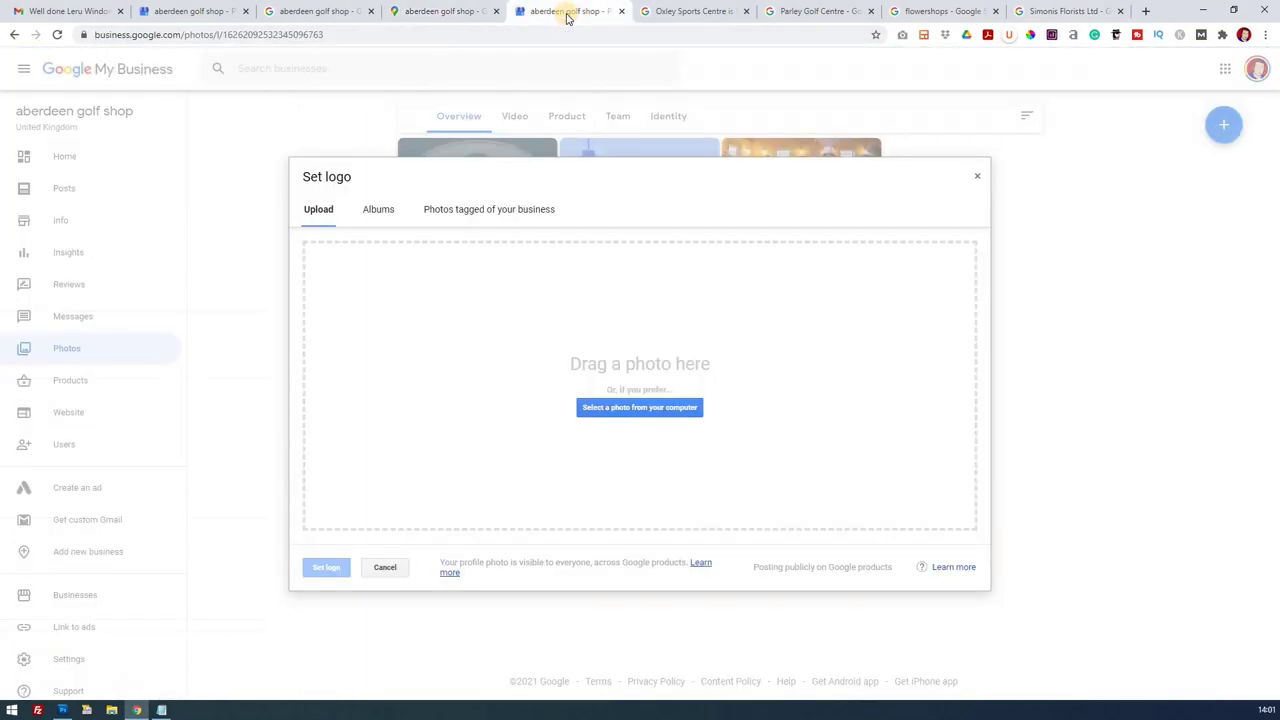
left_click(976, 177)
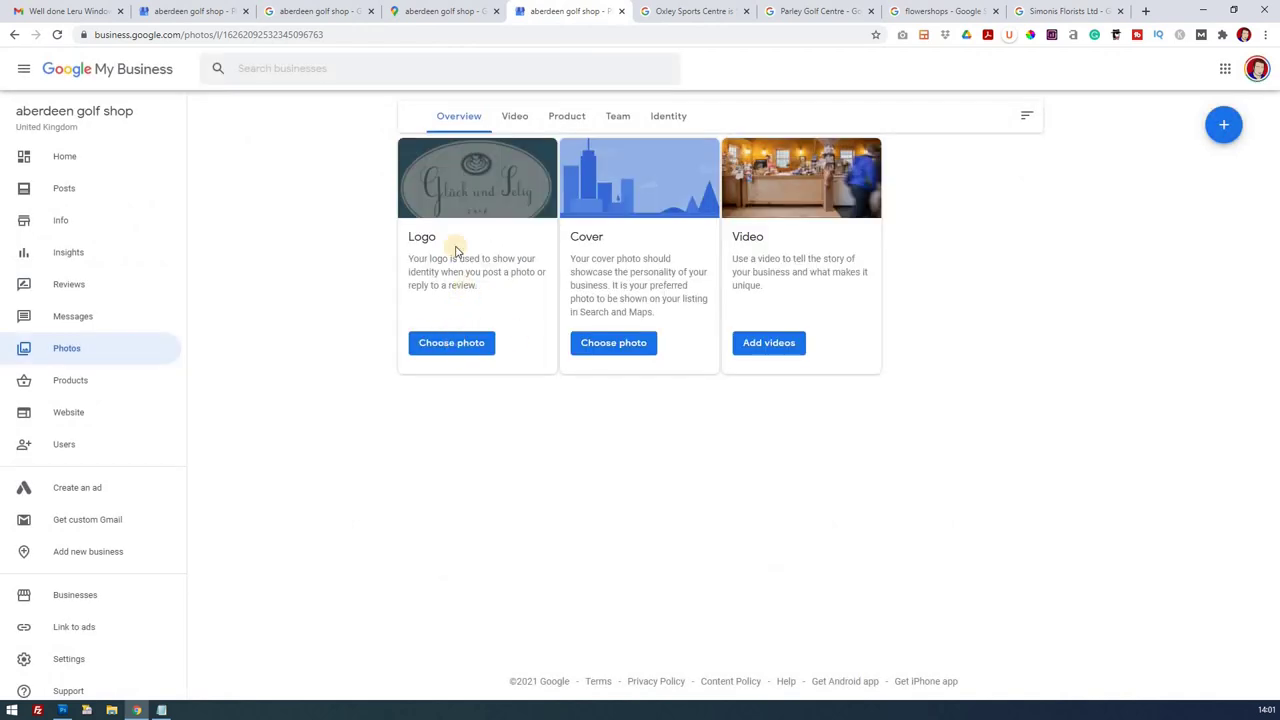
left_click(457, 342)
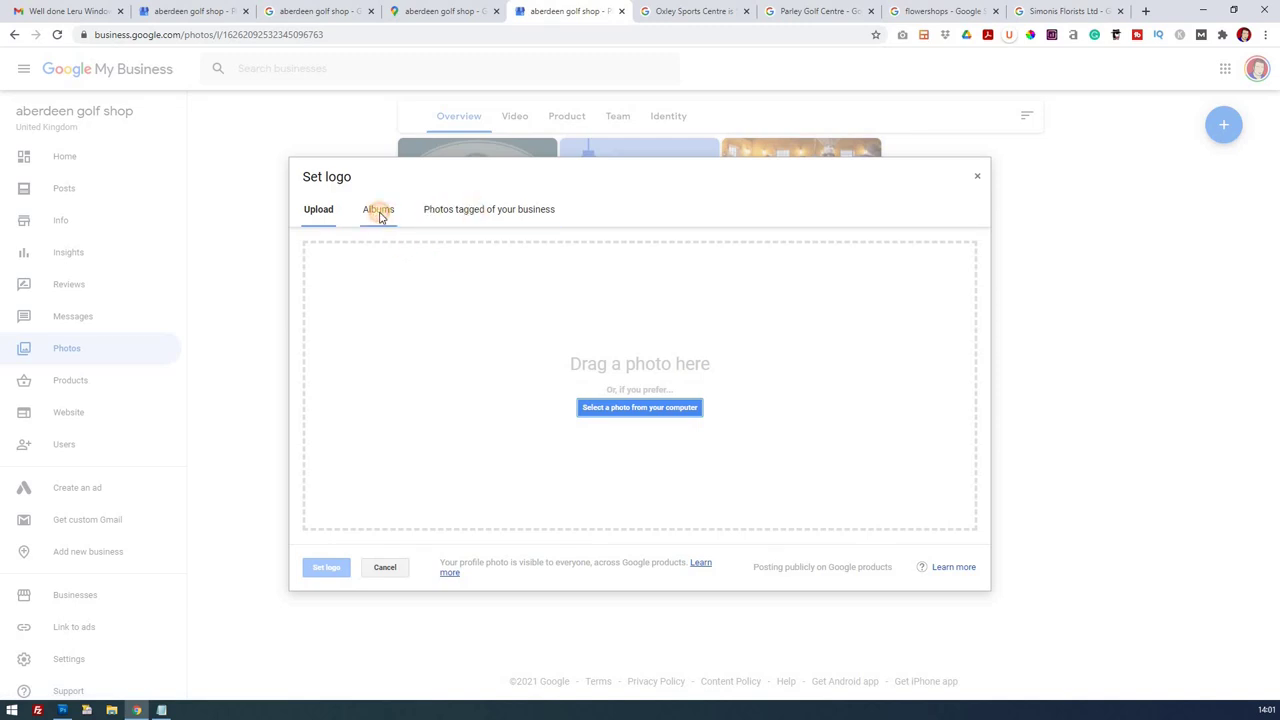
left_click(378, 210)
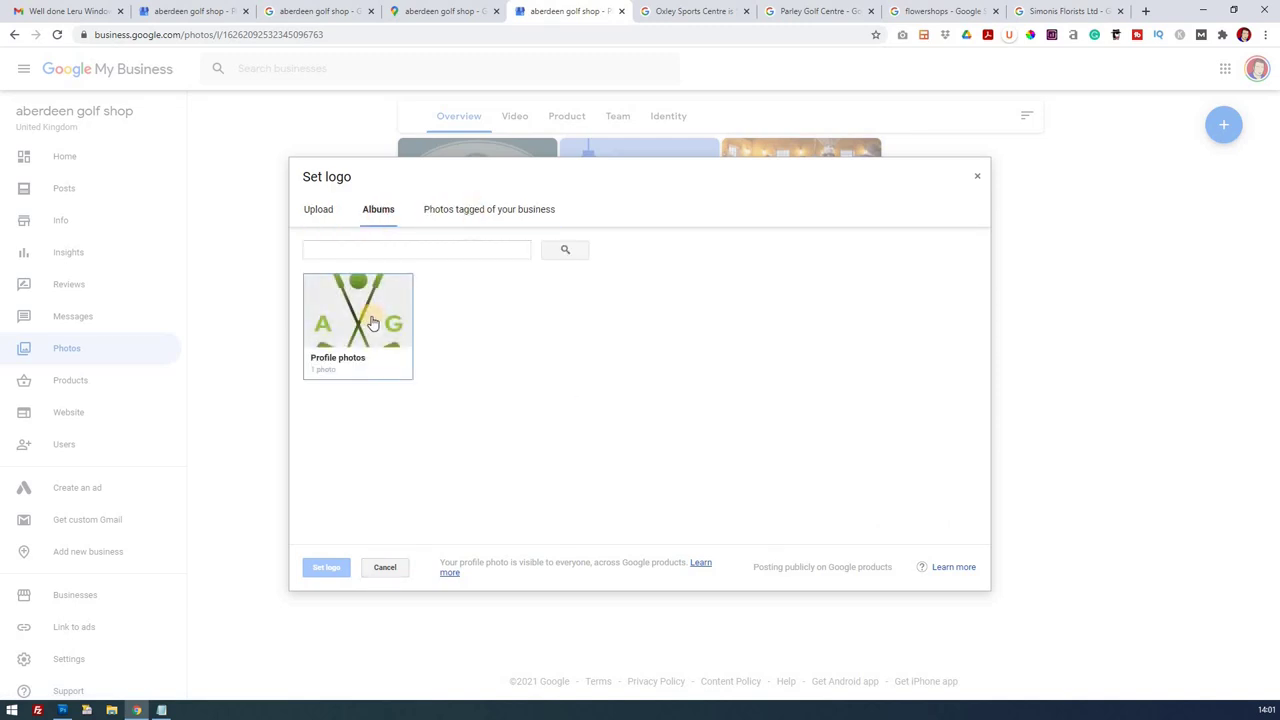
left_click(371, 321)
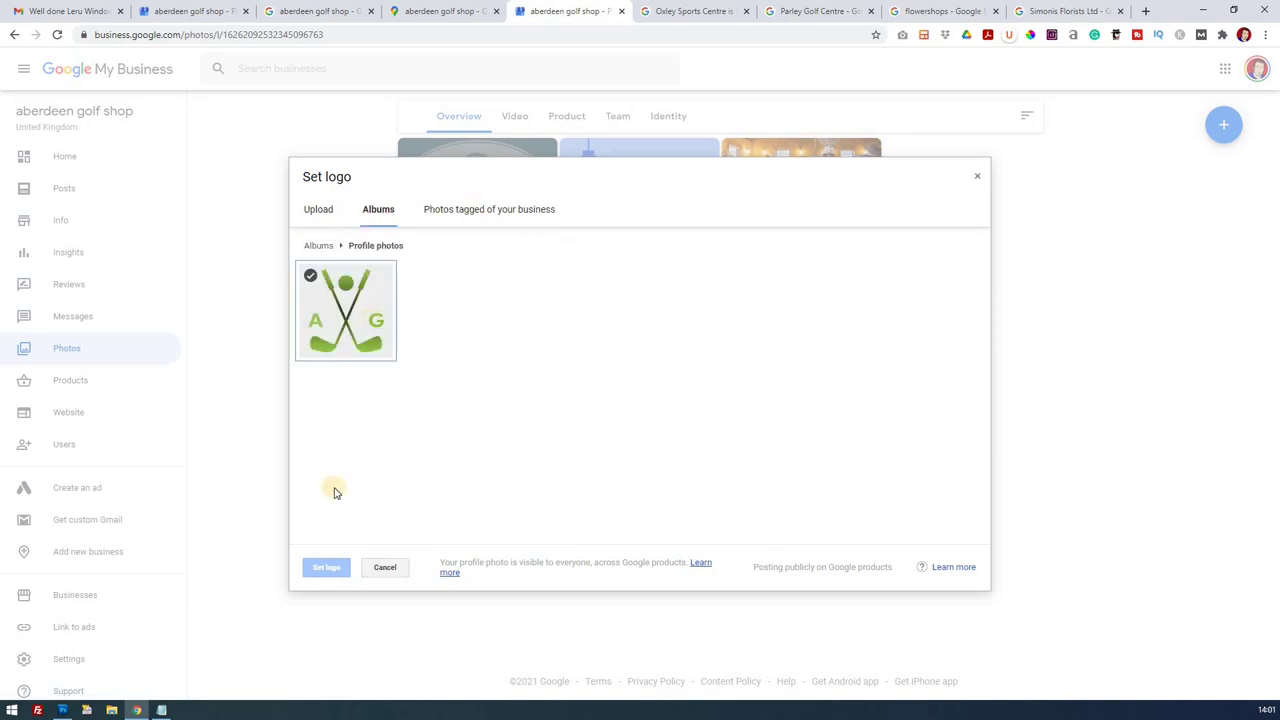
left_click(346, 340)
left_click(329, 568)
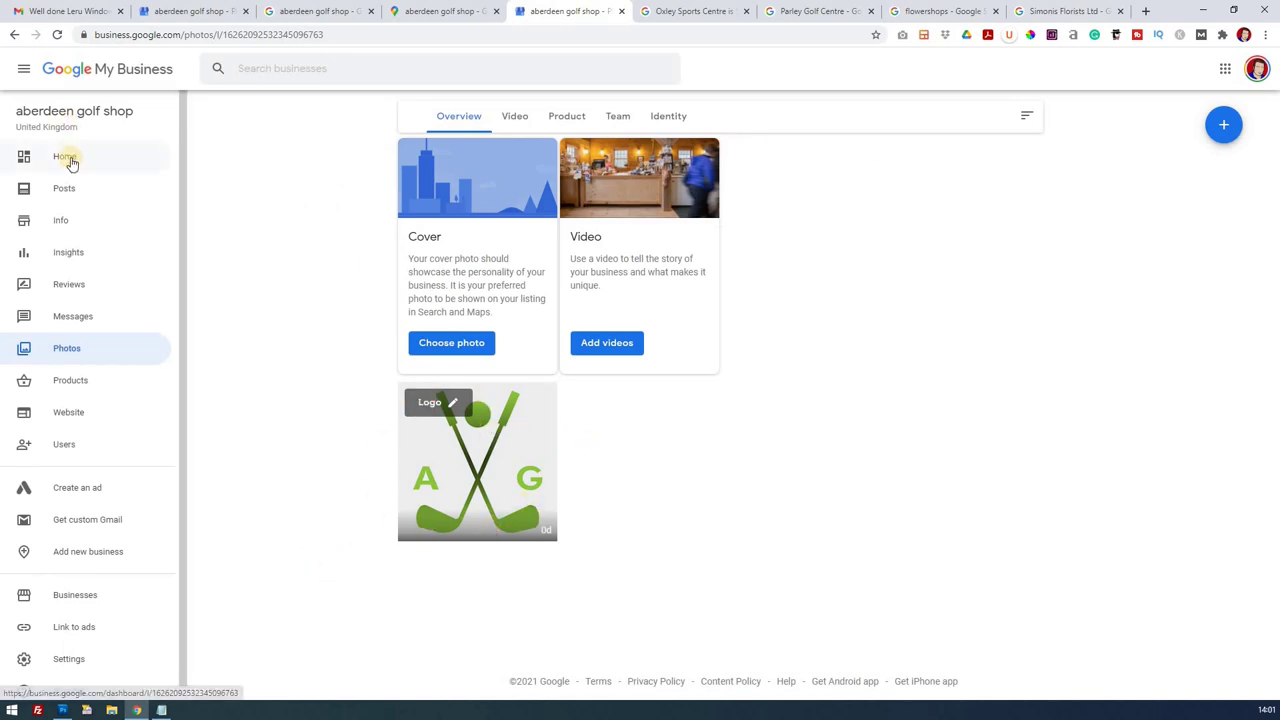
Reload the aberdeen golf shop listing in Google Maps and check it for the logo.
left_click(450, 12)
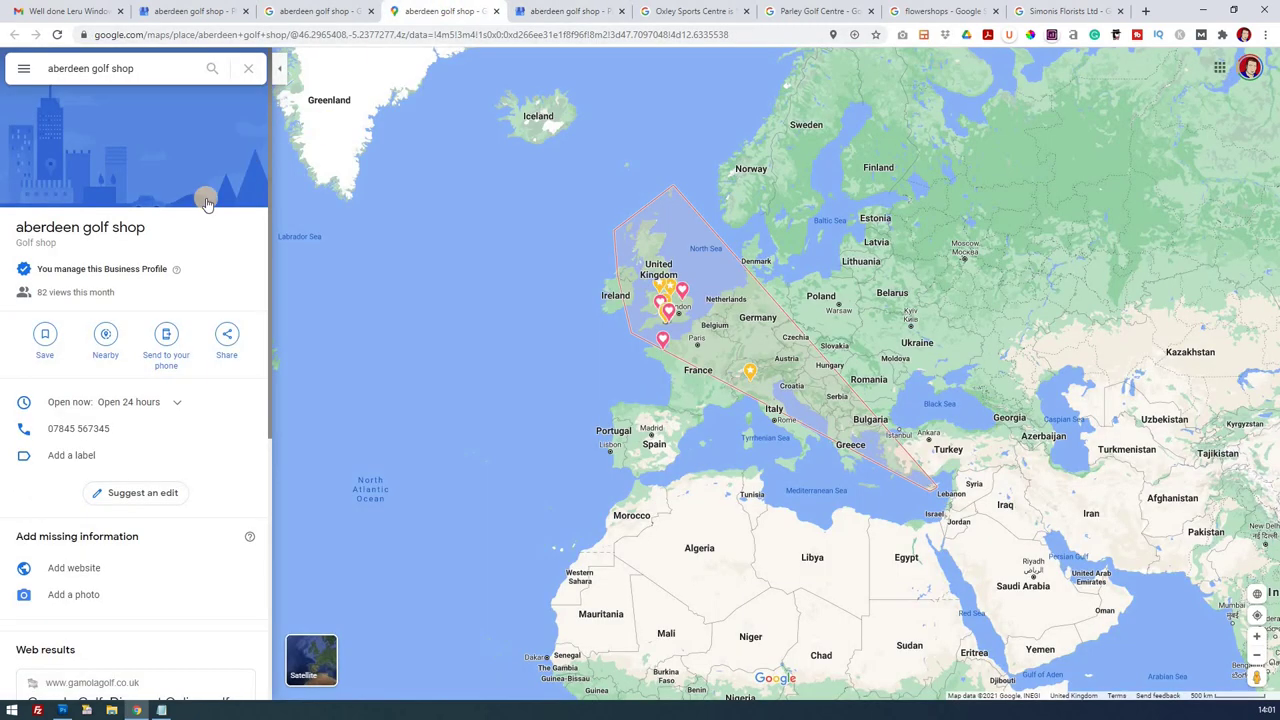
left_click(58, 35)
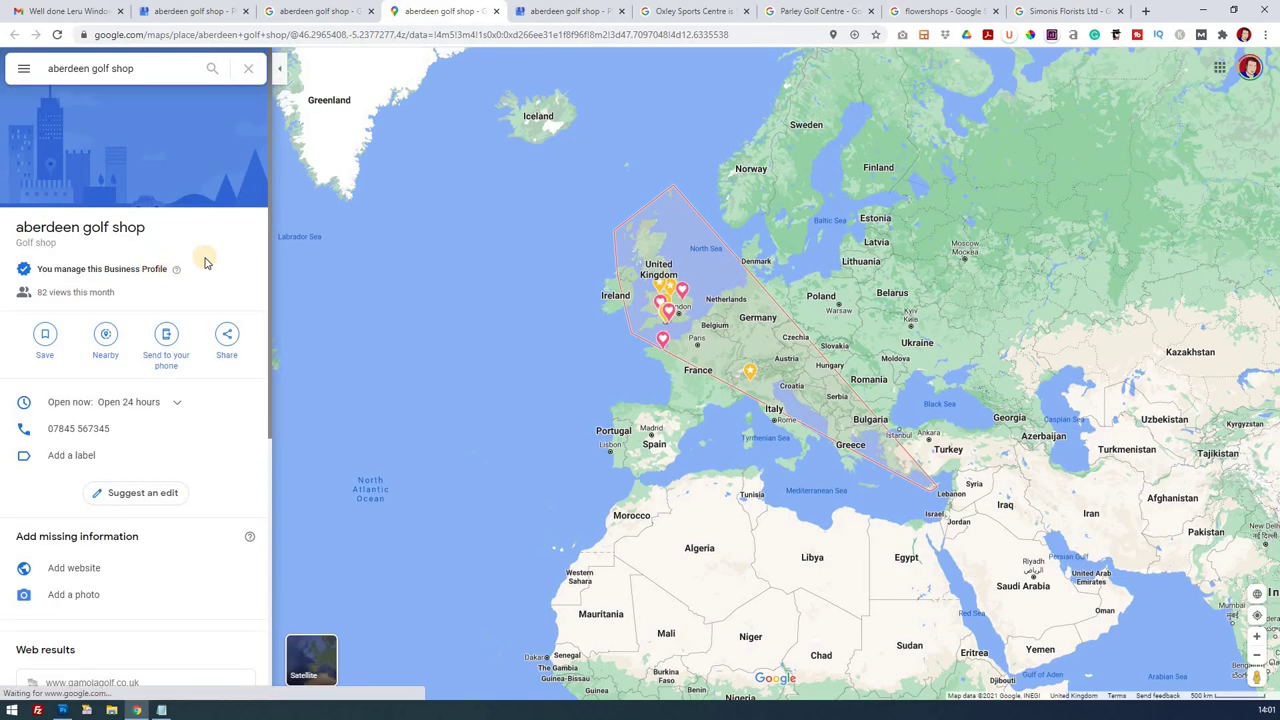
scroll(205, 263, "down", 4)
scroll(205, 263, "up", 5)
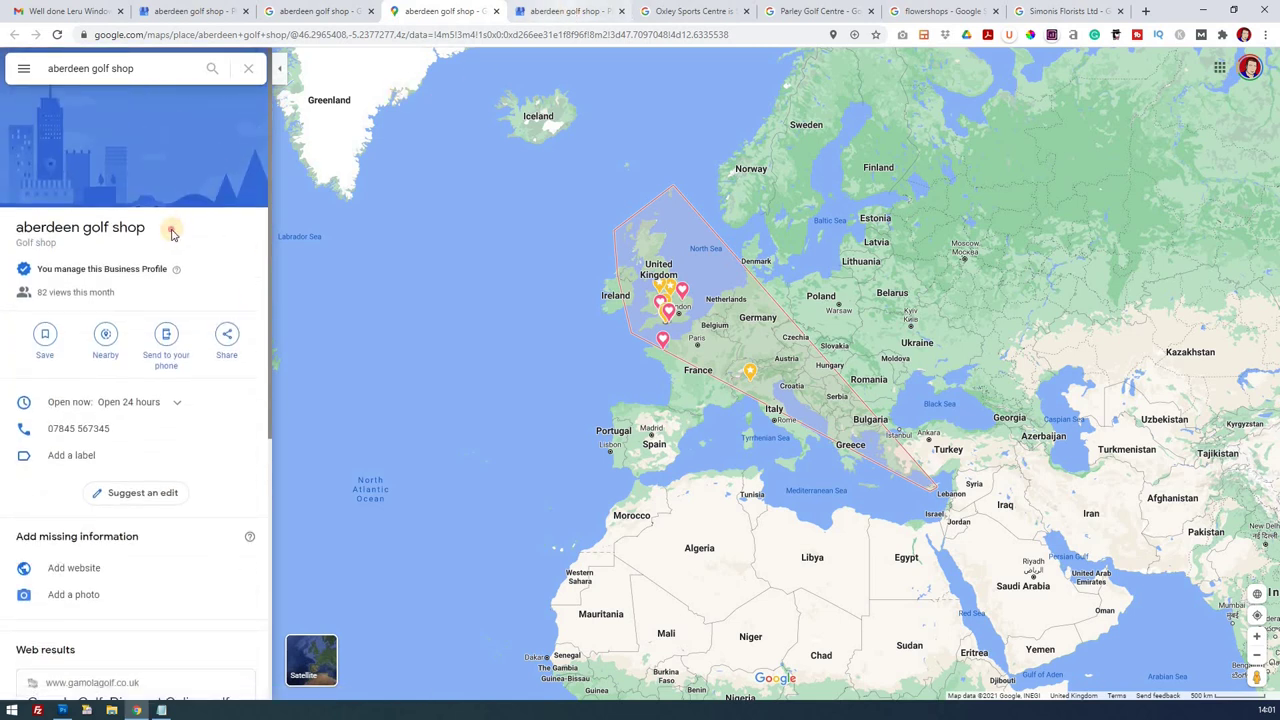
Search Google for "aberdeen golf shop" from the Maps listing and view its managed business profile.
left_click_drag(14, 228, 146, 229)
right_click(53, 230)
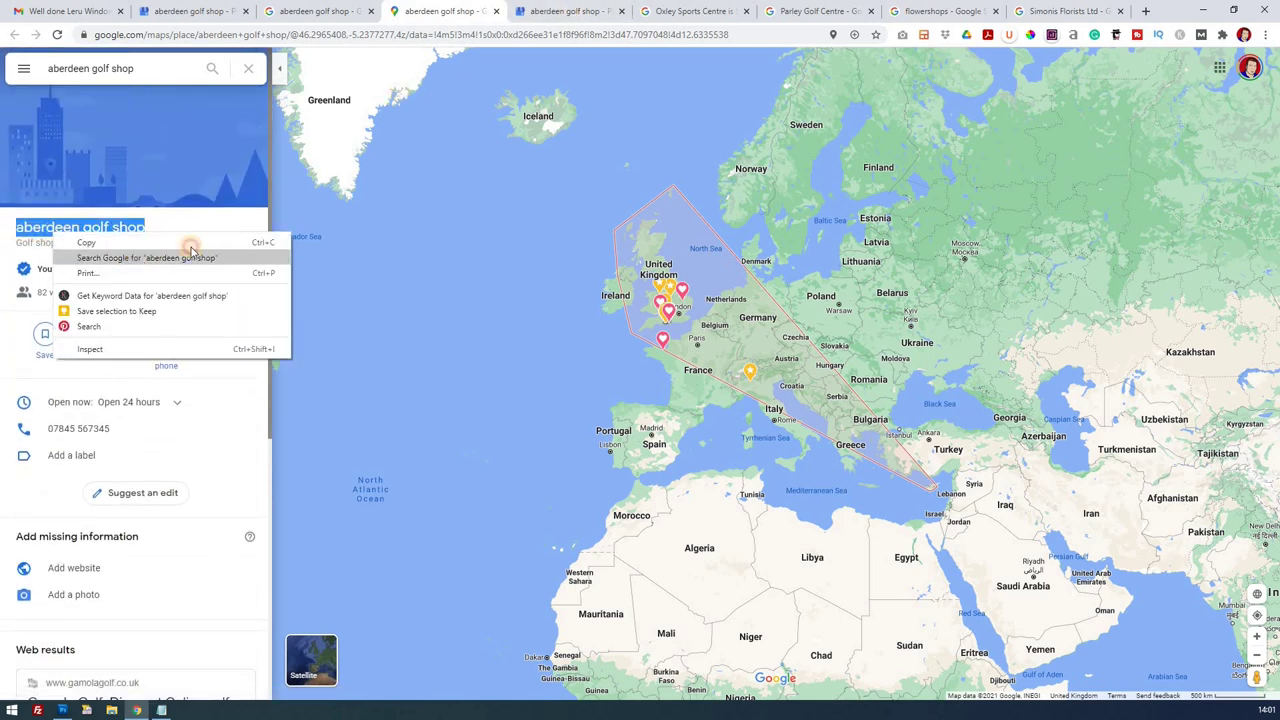
left_click(214, 250)
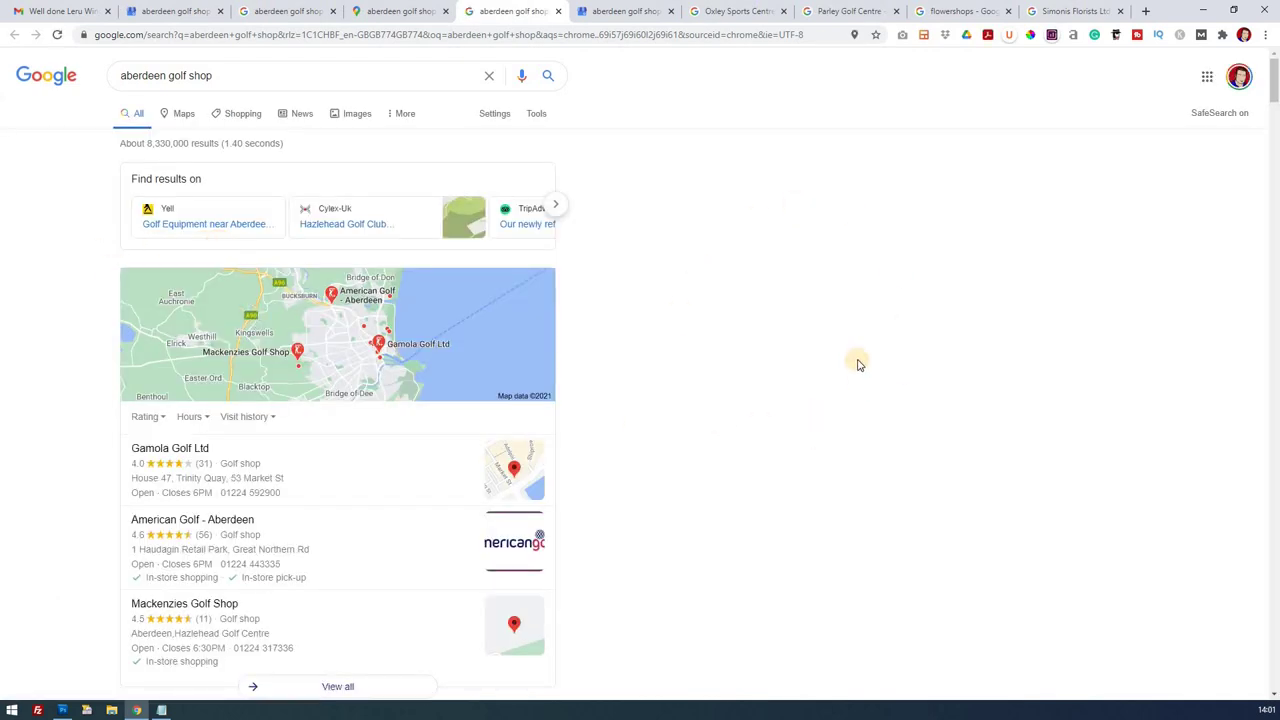
scroll(855, 363, "down", 5)
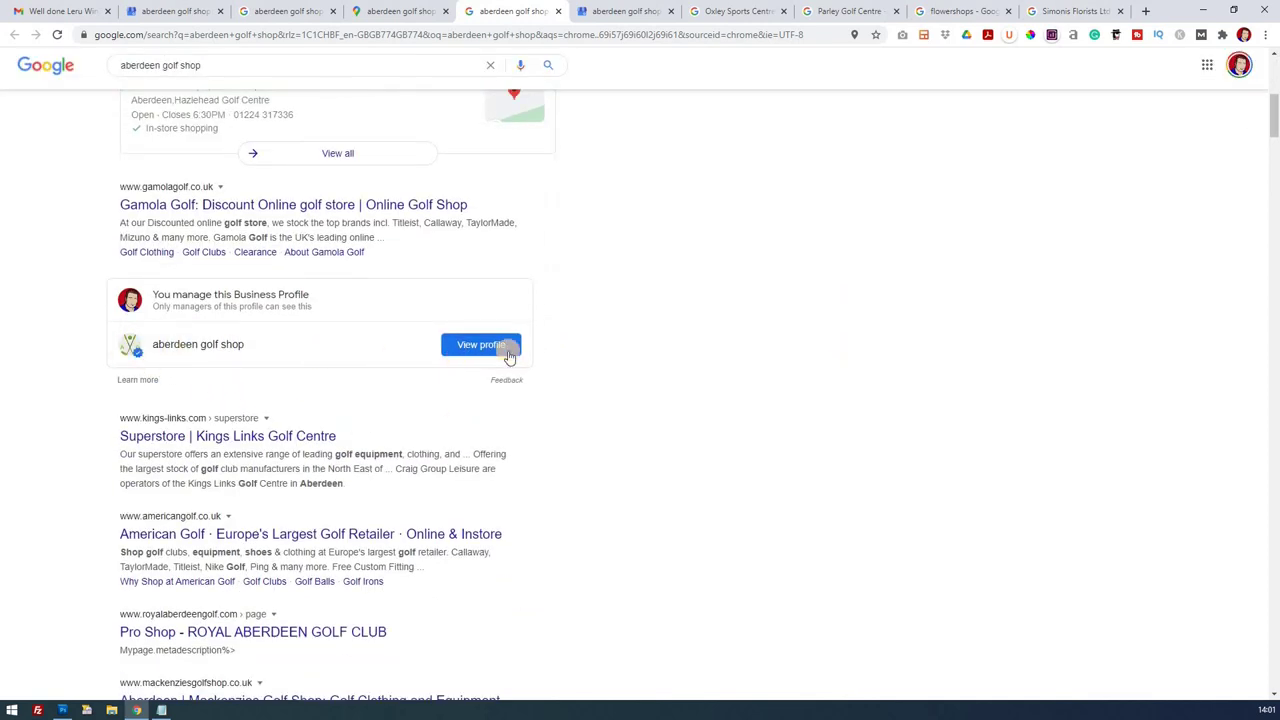
left_click(489, 348)
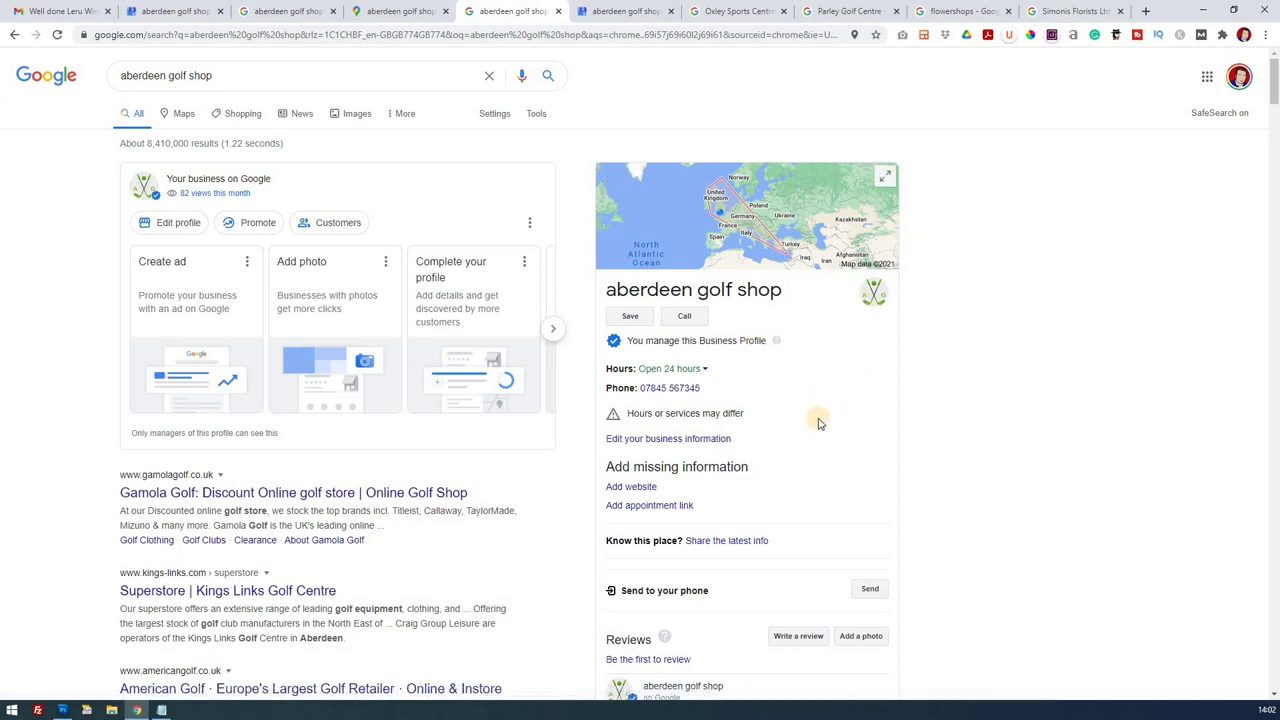
Examine the aberdeen golf shop business panel, and bring up the Parley Golf Centre results for comparison.
scroll(818, 423, "down", 2)
scroll(818, 423, "down", 1)
scroll(818, 423, "up", 3)
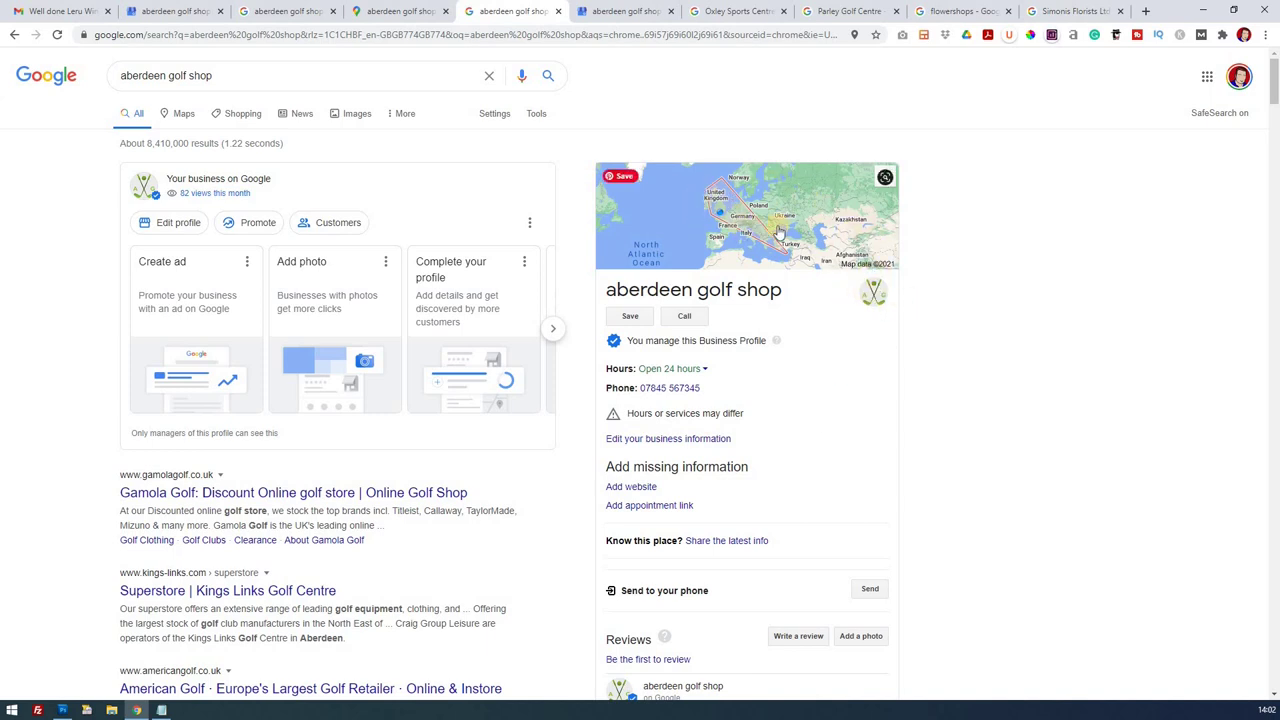
left_click(848, 11)
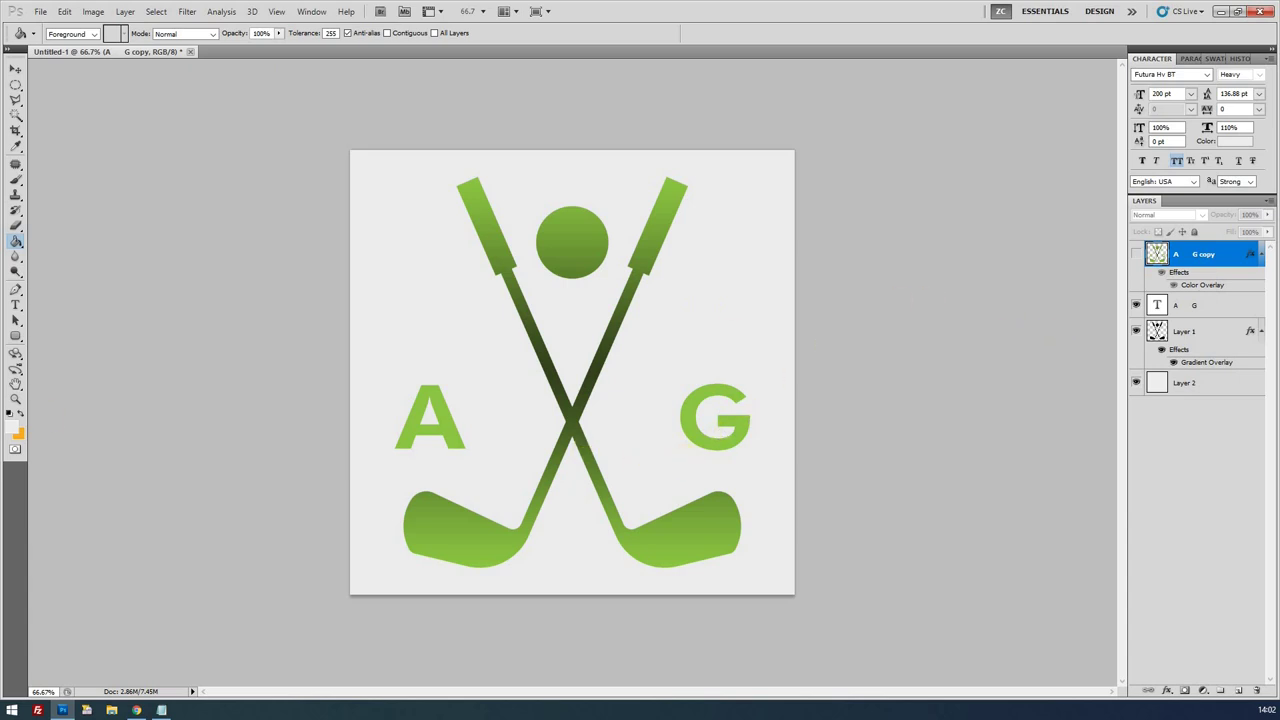
Open the golf course photo pexels-kindel-media-6573664.jpg in Photoshop.
left_click(41, 11)
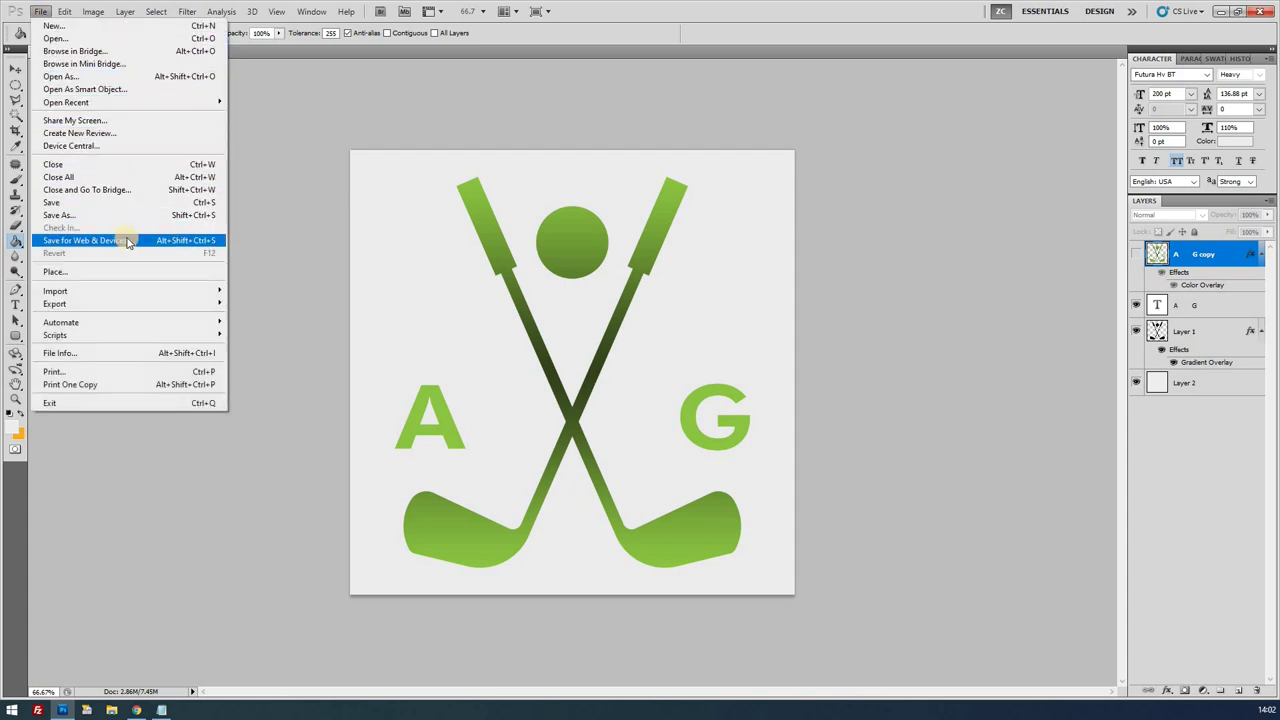
left_click(430, 50)
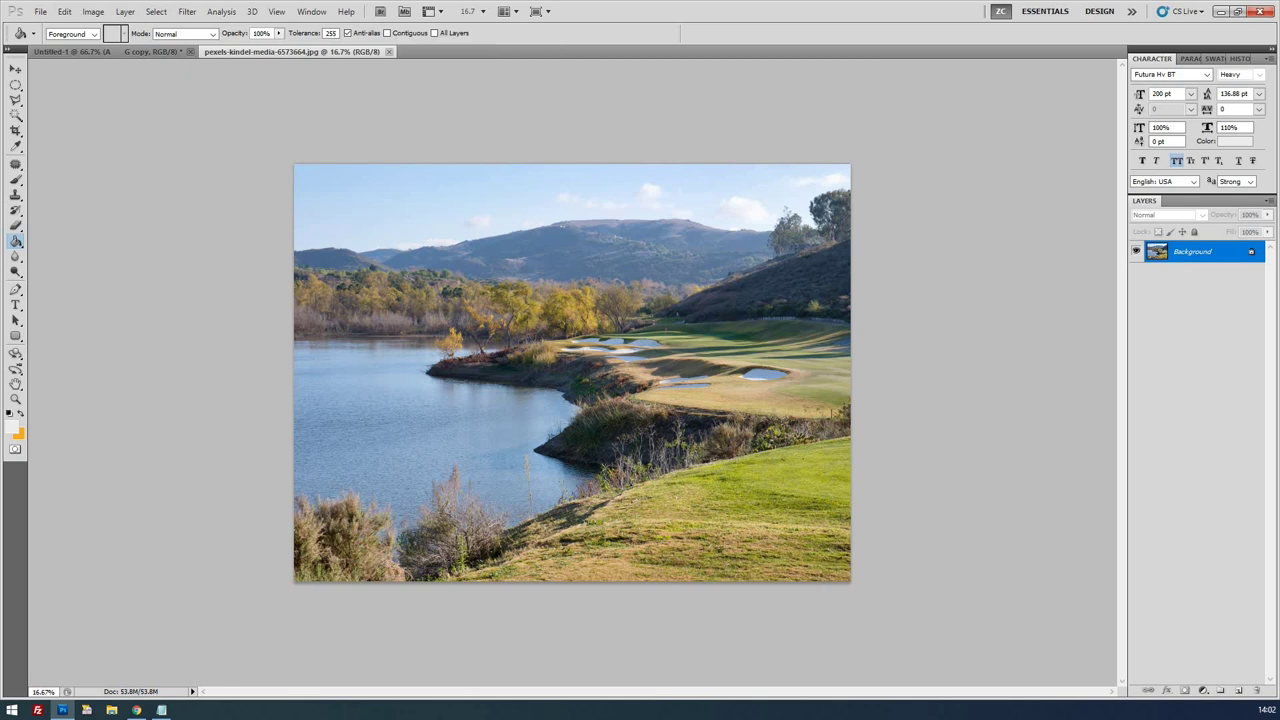
Crop the full golf course photo to 1600 px wide by 1200 px high.
left_click(18, 130)
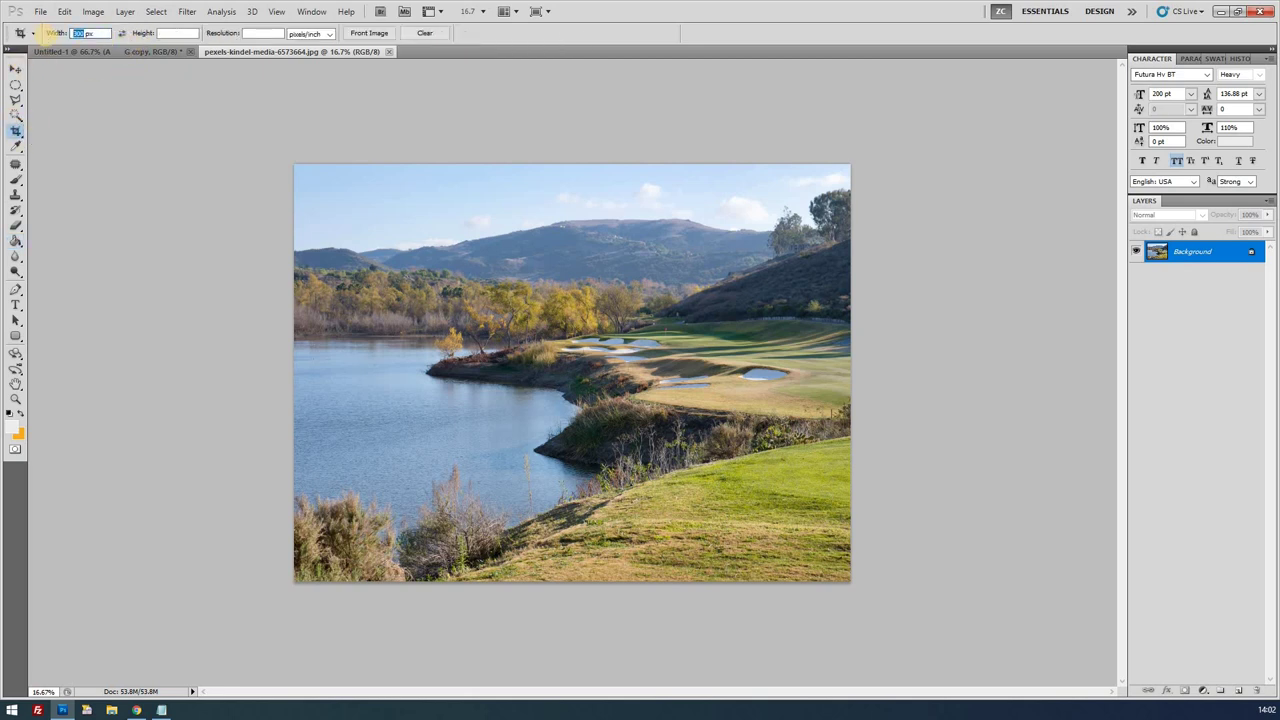
left_click(166, 33)
type("1200")
left_click(680, 423)
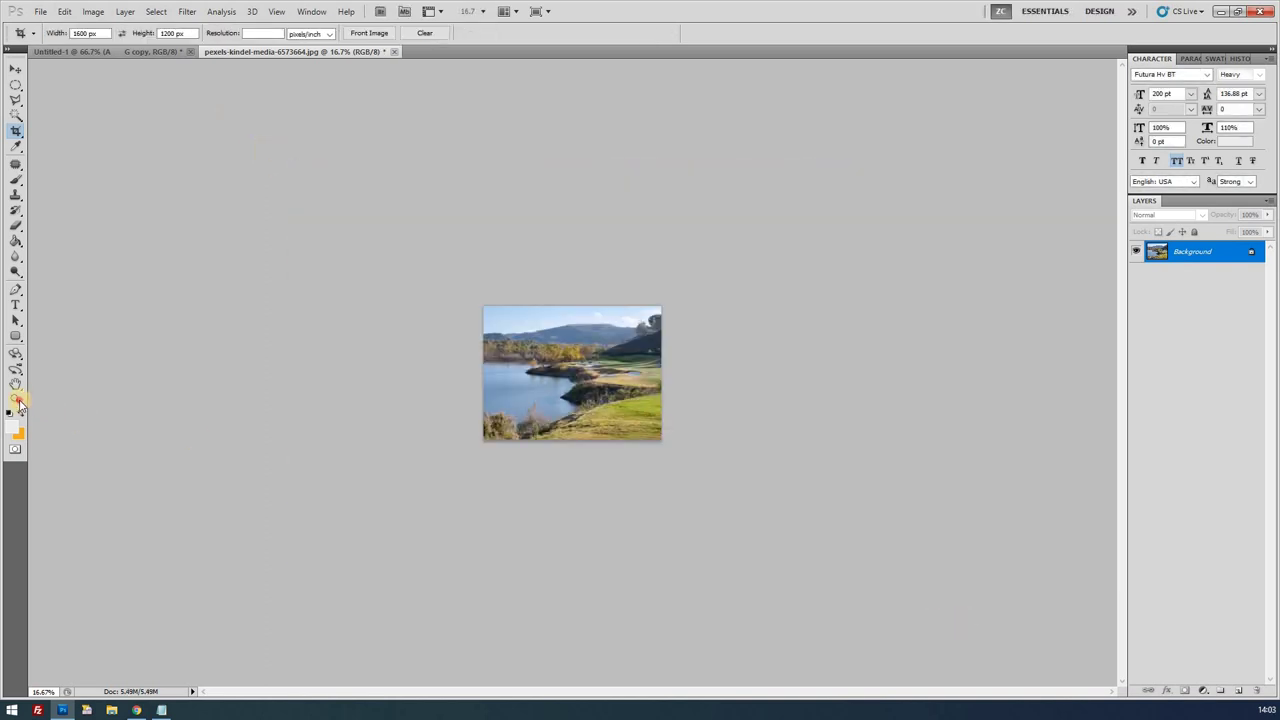
Copy the white AG logo layer from the Untitled-1 document into the golf course photo.
left_click(16, 399)
left_click(571, 437)
left_click(608, 429, "alt")
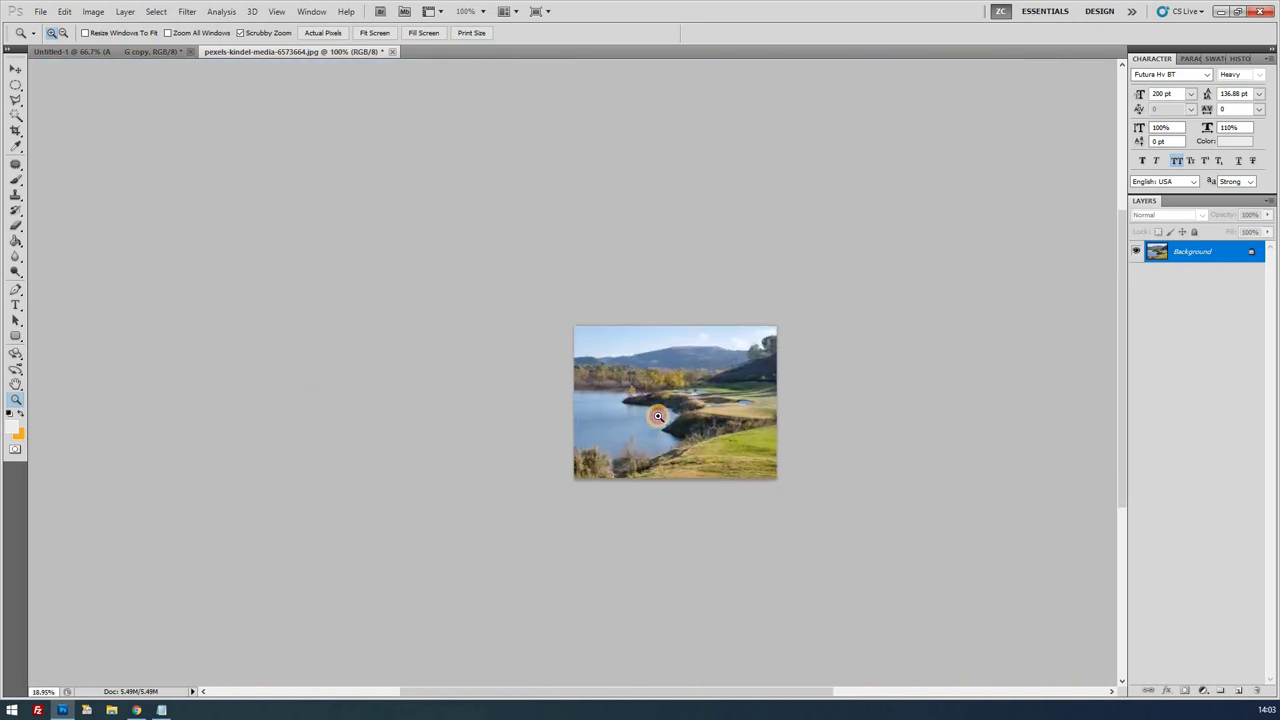
left_click_drag(658, 416, 662, 402)
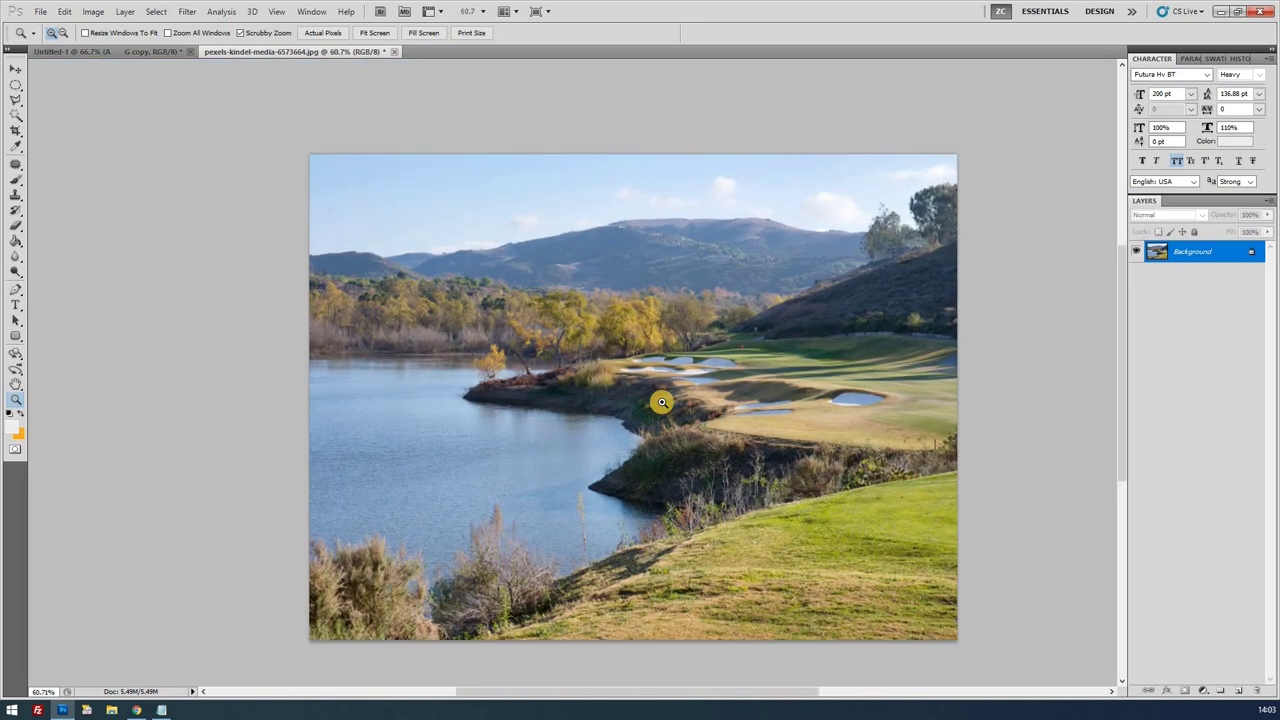
left_click(143, 52)
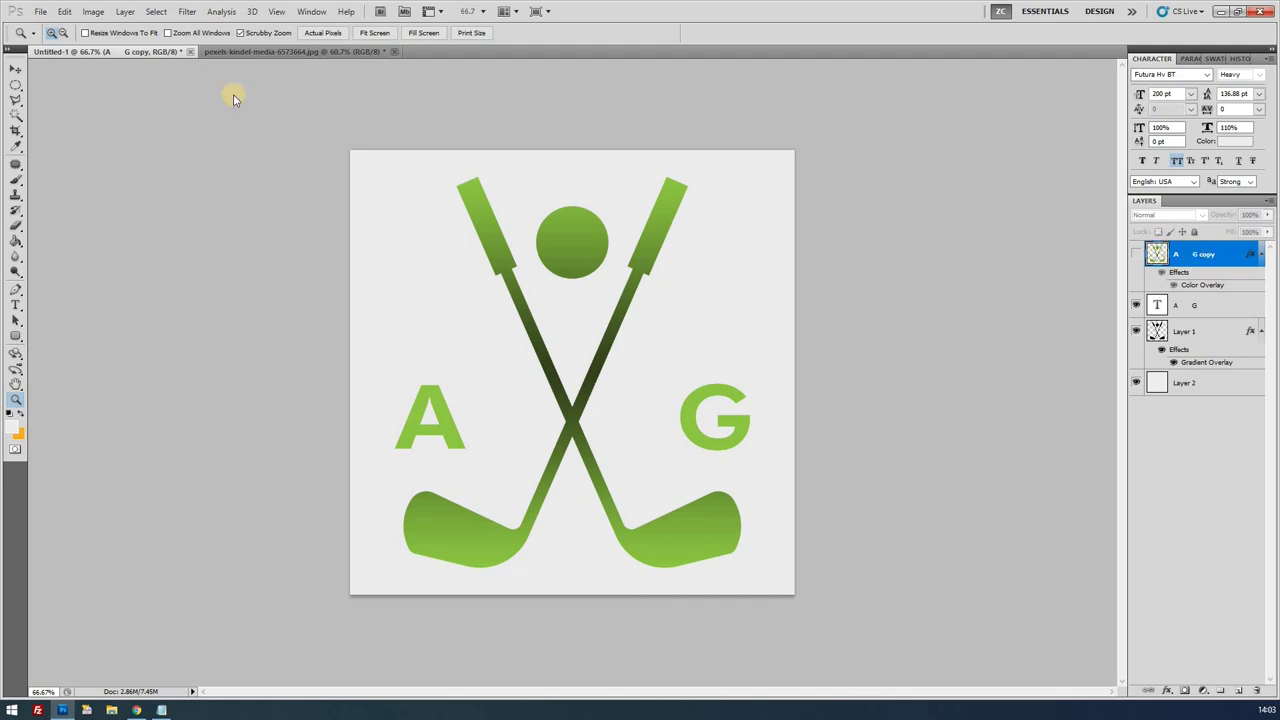
left_click_drag(70, 51, 106, 377)
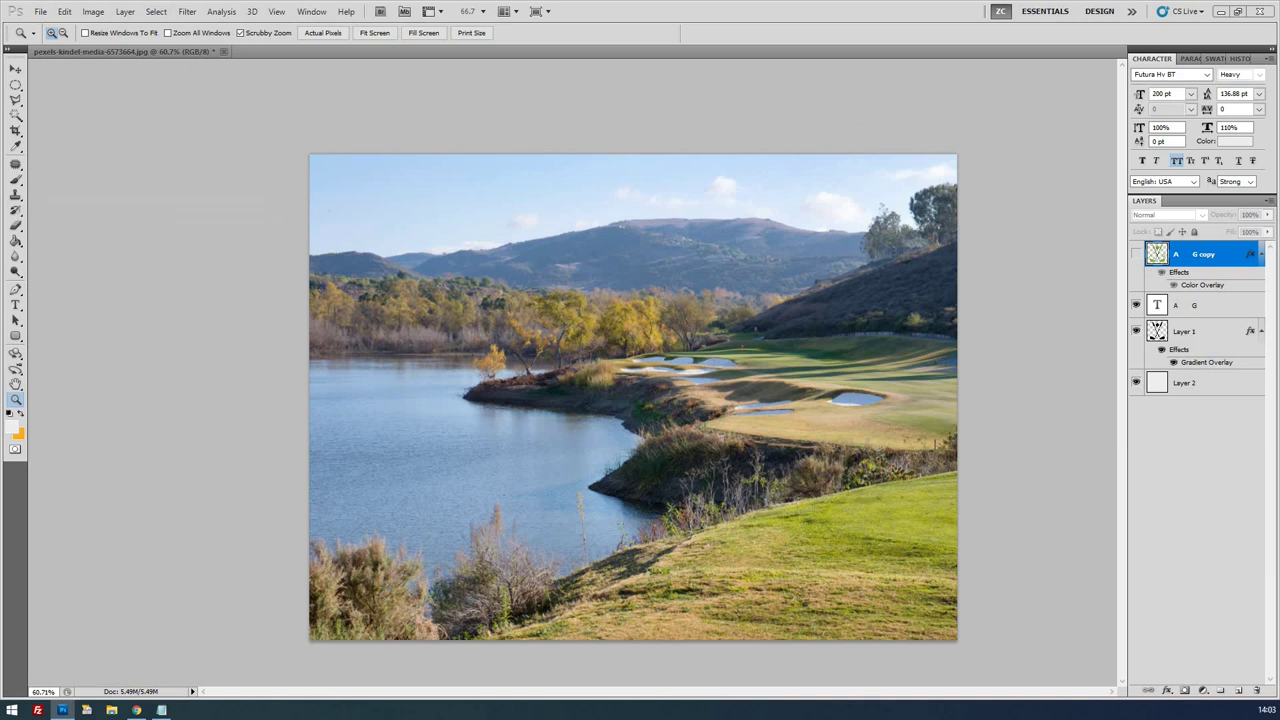
left_click(719, 247)
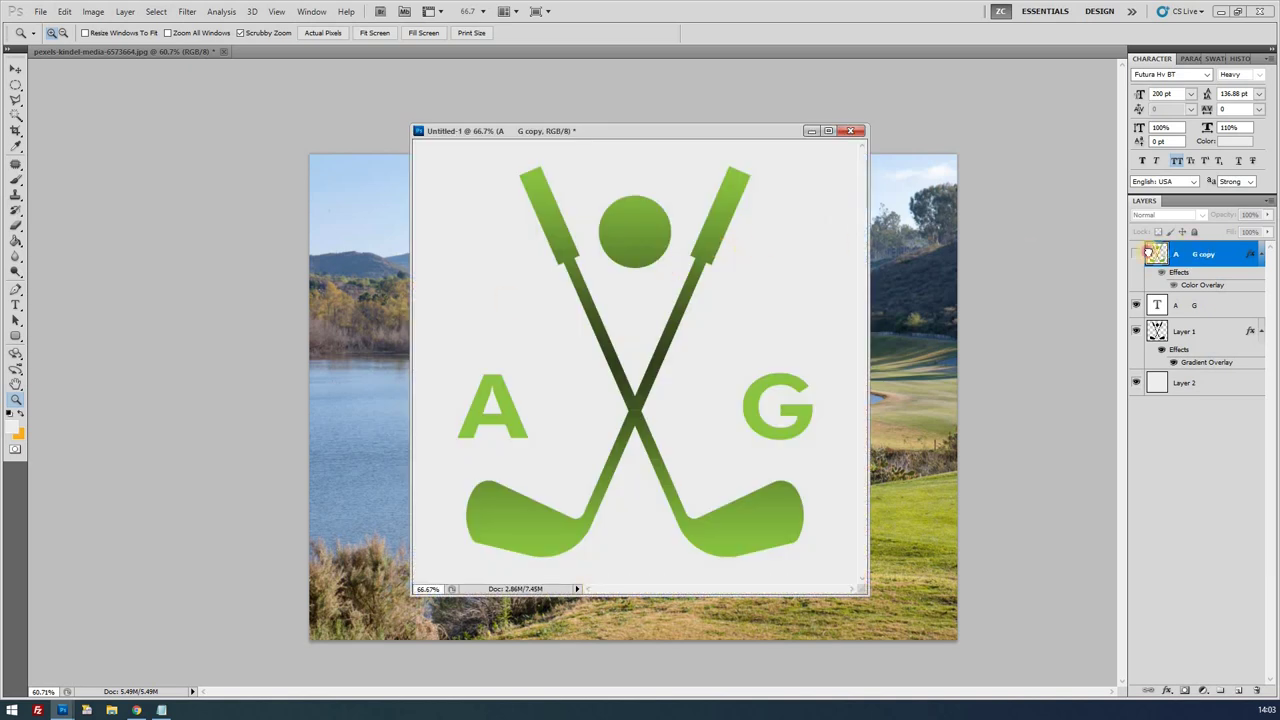
left_click_drag(1158, 256, 370, 408)
left_click(781, 155)
left_click(38, 58)
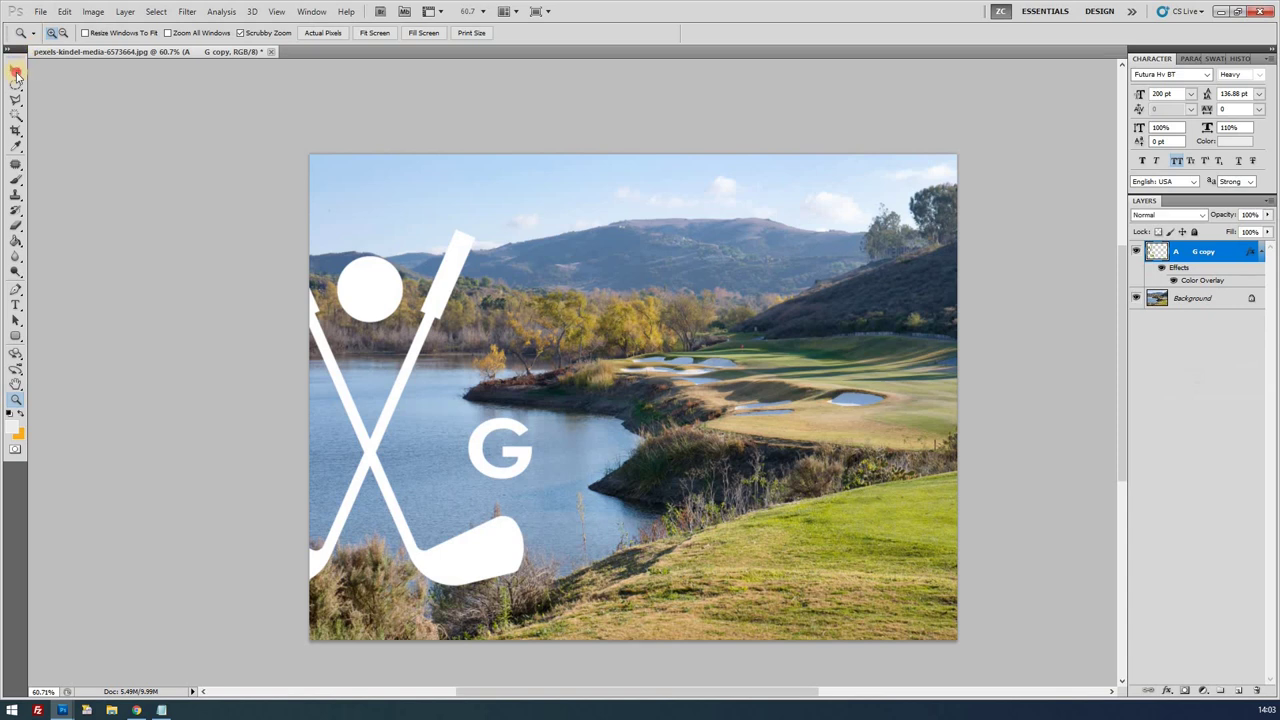
Scale the white logo to about 41% and place it in the photo's lower-right corner.
left_click(16, 72)
left_click_drag(380, 491, 784, 535)
left_click_drag(688, 530, 641, 526)
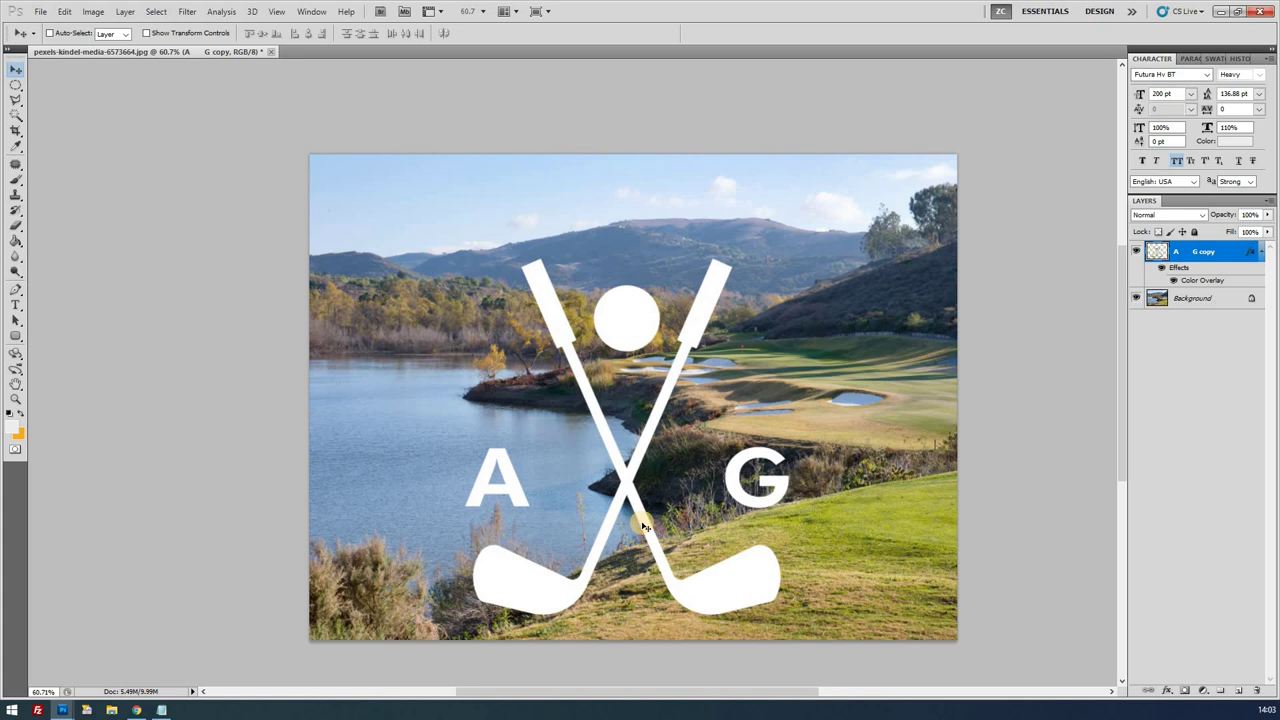
key("ctrl+t")
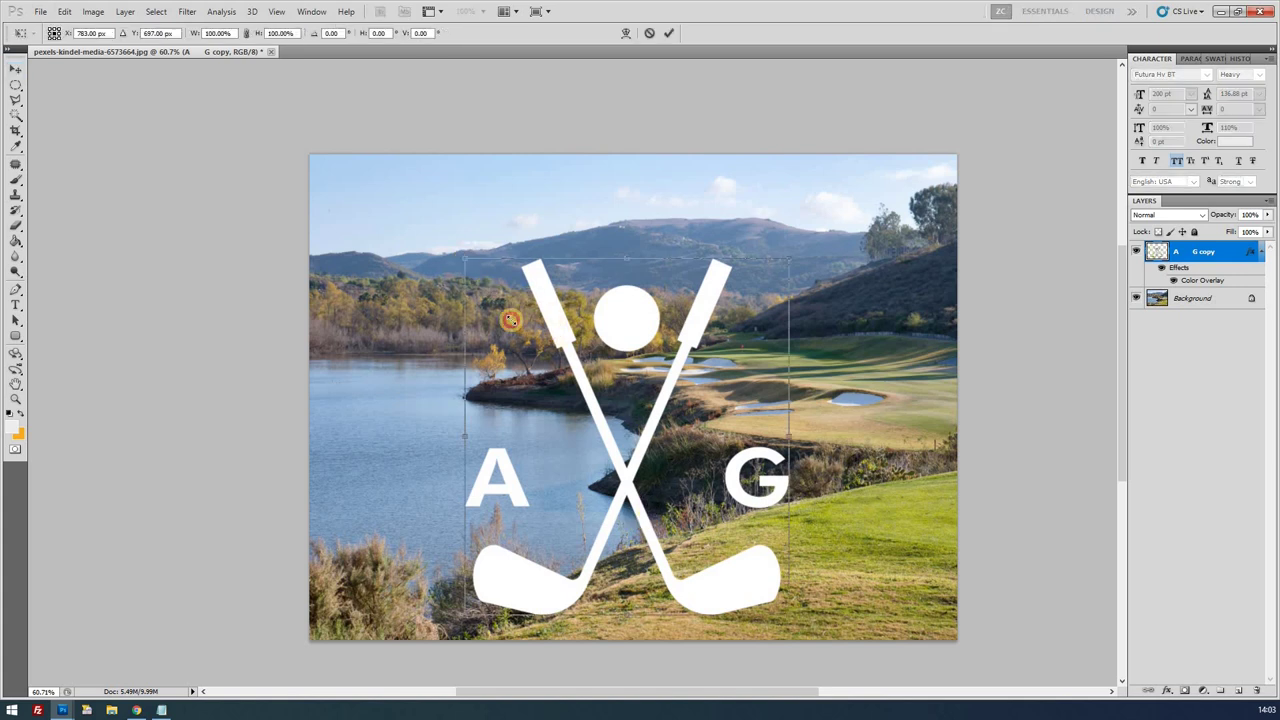
left_click_drag(510, 319, 877, 527)
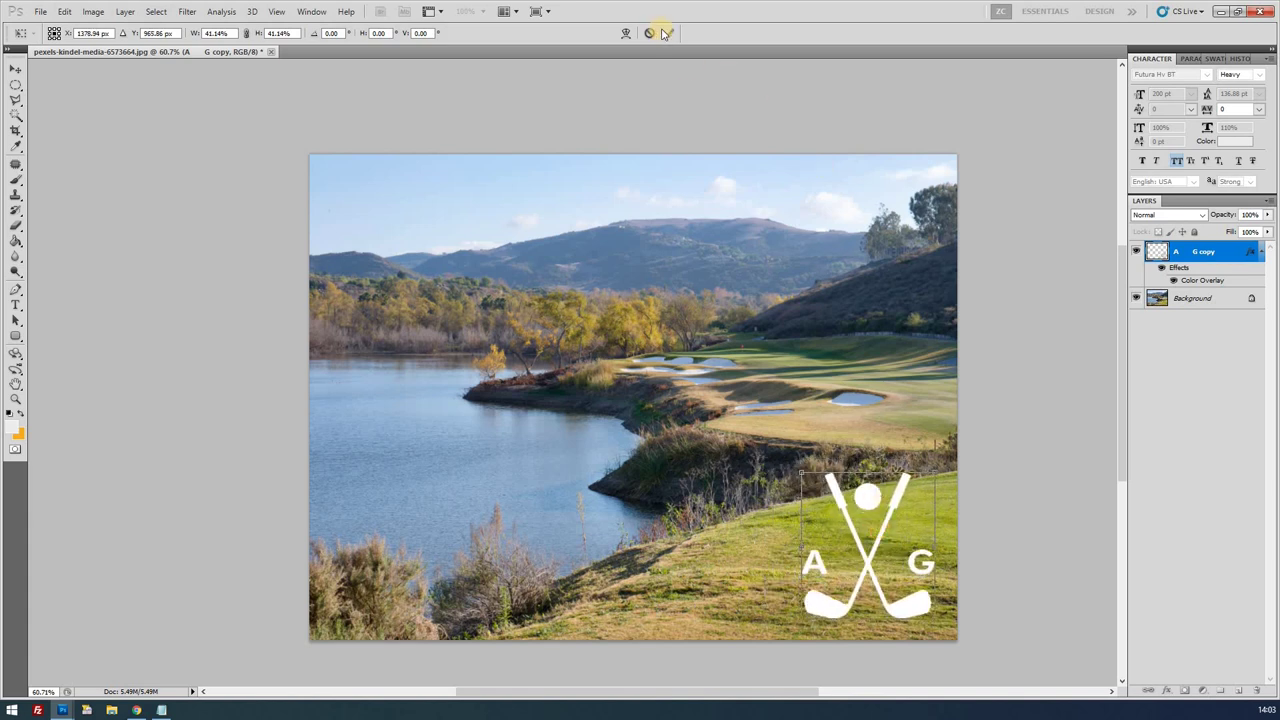
key("Return")
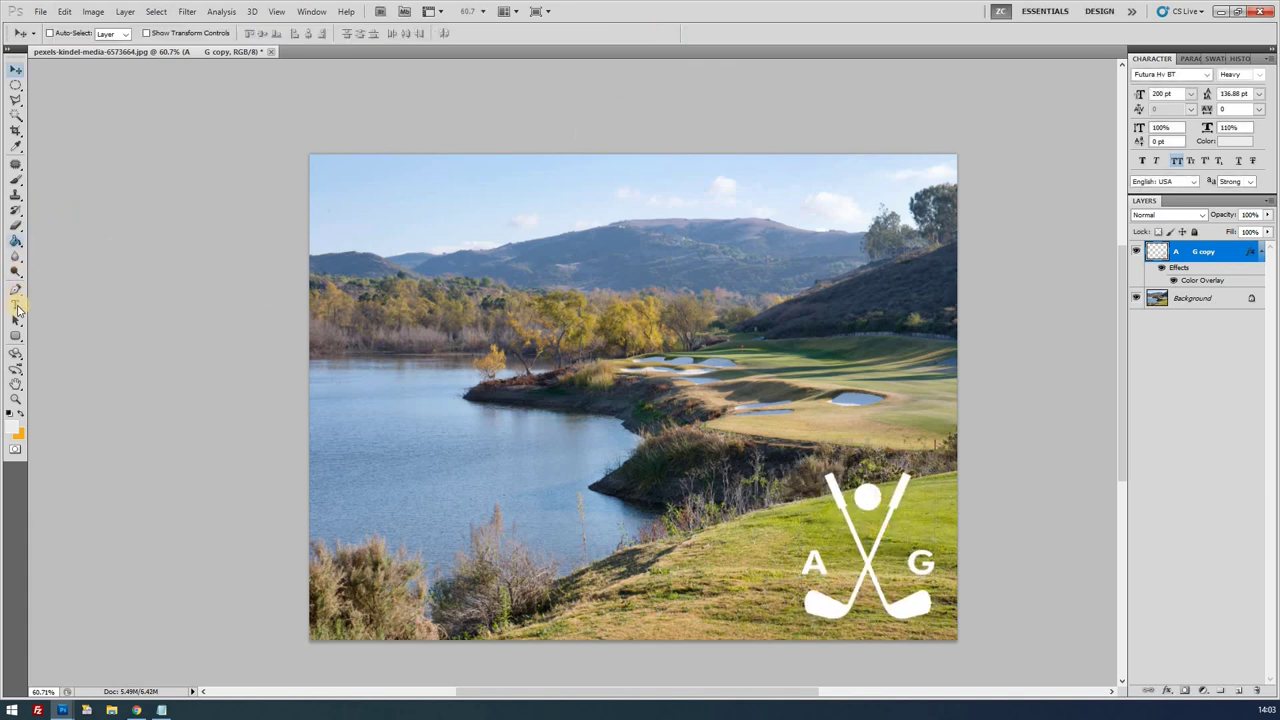
Add the text "1" over the logo's golf ball and colour it dark green, 007511.
left_click(15, 305)
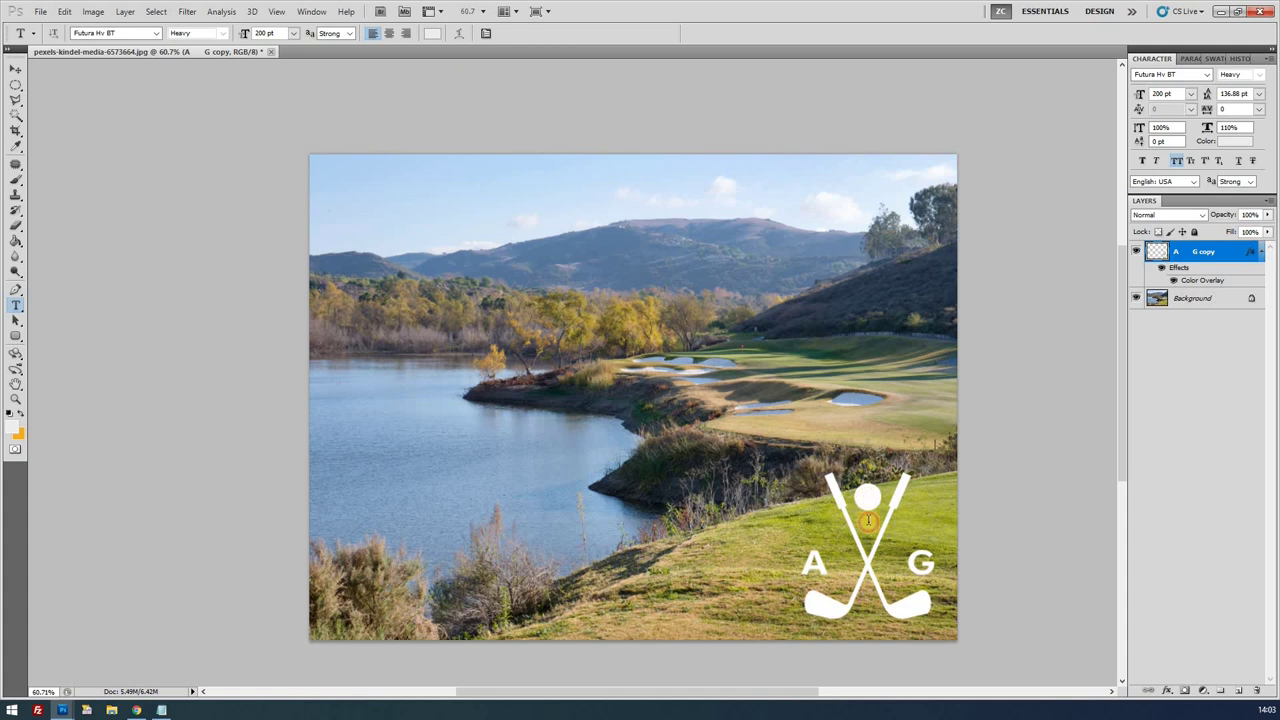
left_click(869, 520)
type("1")
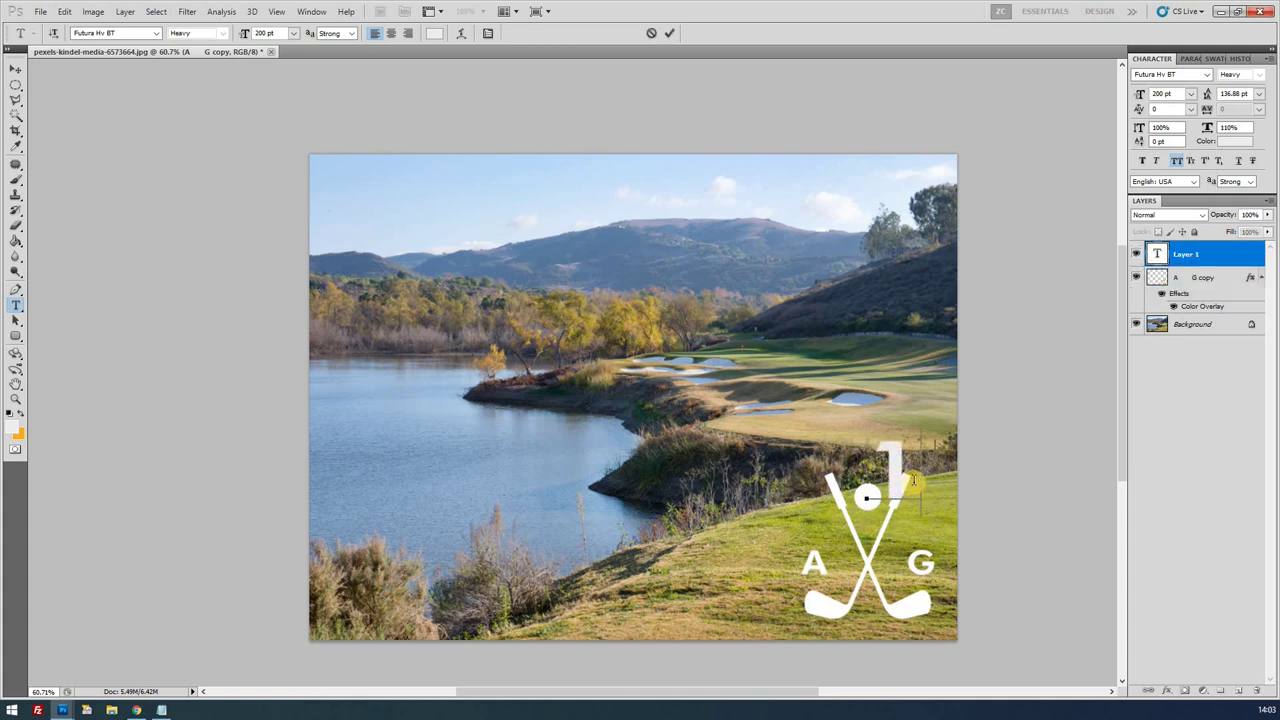
key("ctrl+a")
left_click(434, 33)
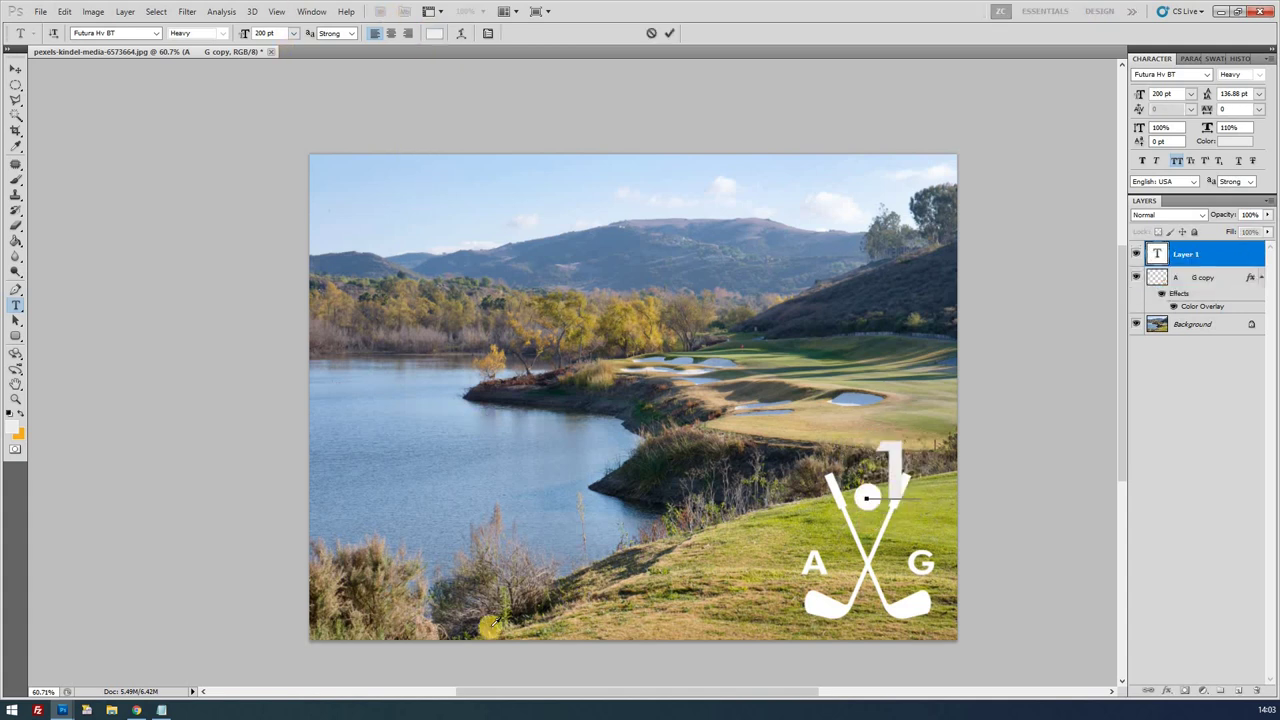
left_click(296, 529)
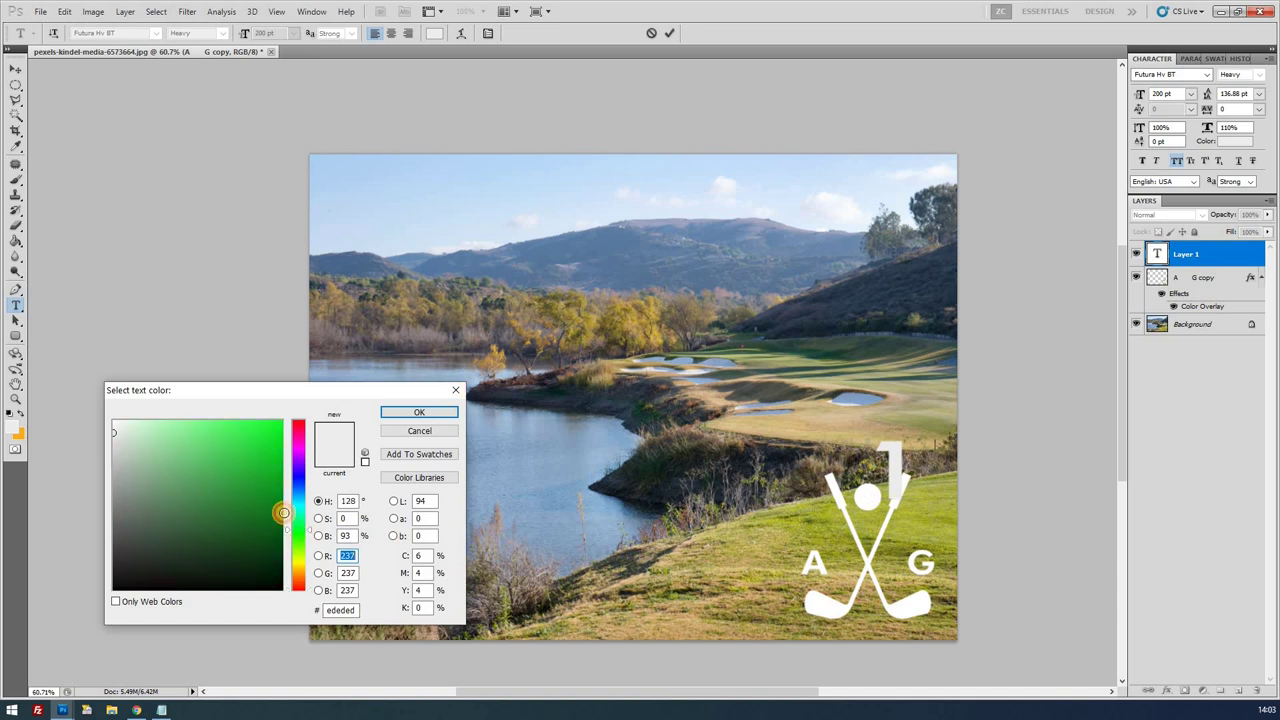
left_click(282, 512)
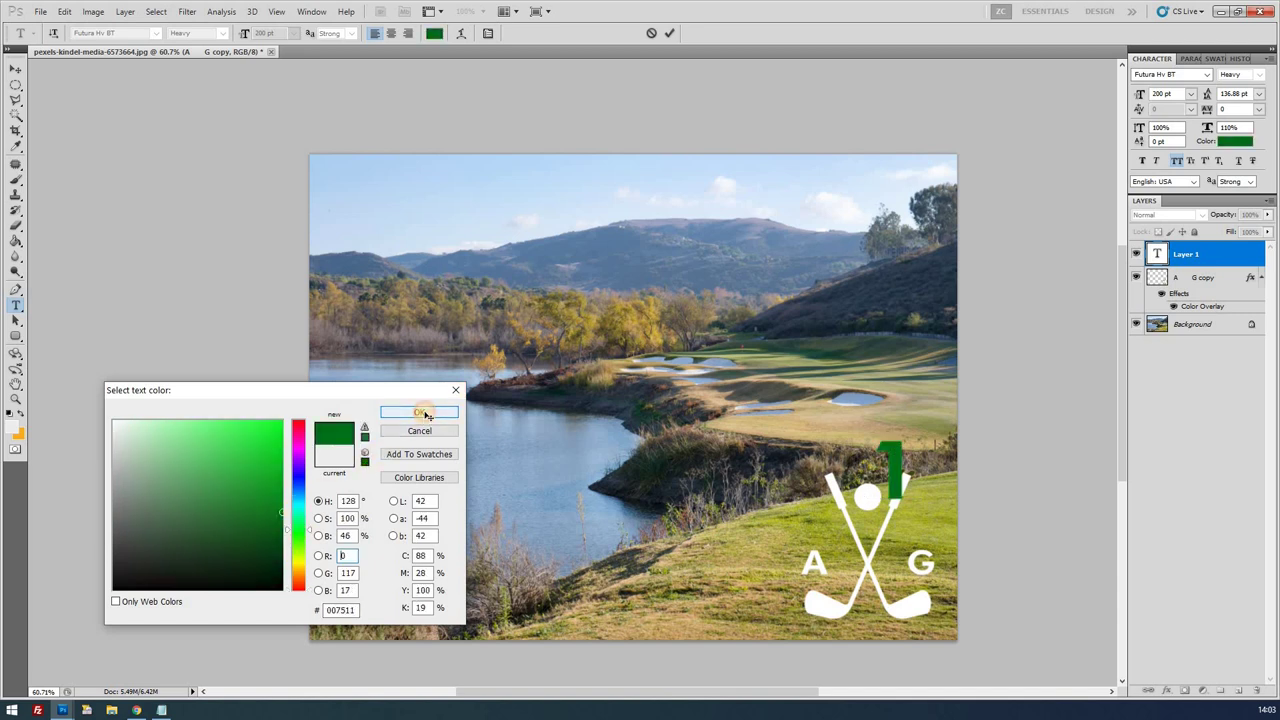
left_click(422, 414)
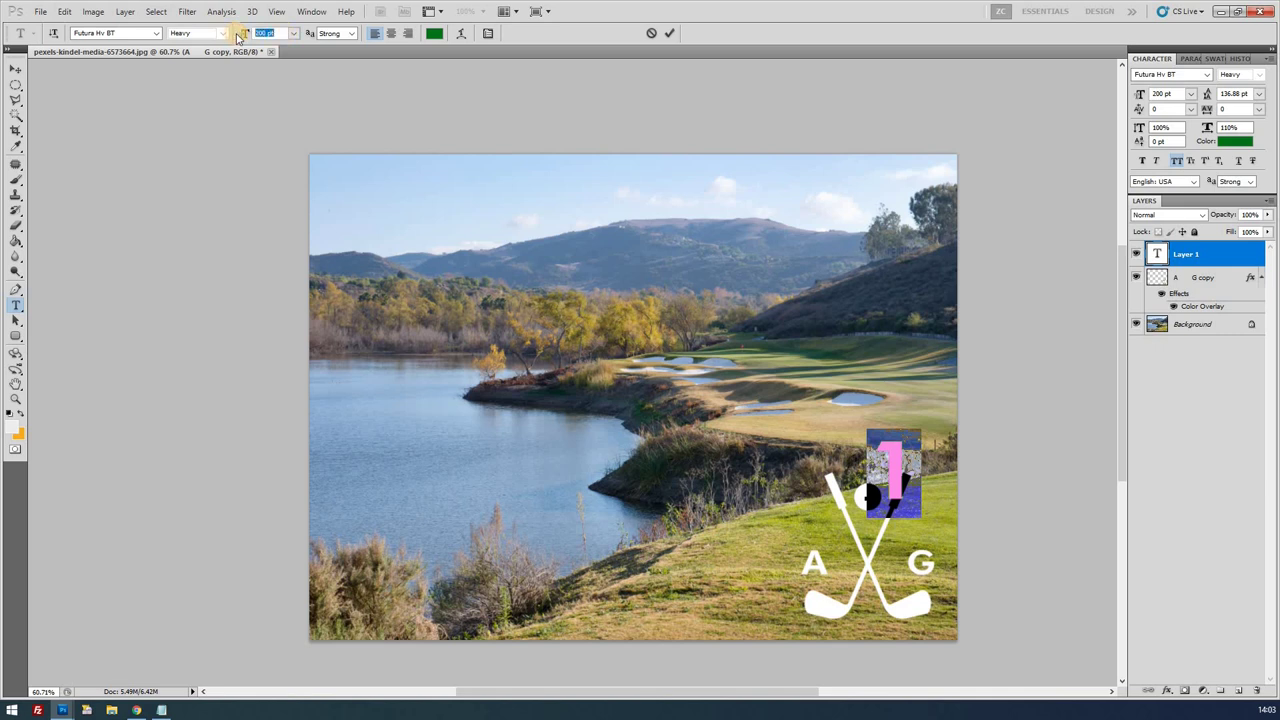
Set the number's font size to 60 pt and centre it on the logo's ball.
type("60")
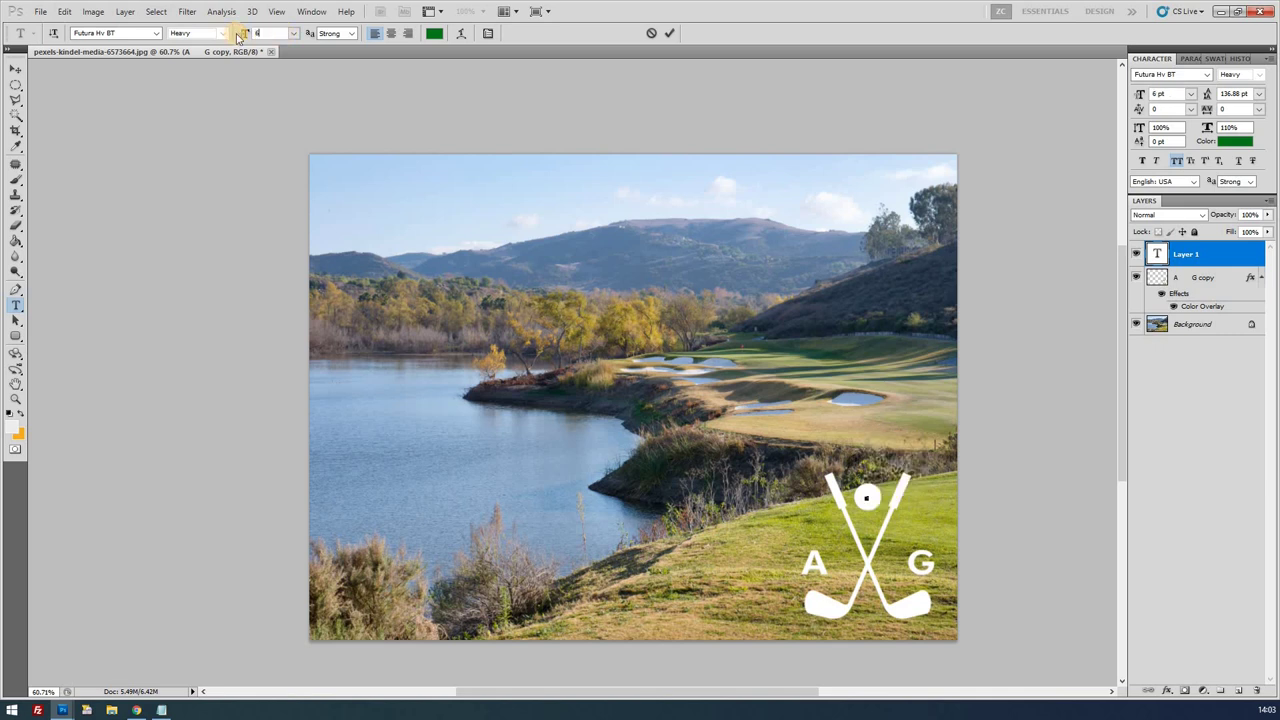
left_click(671, 34)
left_click(17, 70)
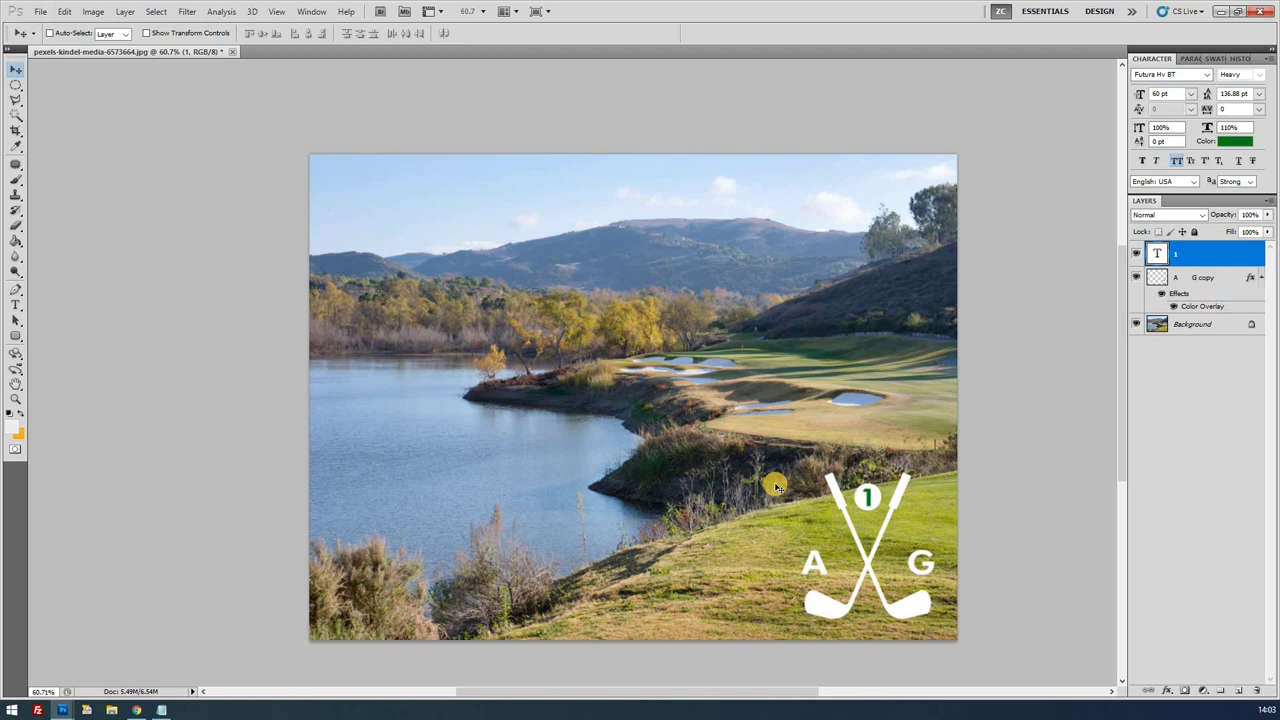
left_click_drag(776, 487, 782, 485)
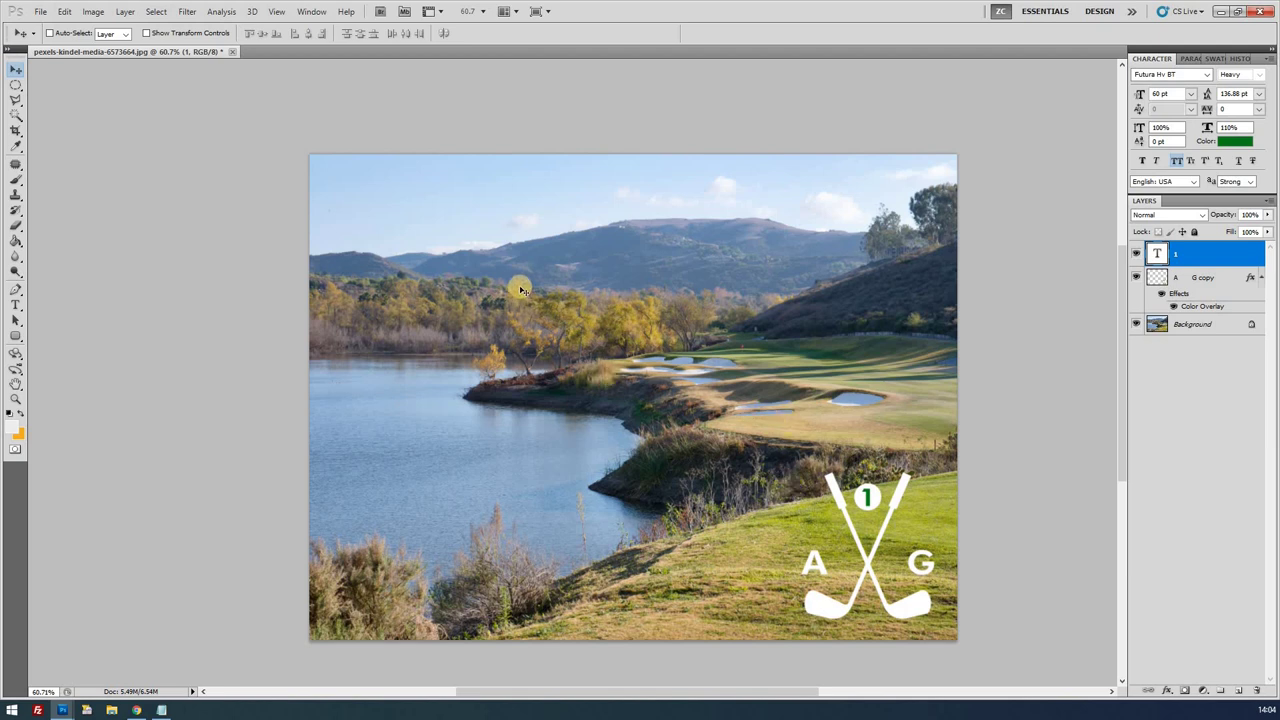
Save the branded golf course photo for the web, and place another golf photo into the document.
left_click(43, 11)
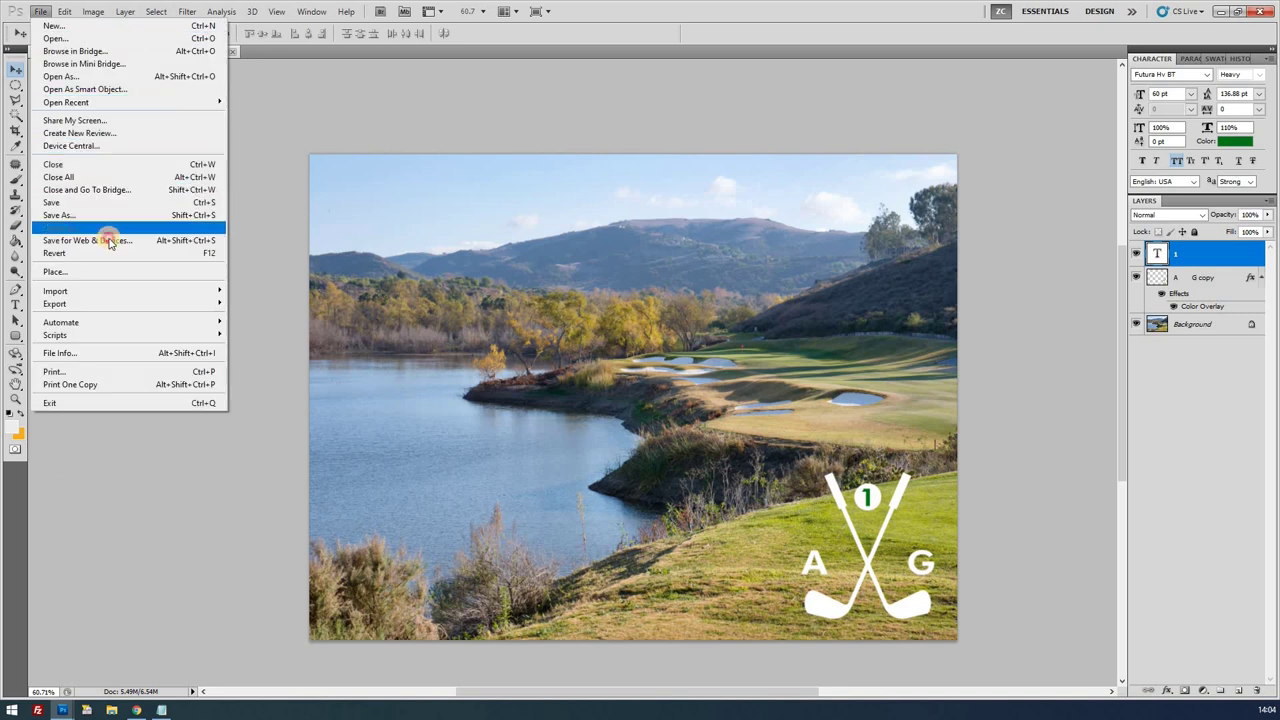
left_click(106, 229)
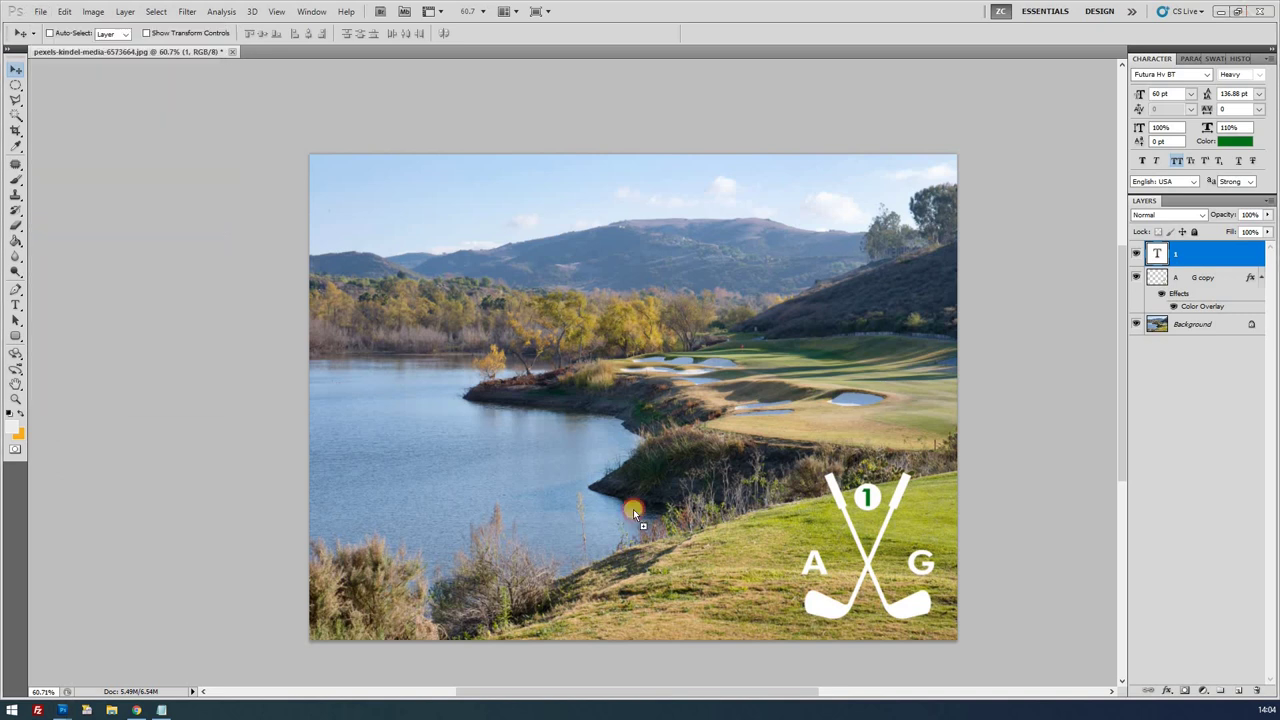
key("Return")
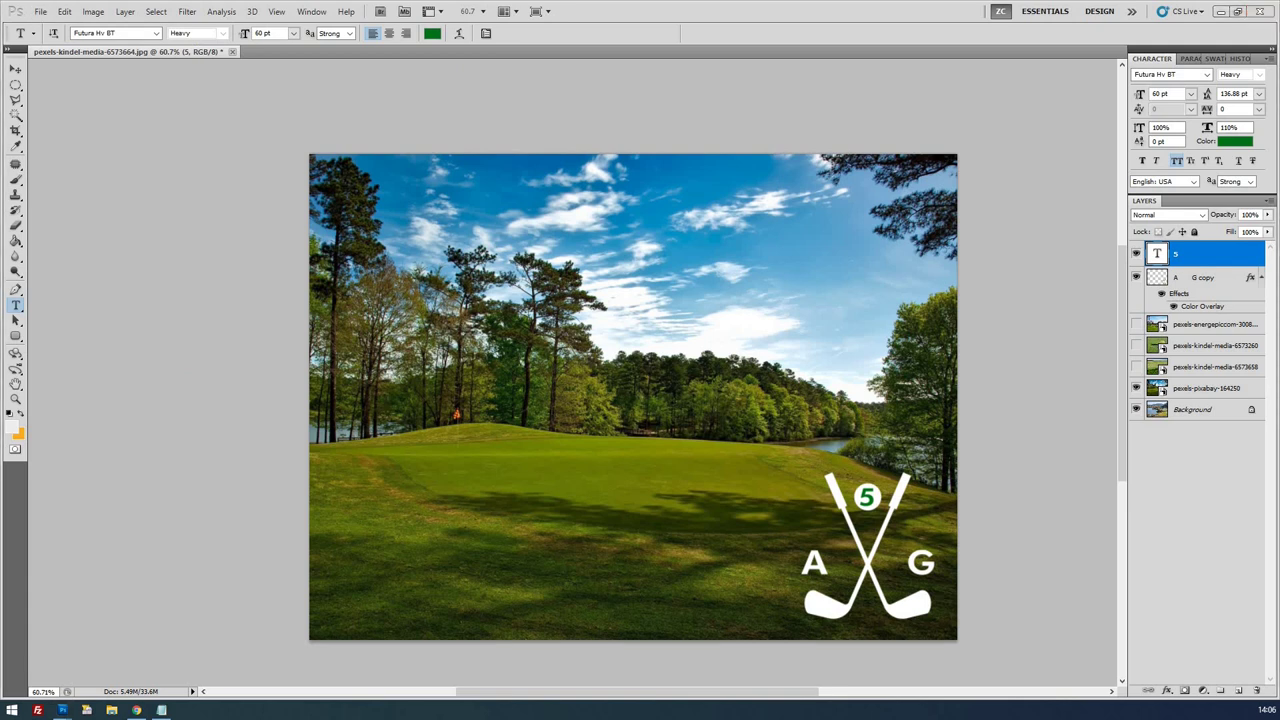
Check the exported images golf-1.jpg to golf-5.jpg in New folder, and minimize the folder window.
key("alt+Tab")
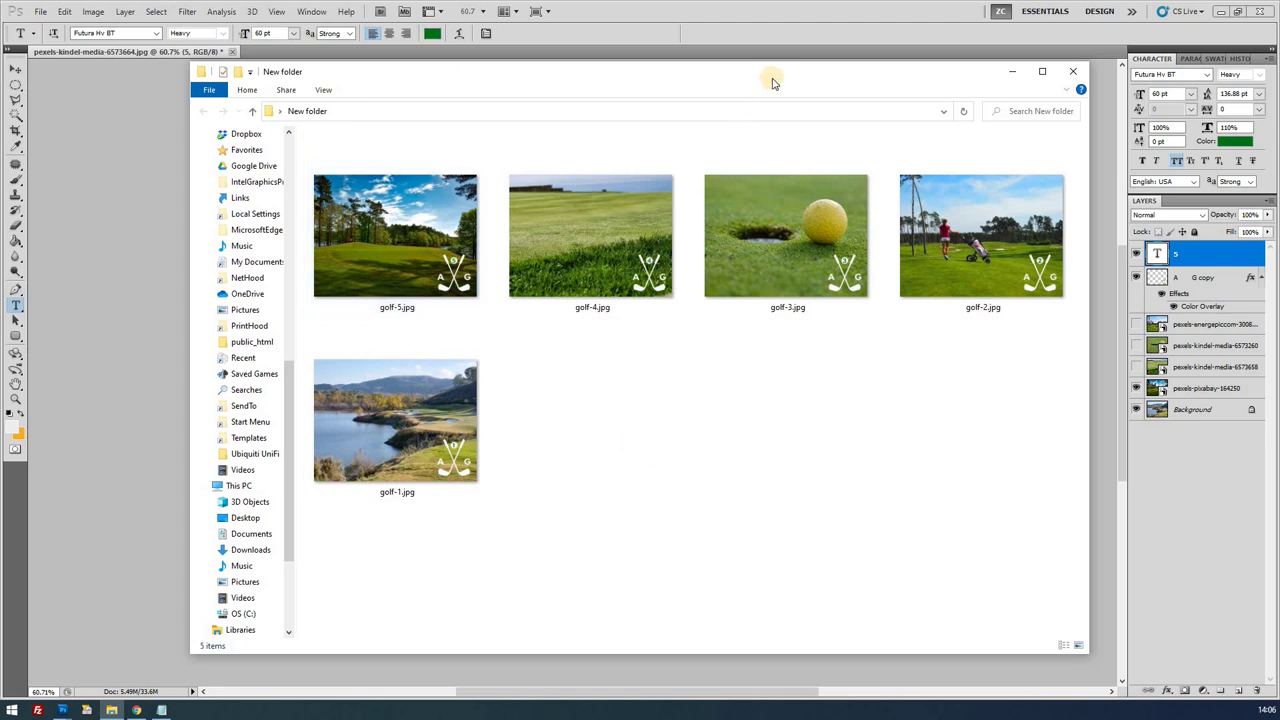
left_click(771, 73)
key("super+Down")
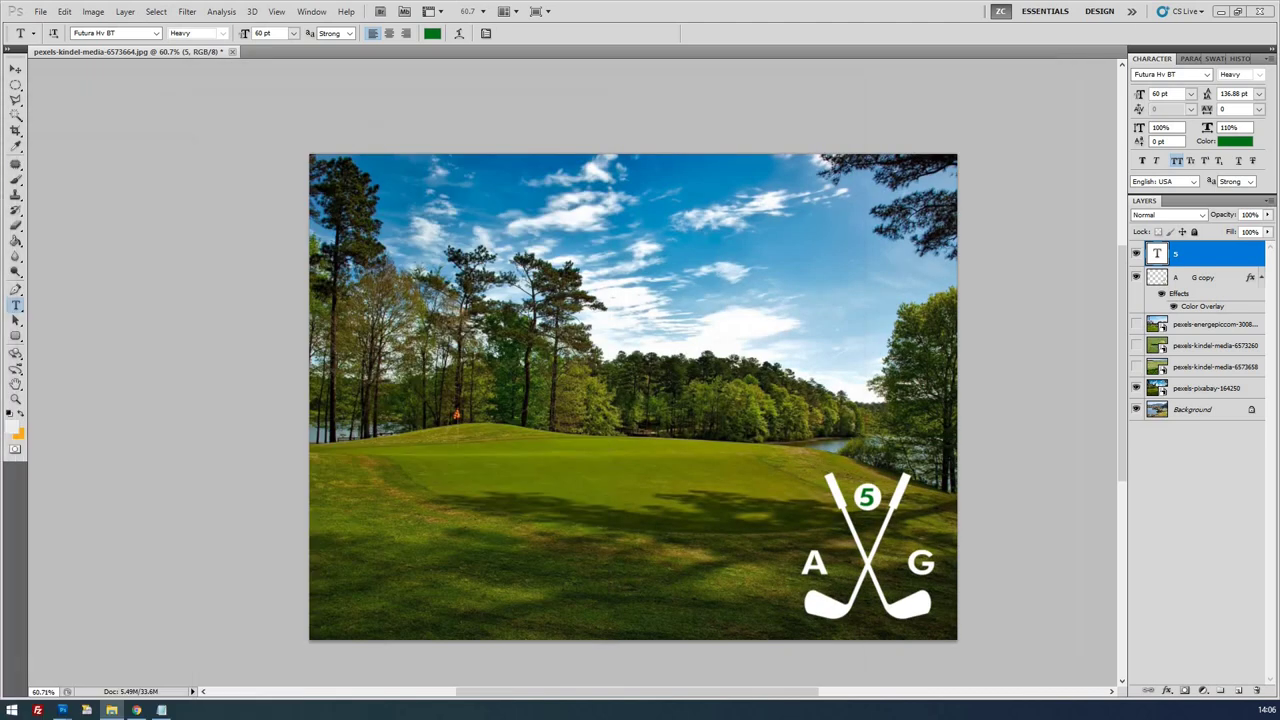
Switch to Chrome and show the Photos page of aberdeen golf shop in Google My Business.
key("alt+Tab")
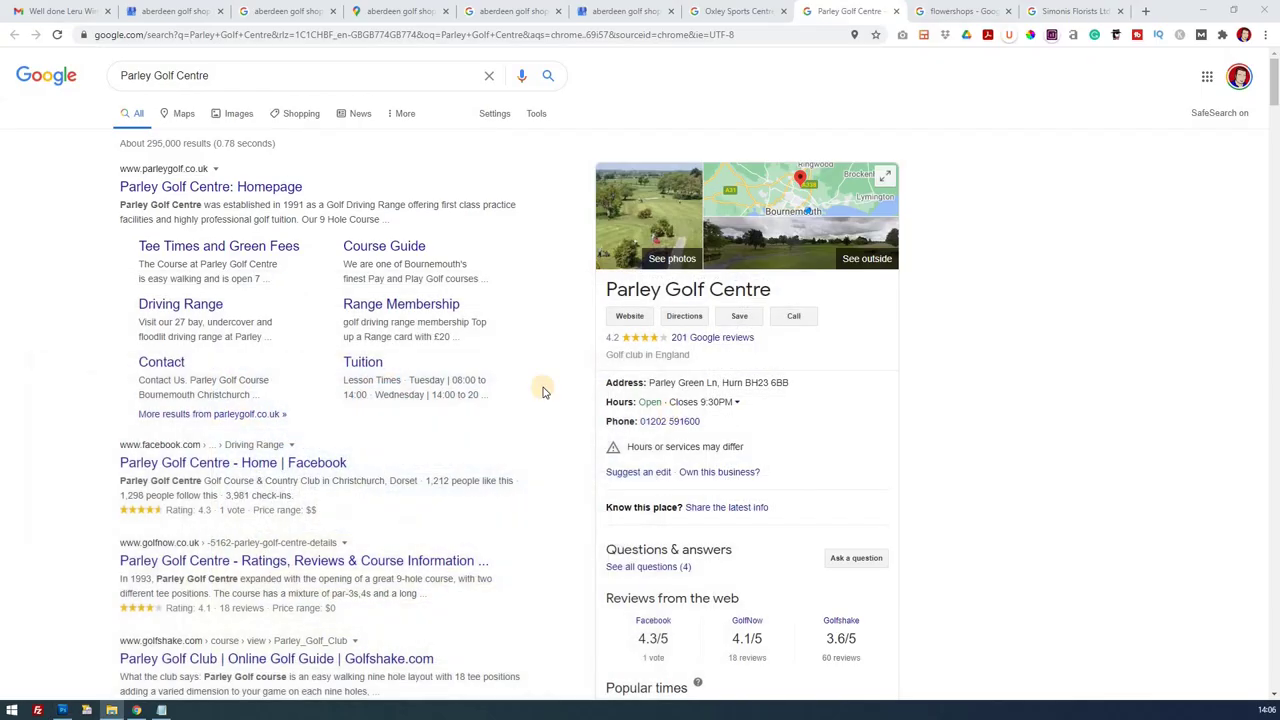
left_click(622, 11)
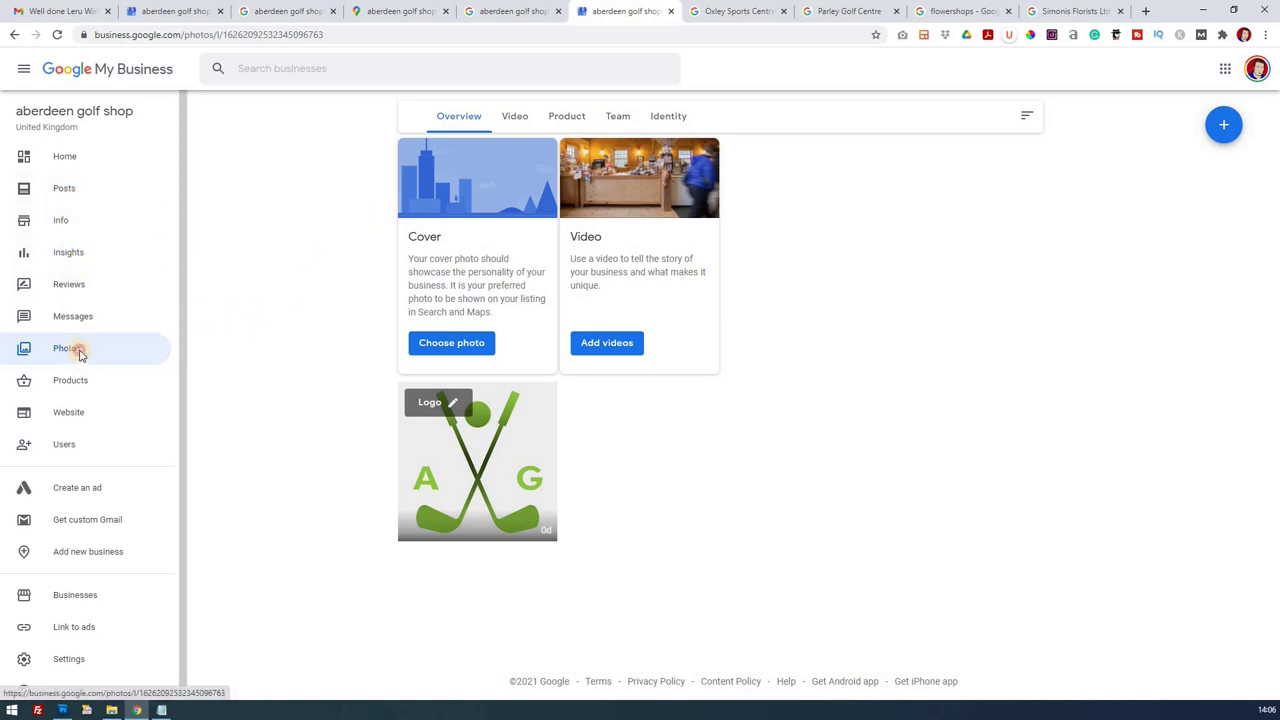
left_click(146, 356)
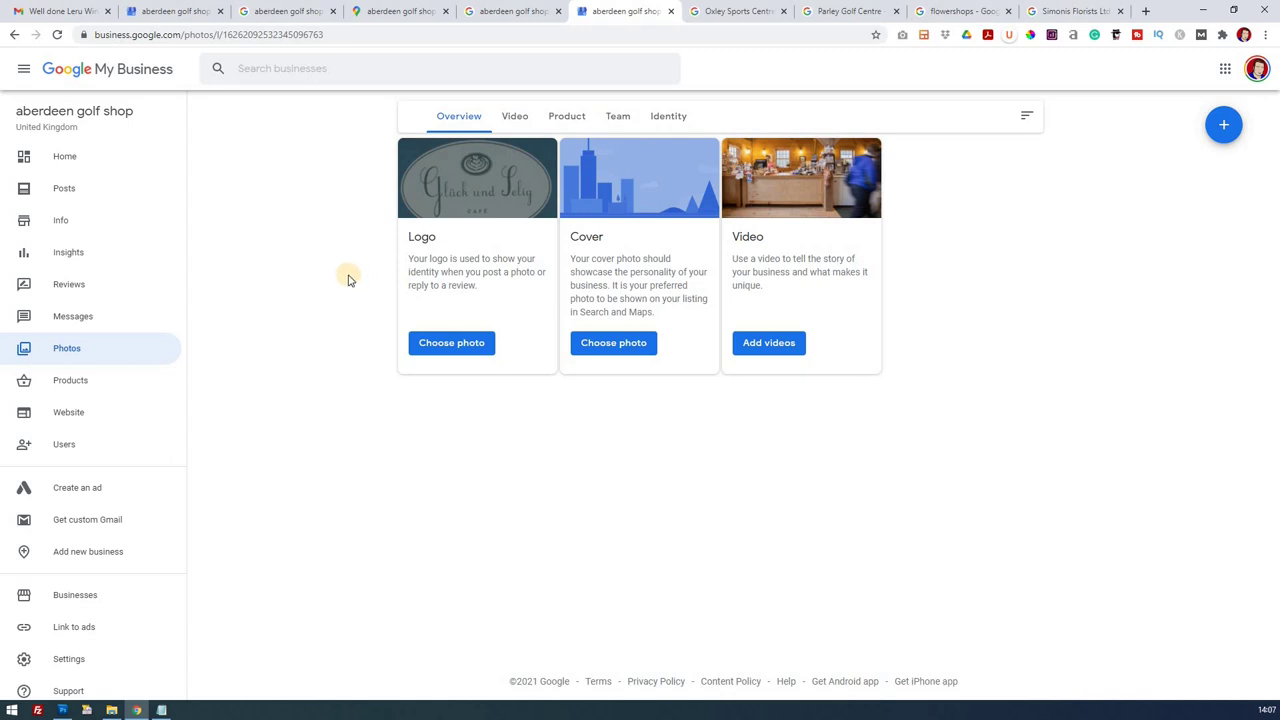
Upload golf-1.jpg, golf-2.jpg and golf-3.jpg one at a time to the business profile's photos.
left_click(1225, 127)
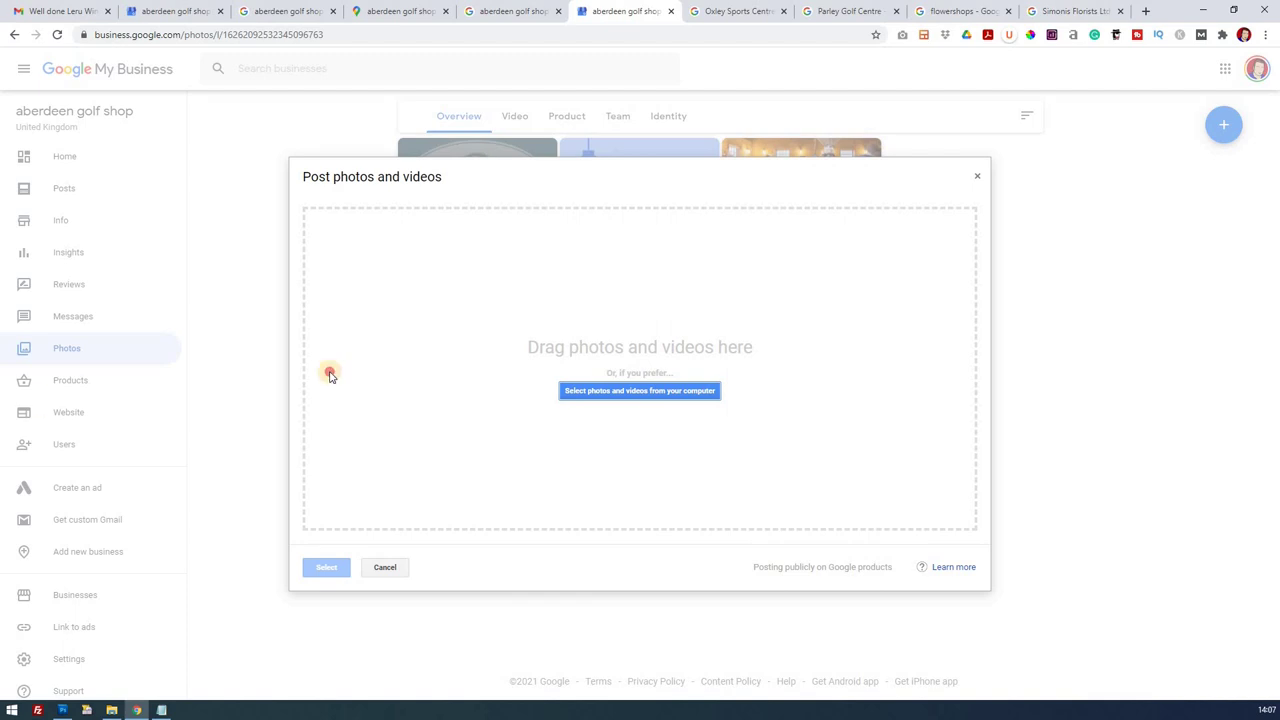
left_click_drag(452, 345, 569, 340)
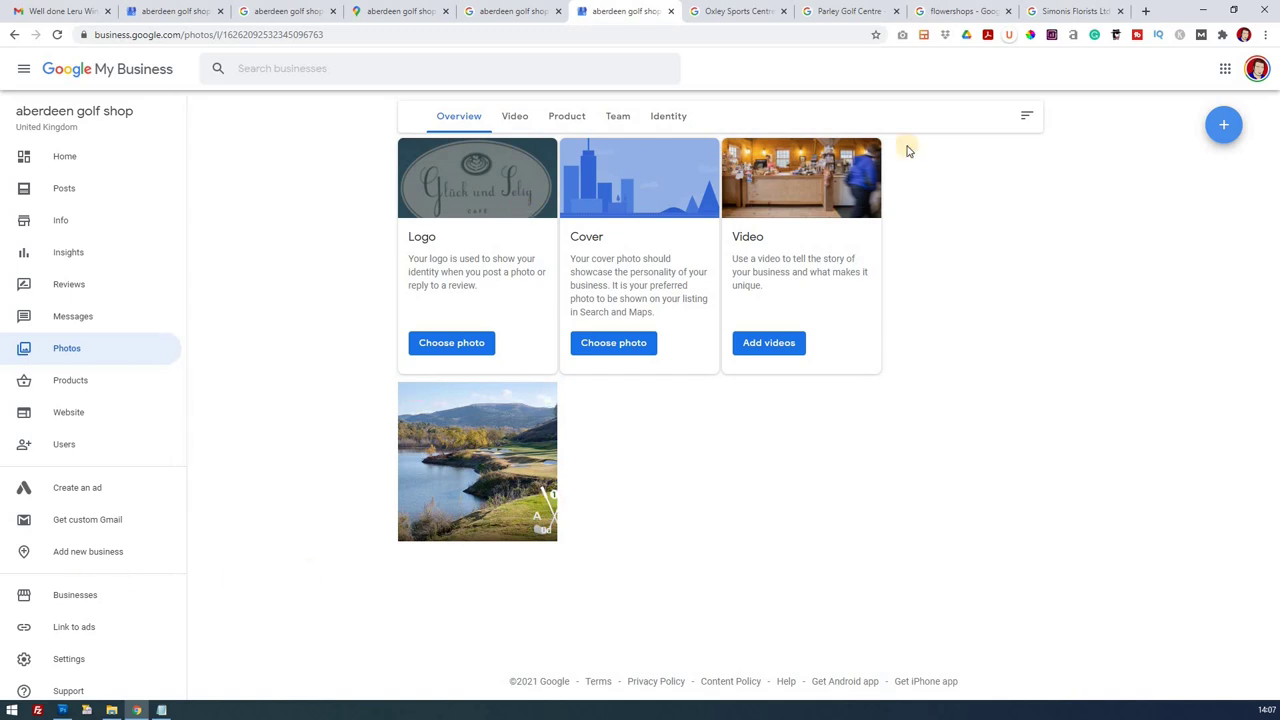
left_click(1223, 125)
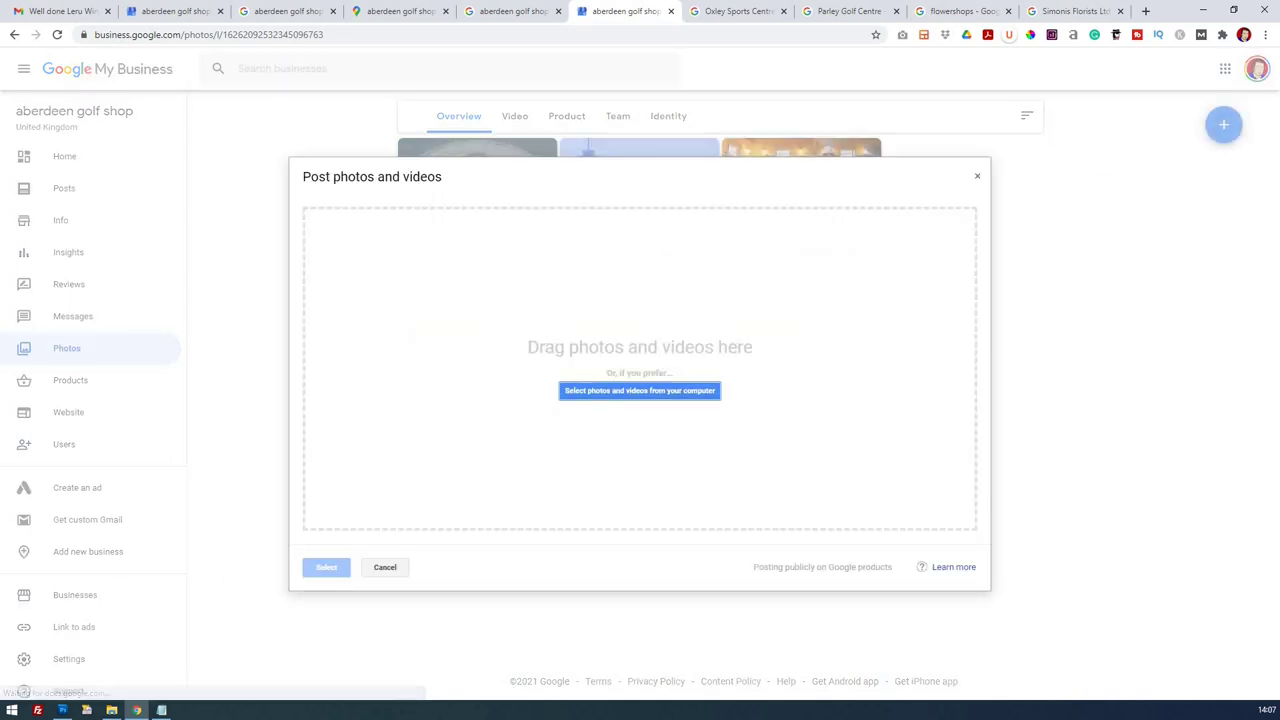
left_click_drag(394, 309, 544, 336)
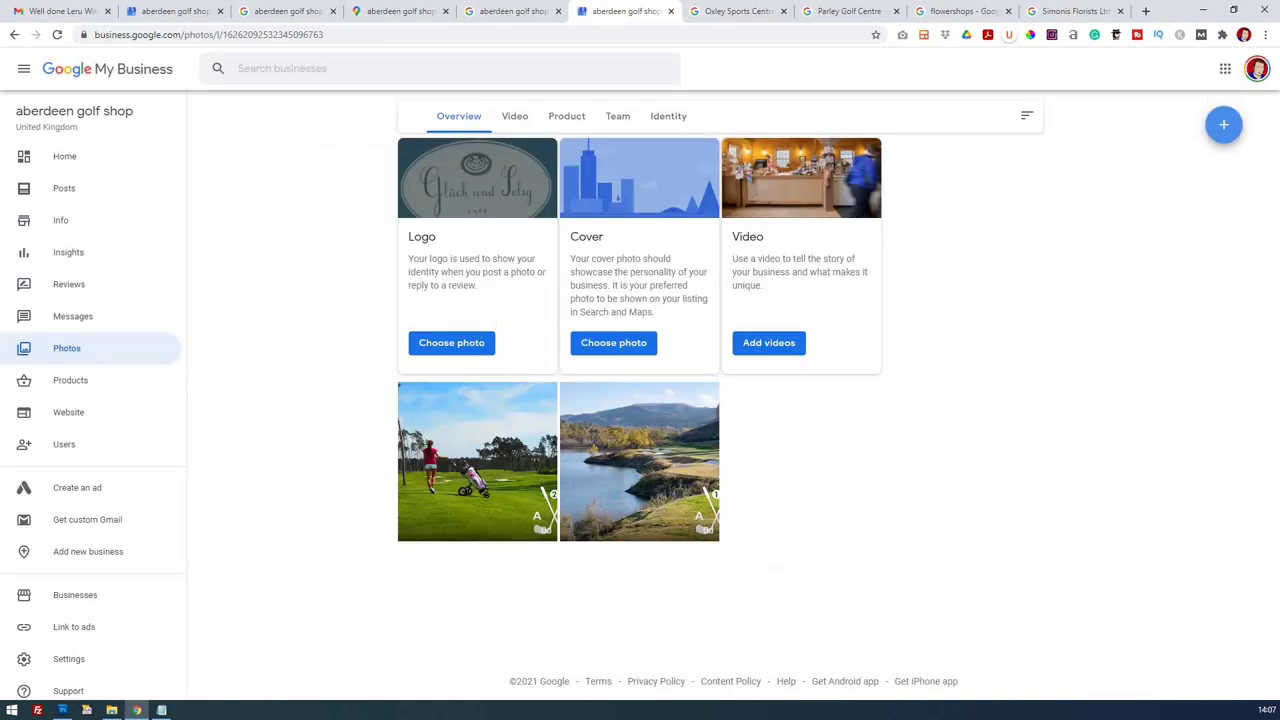
left_click(1223, 124)
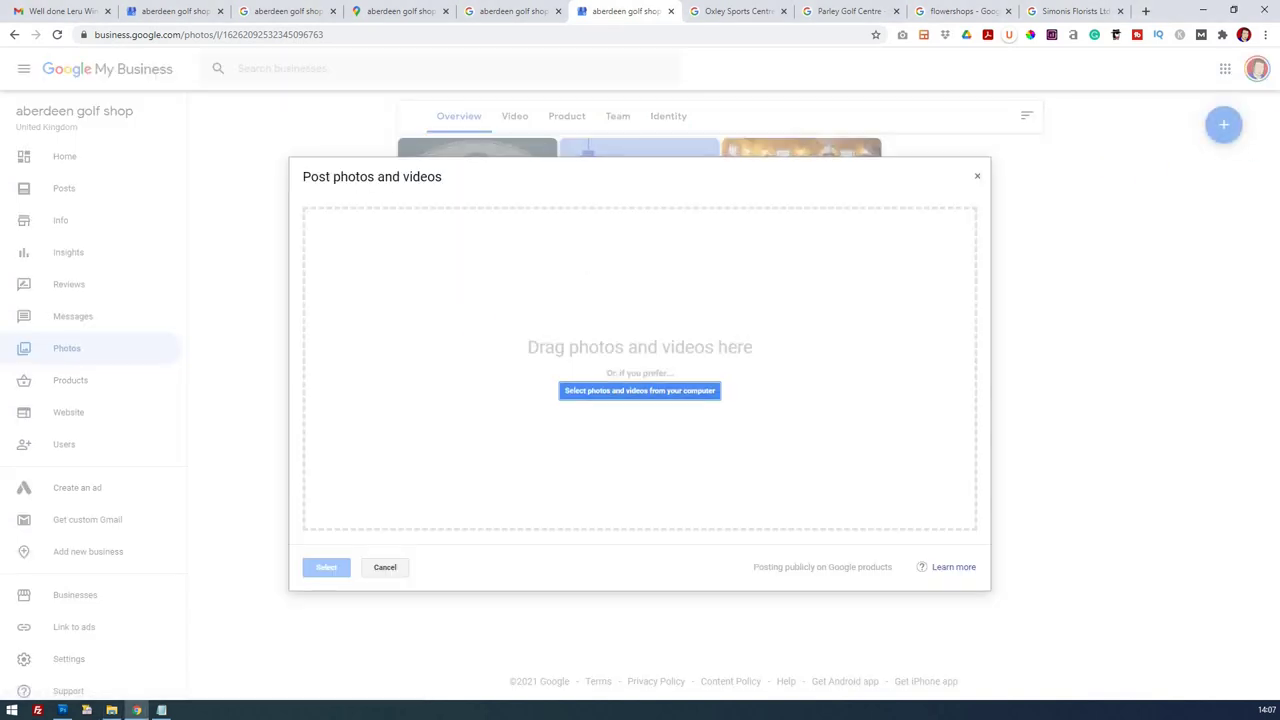
left_click_drag(167, 303, 642, 348)
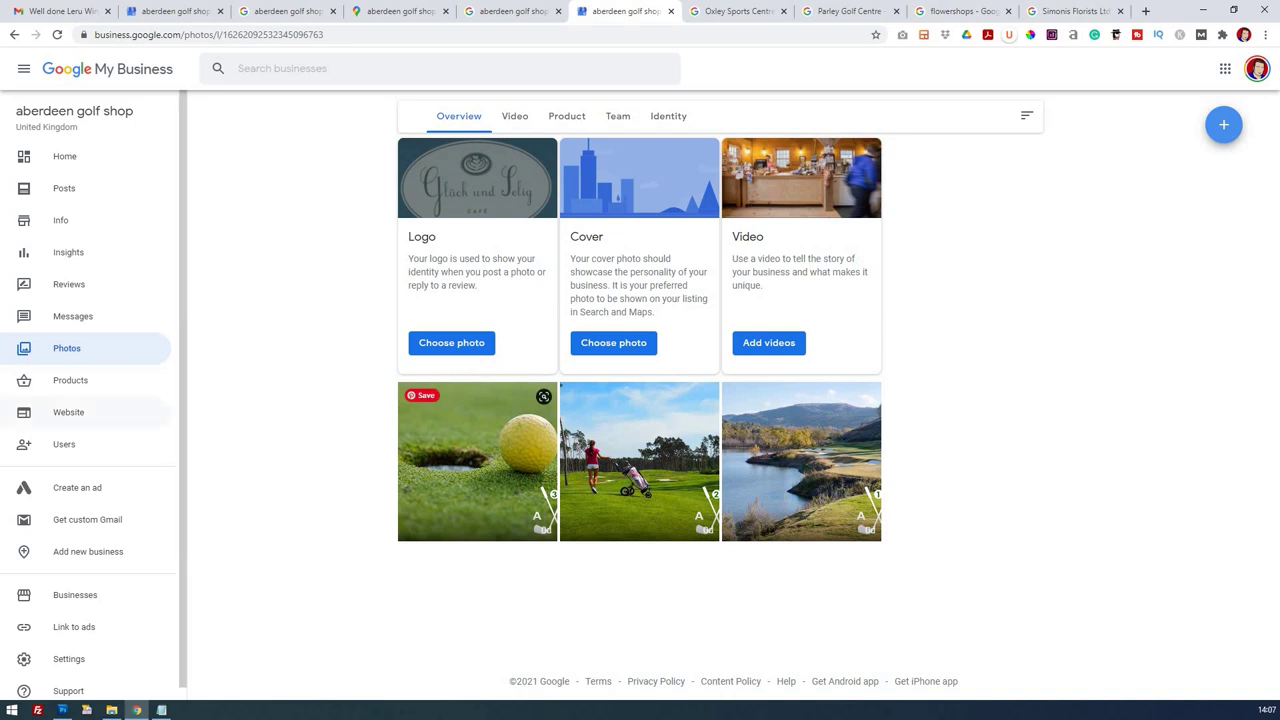
Upload golf4.jpg and golf5.jpg one at a time to the business profile's photos.
left_click(1223, 124)
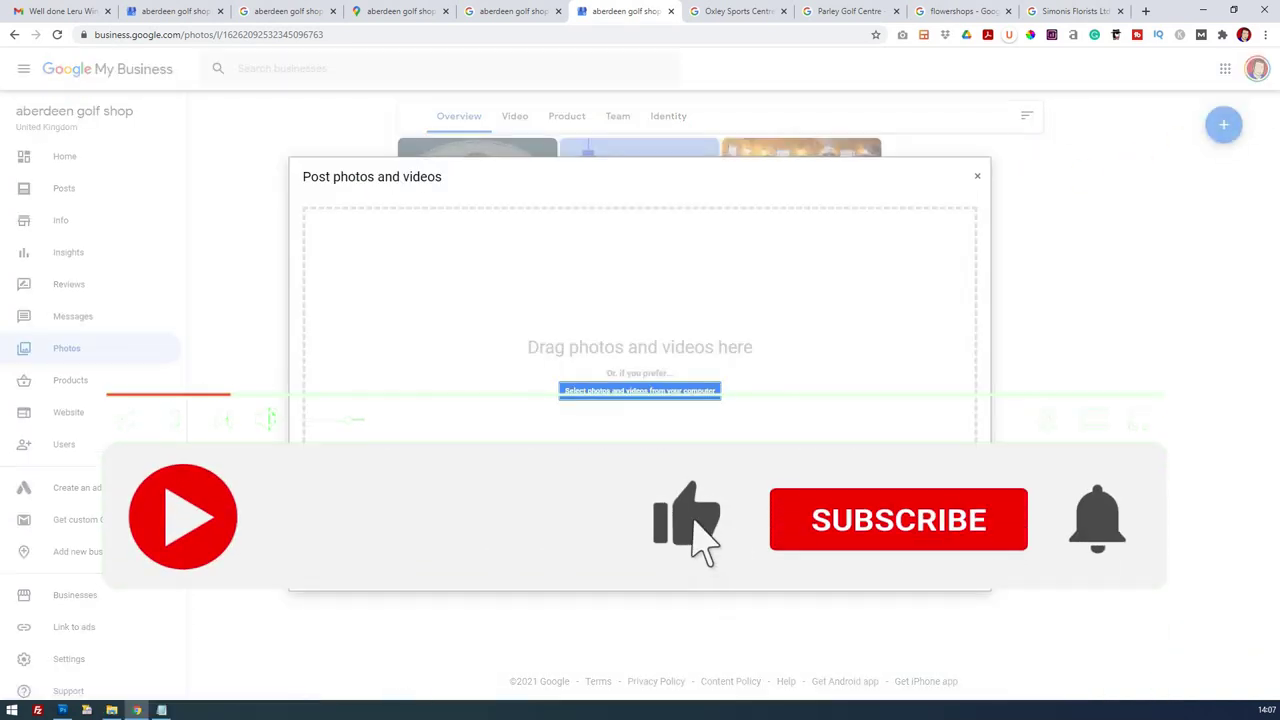
left_click_drag(412, 337, 727, 350)
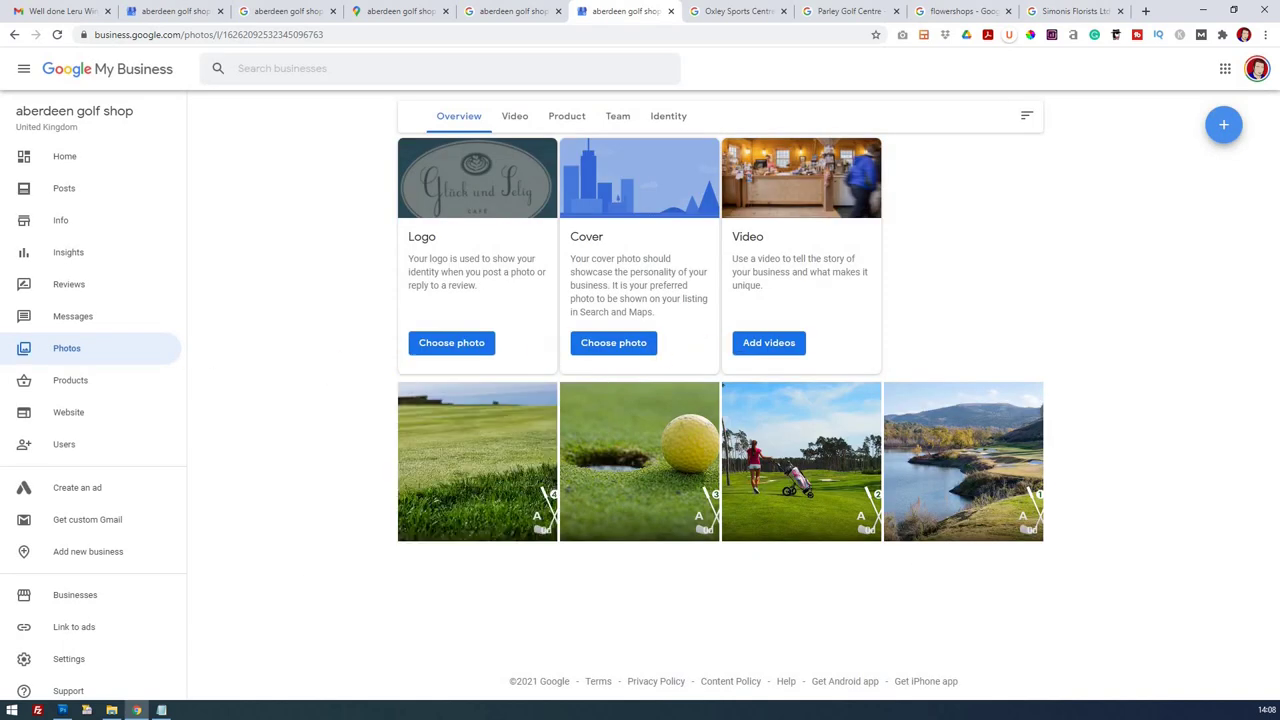
left_click(1226, 125)
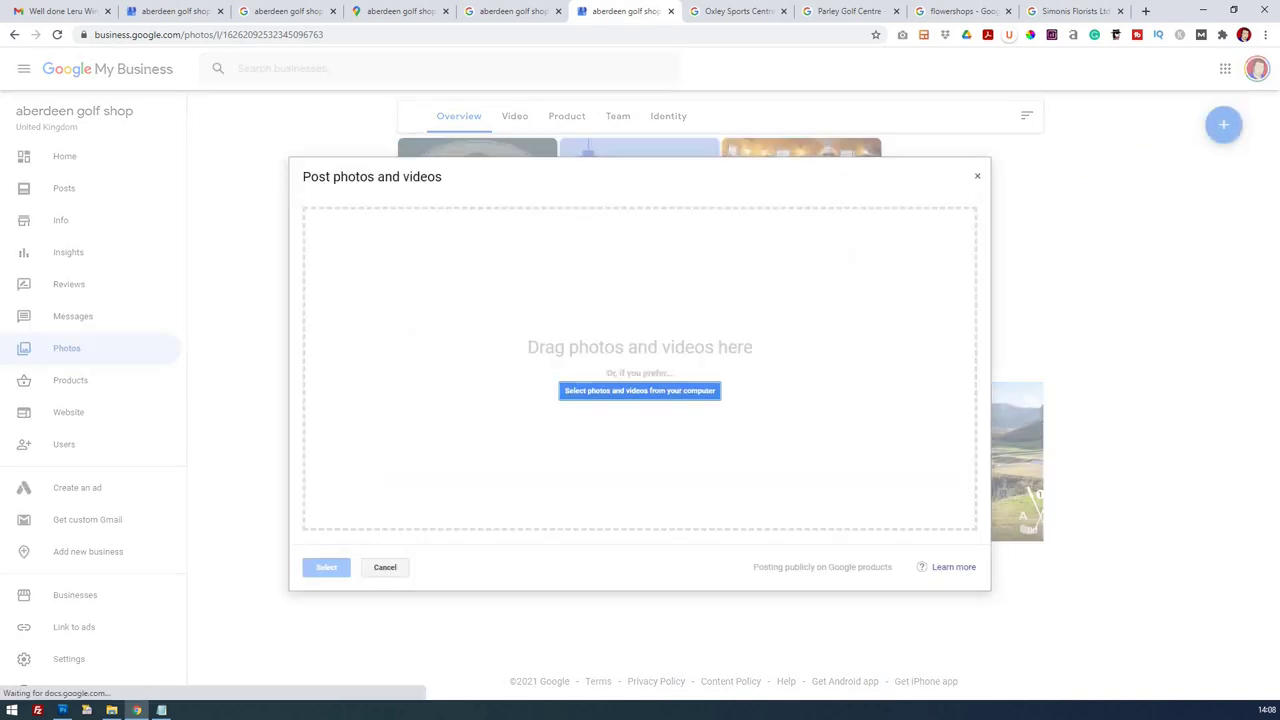
left_click_drag(387, 349, 631, 350)
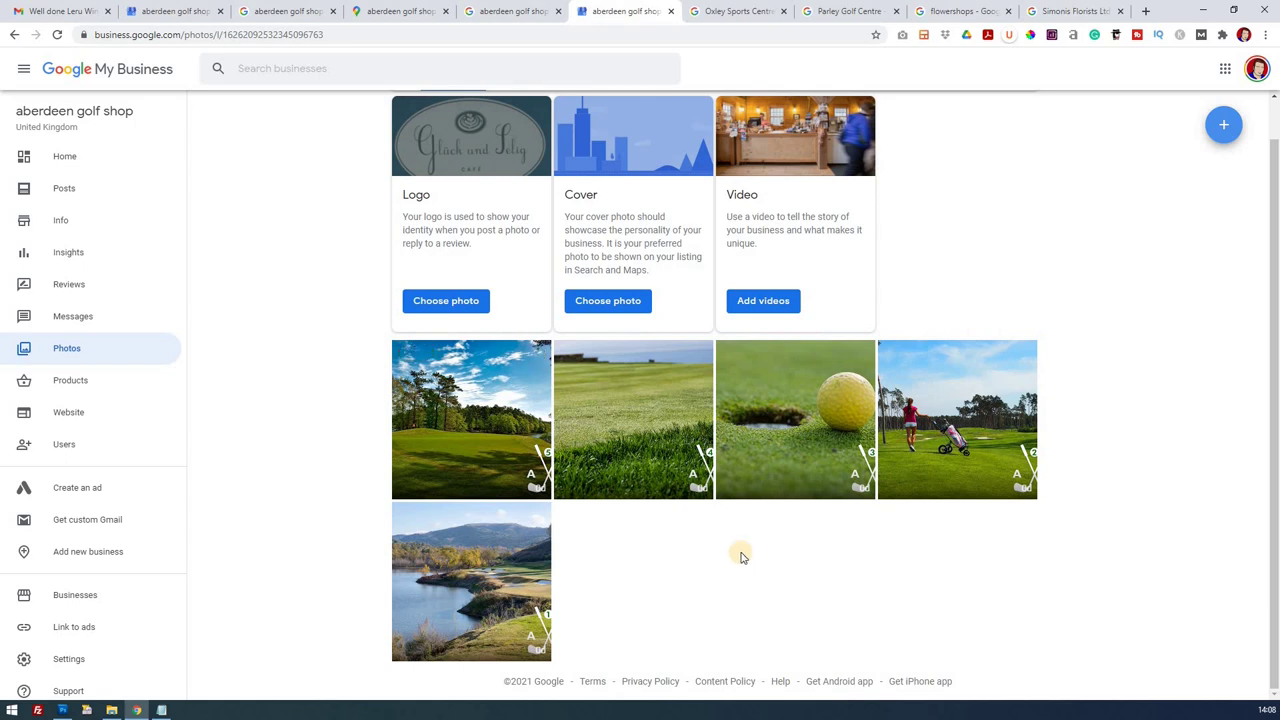
Reload the aberdeen golf shop search listing, and look over the uploaded photos in the business profile.
left_click(290, 12)
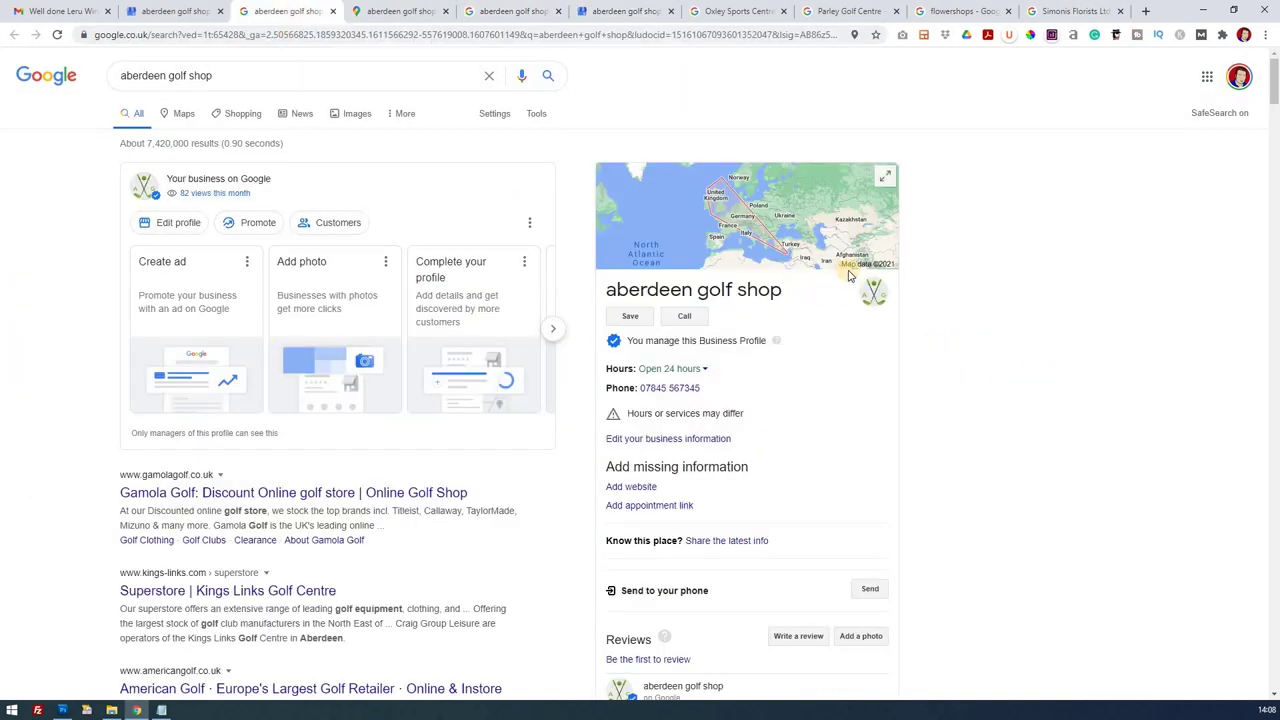
left_click(57, 35)
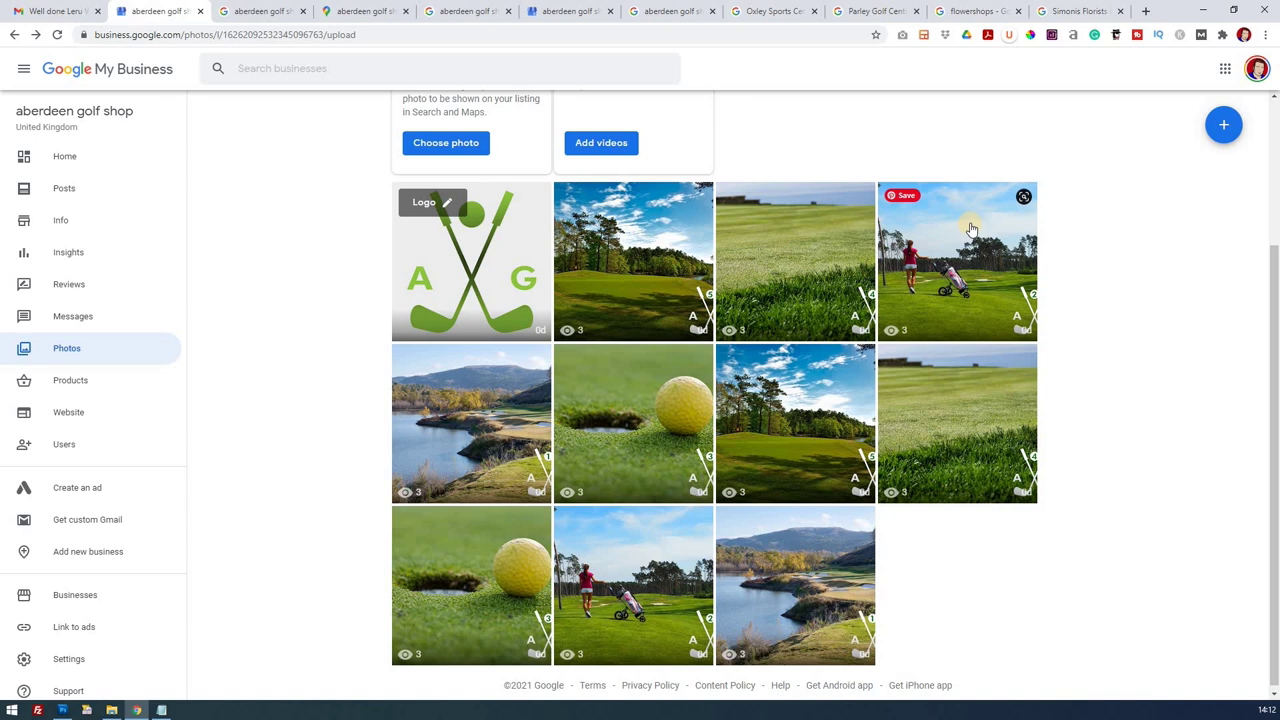
scroll(968, 226, "up", 3)
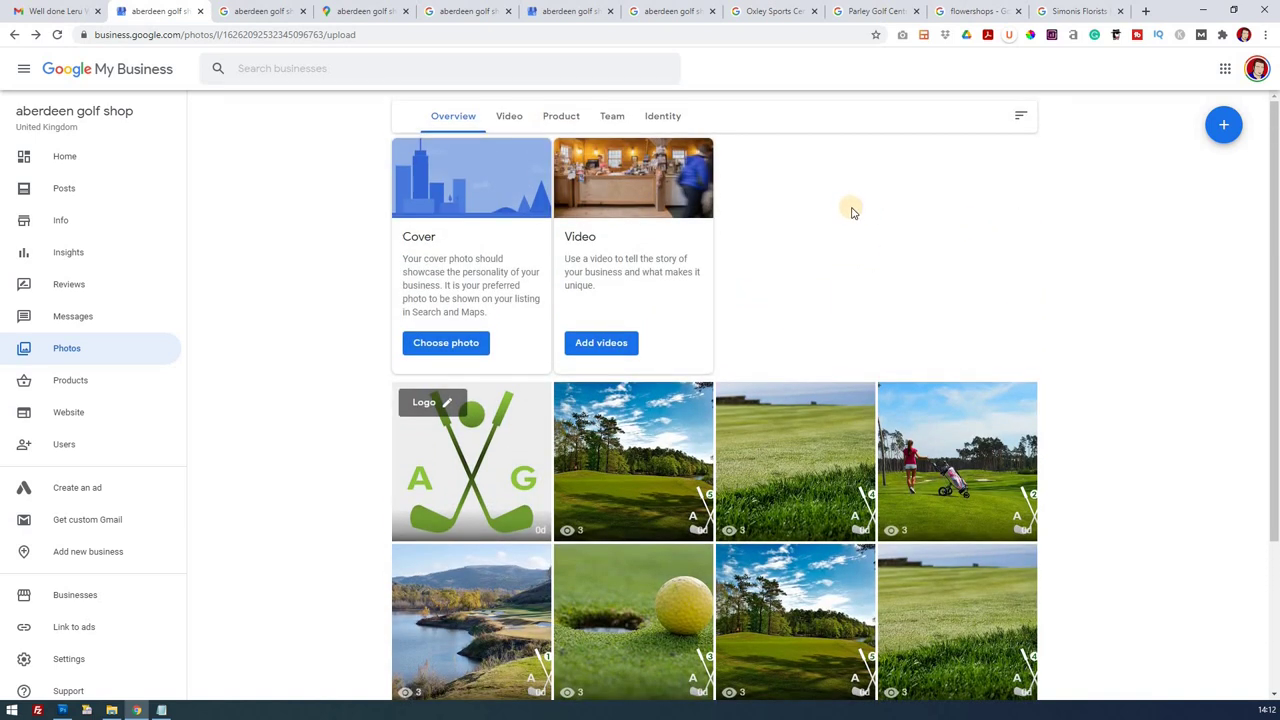
scroll(852, 212, "down", 2)
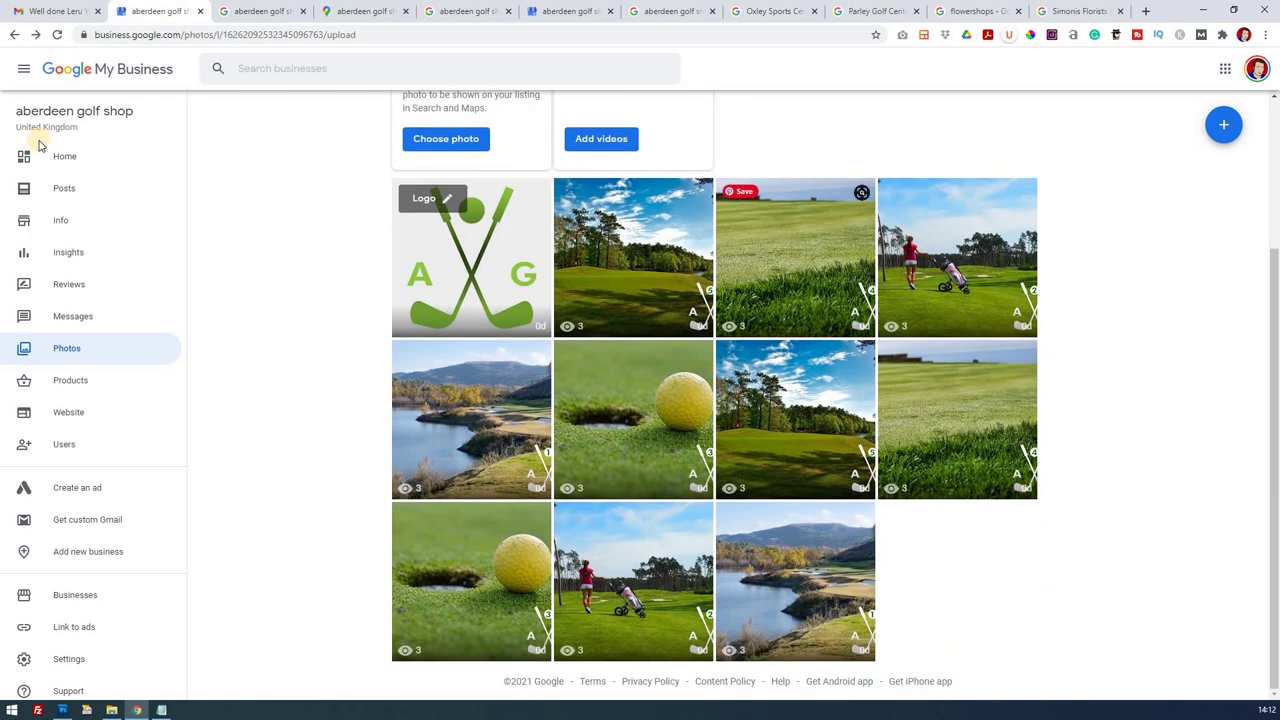
left_click(72, 157)
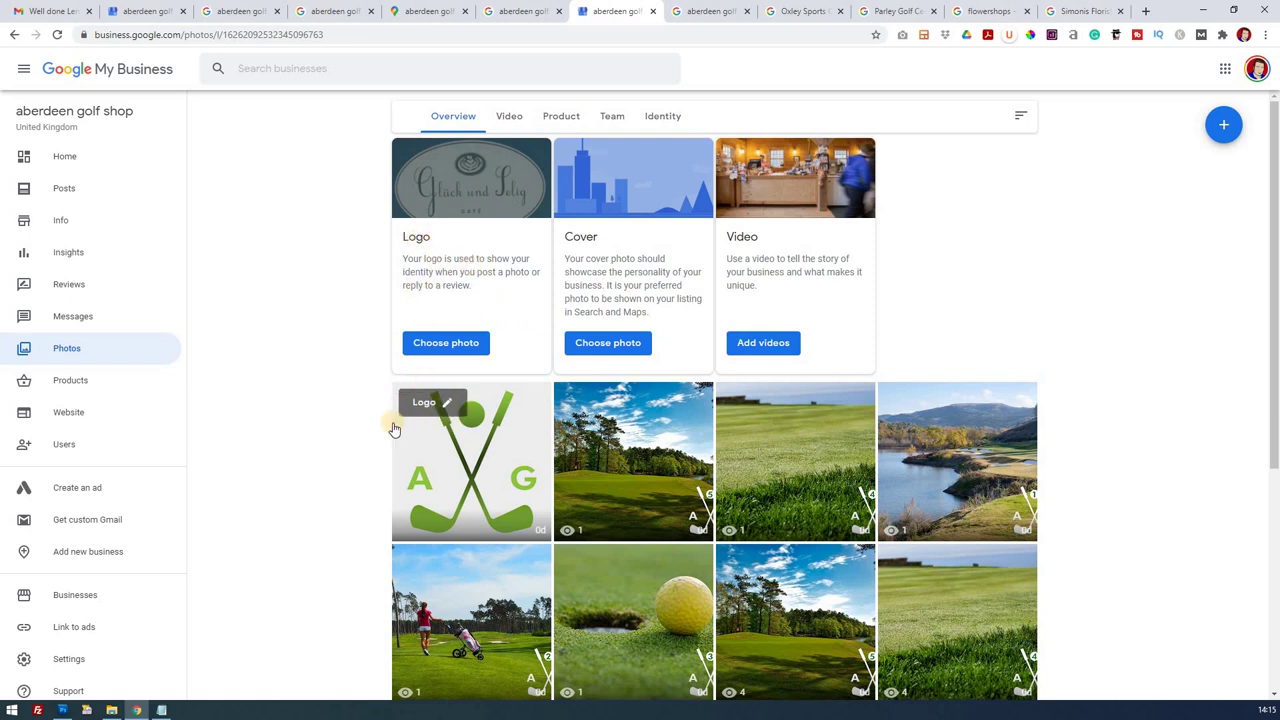
Start setting a cover photo for the business profile by browsing the computer for an image.
scroll(352, 435, "down", 3)
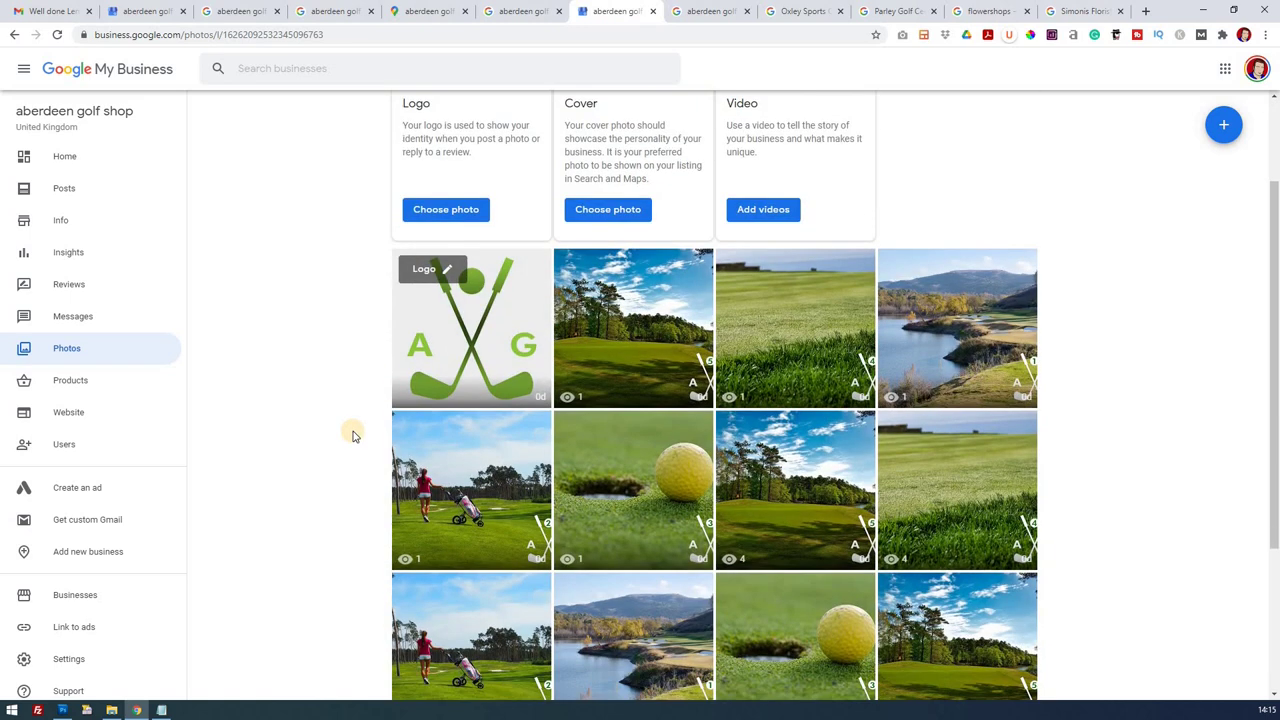
scroll(352, 435, "up", 2)
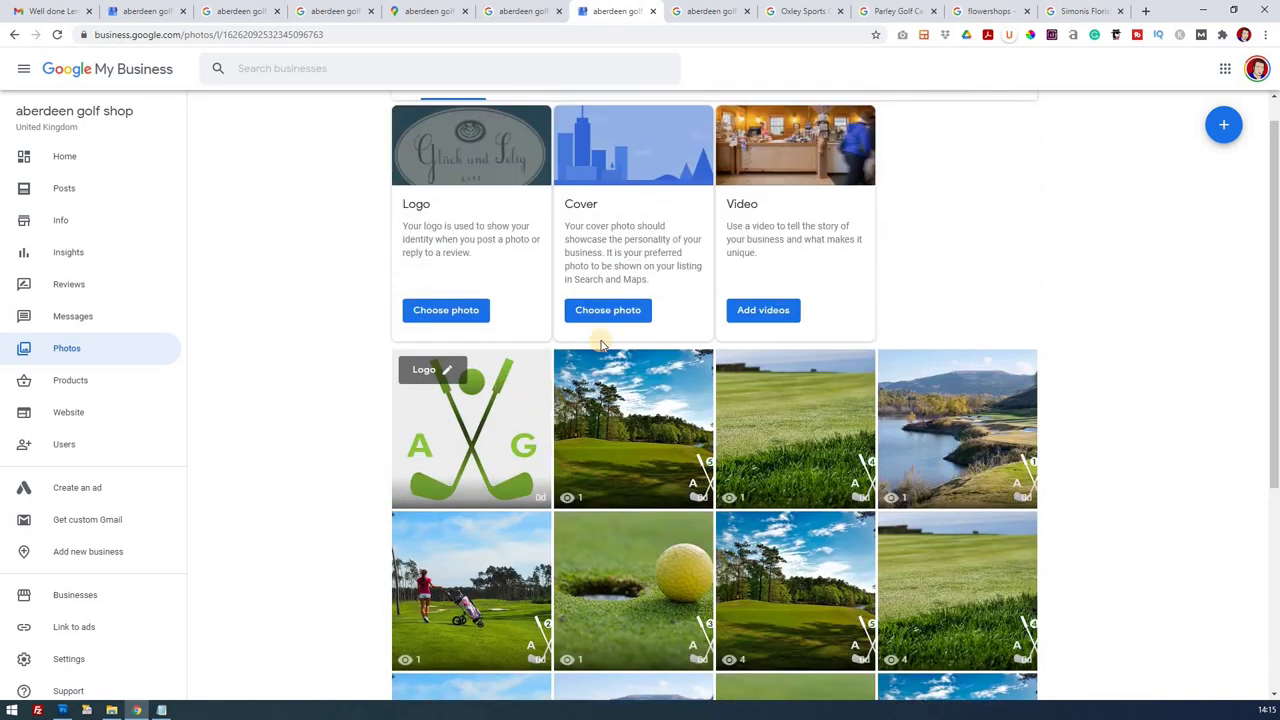
left_click(640, 309)
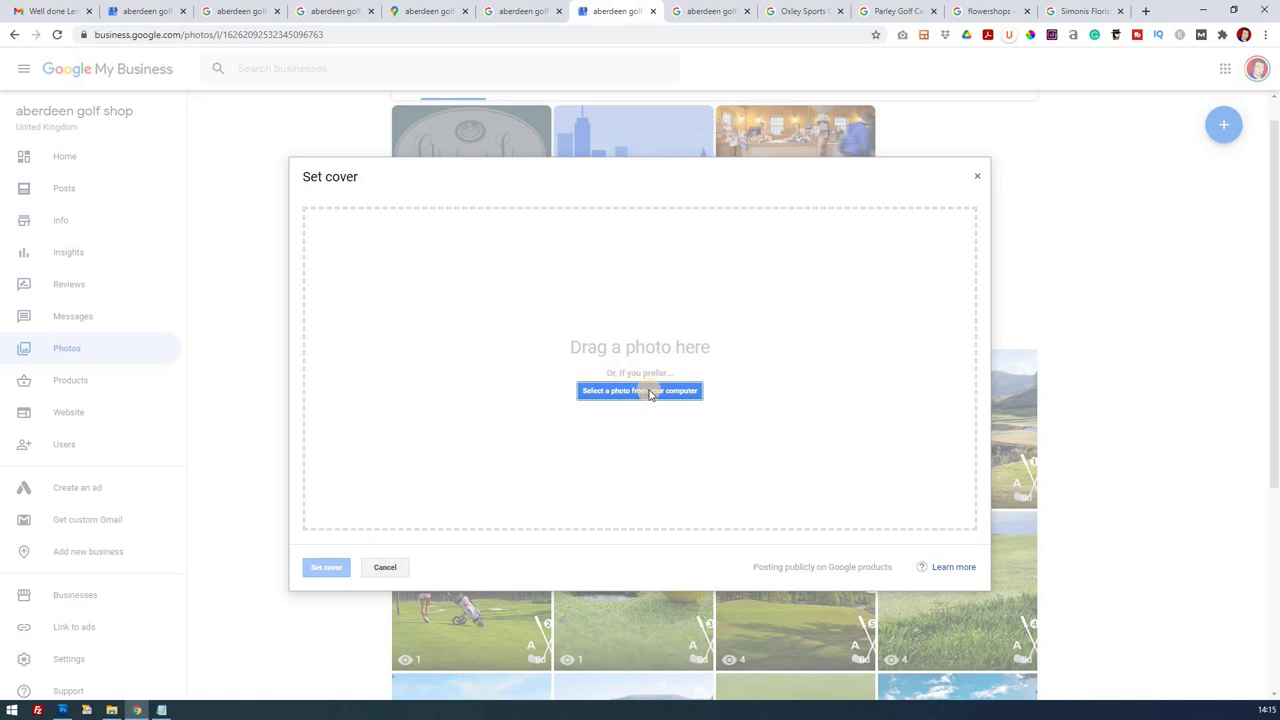
left_click(649, 392)
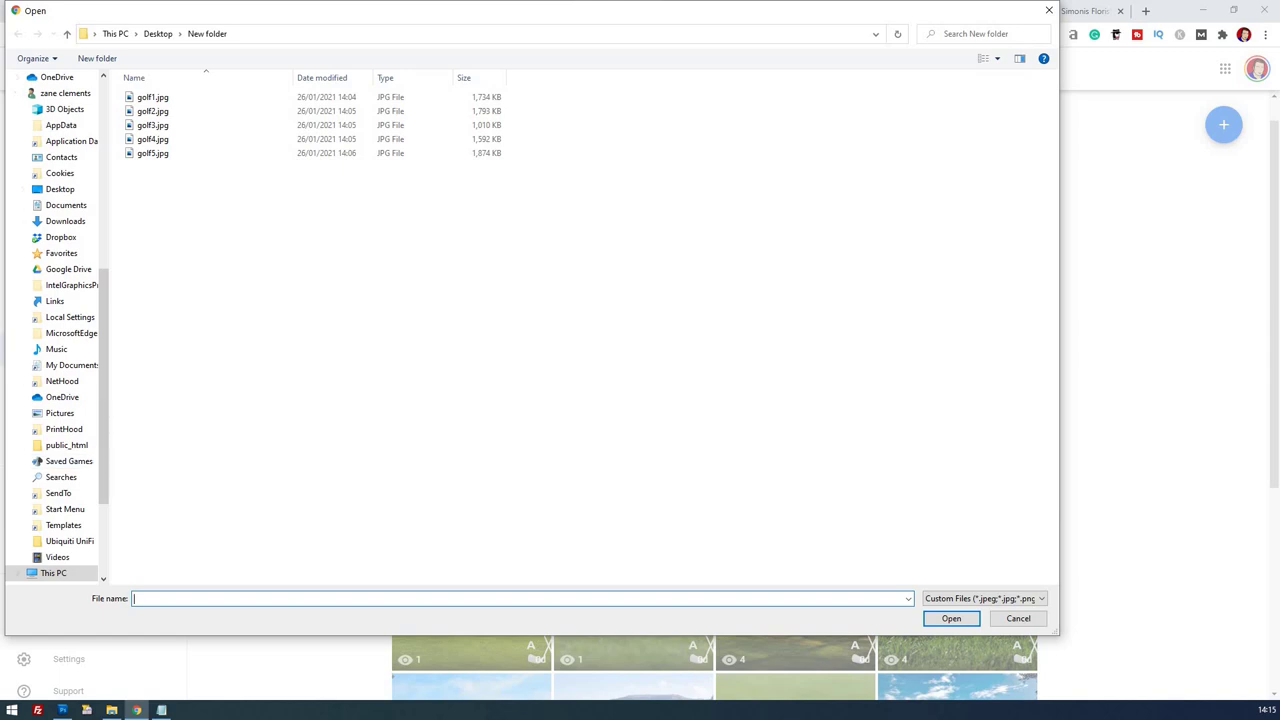
Switch to Notepad and read the recommended, minimum and maximum pixel sizes for a Google My Business cover photo.
key("alt+Tab")
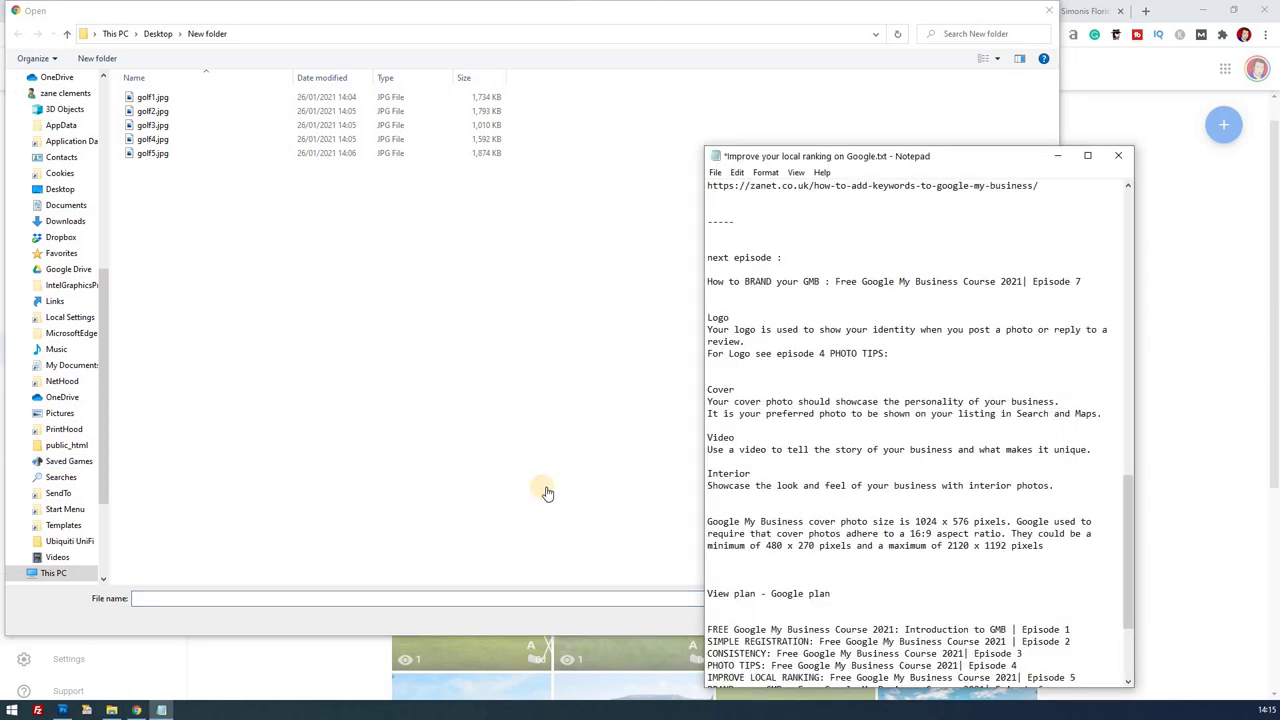
scroll(838, 455, "down", 3)
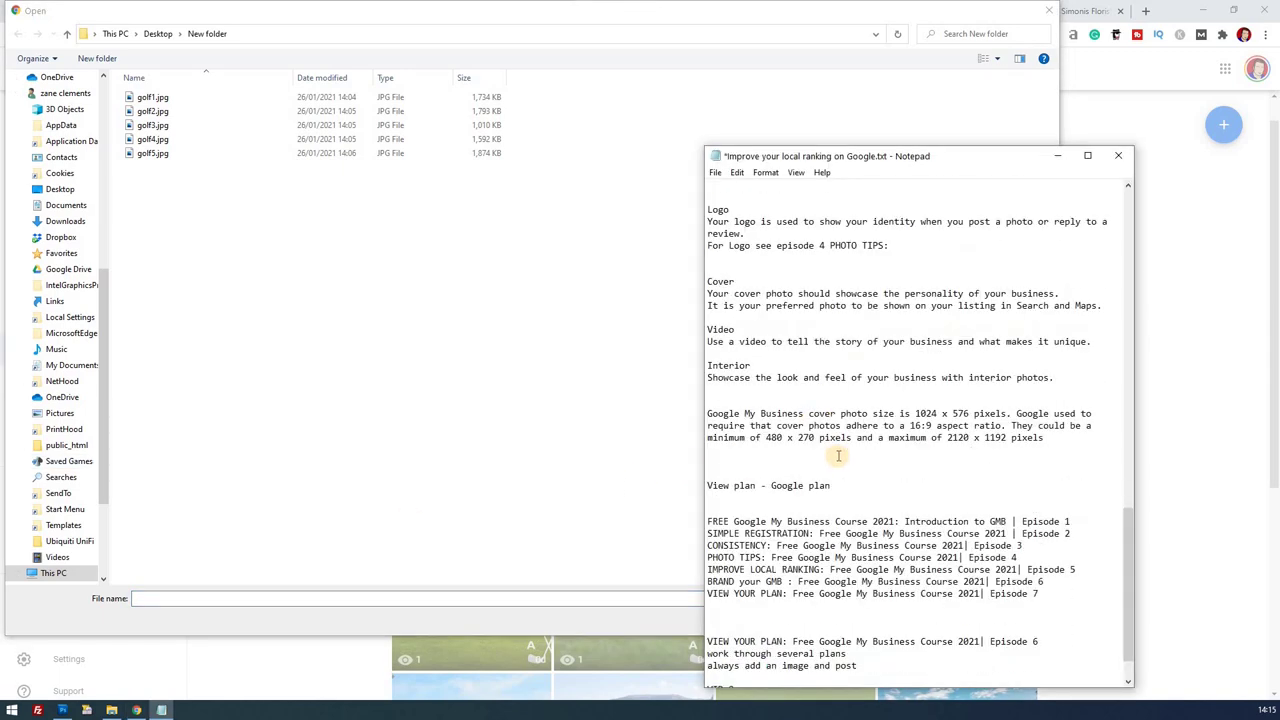
scroll(838, 455, "up", 4)
scroll(820, 600, "down", 1)
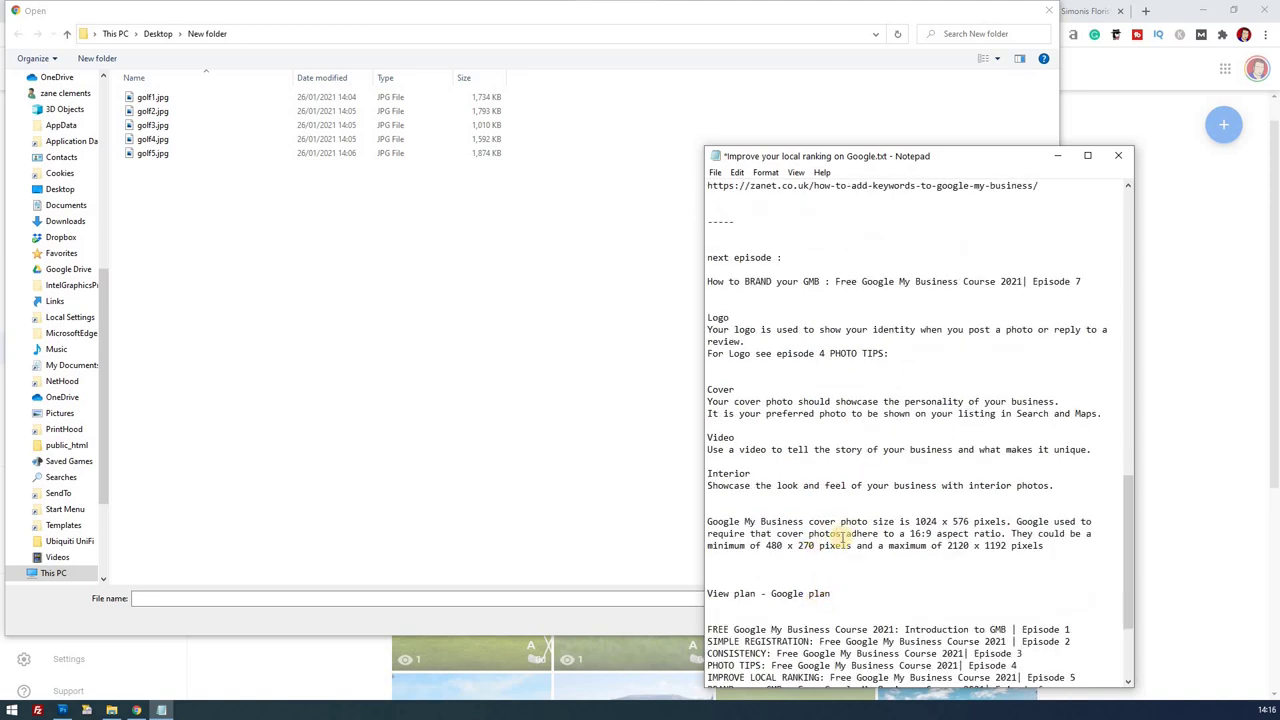
left_click_drag(916, 521, 947, 546)
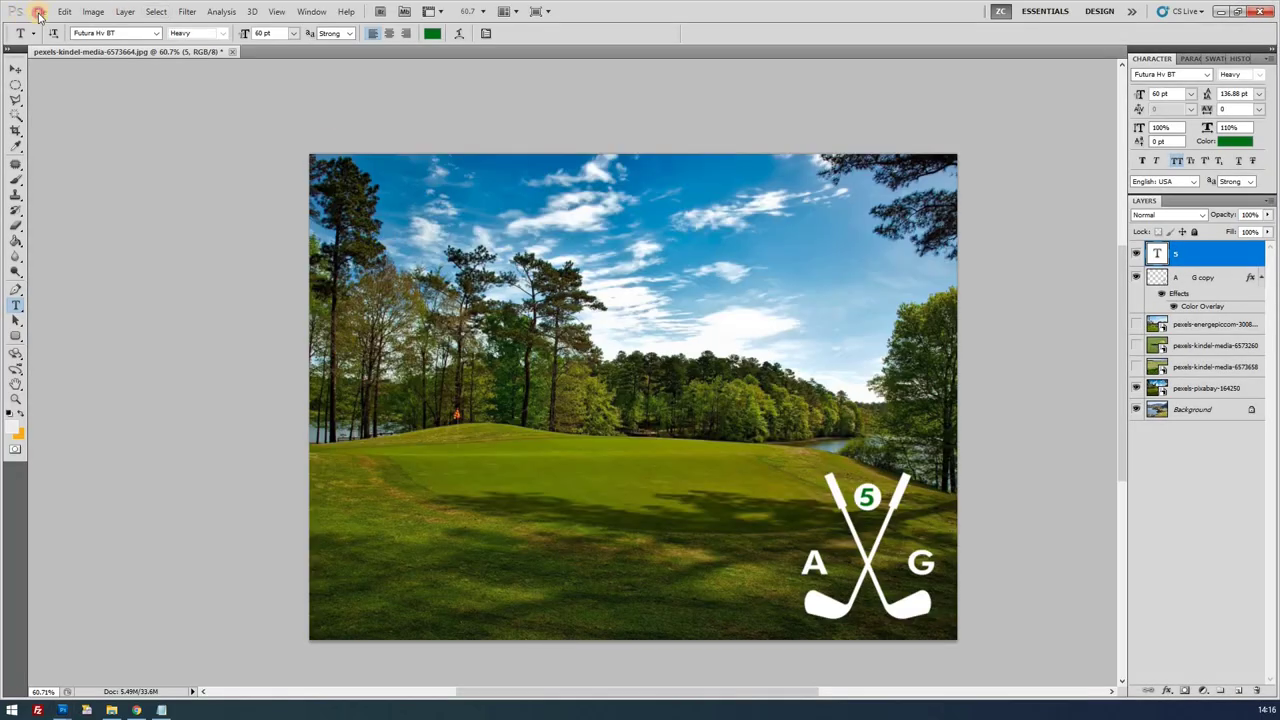
In Photoshop, create a blank transparent 2120 x 1192 pixel document, and return to the golf photo document.
left_click(40, 11)
left_click(55, 26)
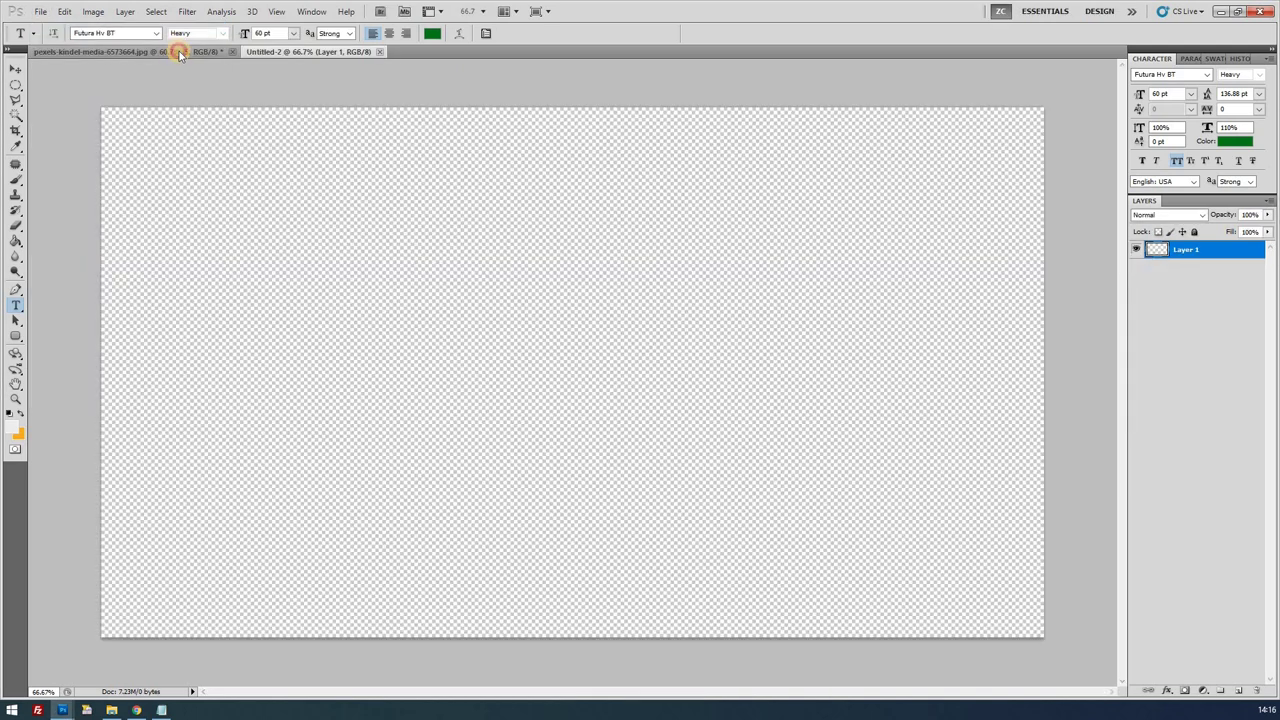
left_click(180, 53)
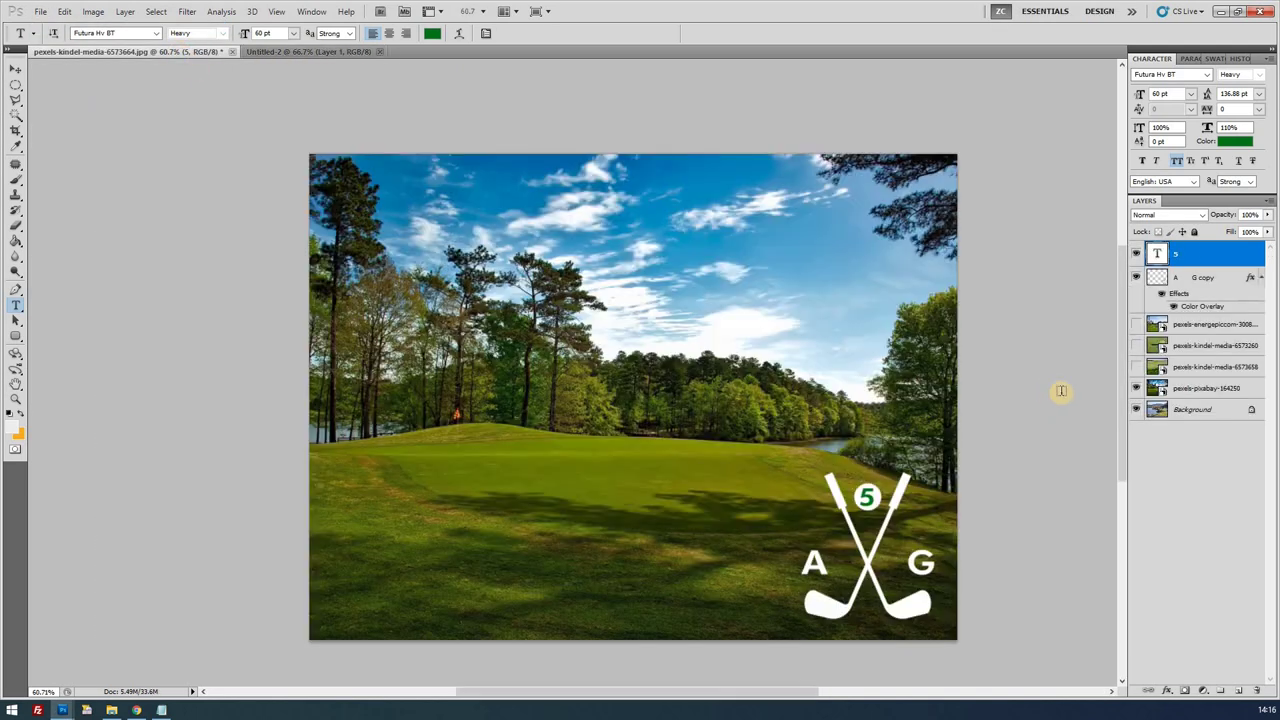
Hide the golf course photo and background layers, and show the photo of the golfer with the trolley.
left_click(1196, 388)
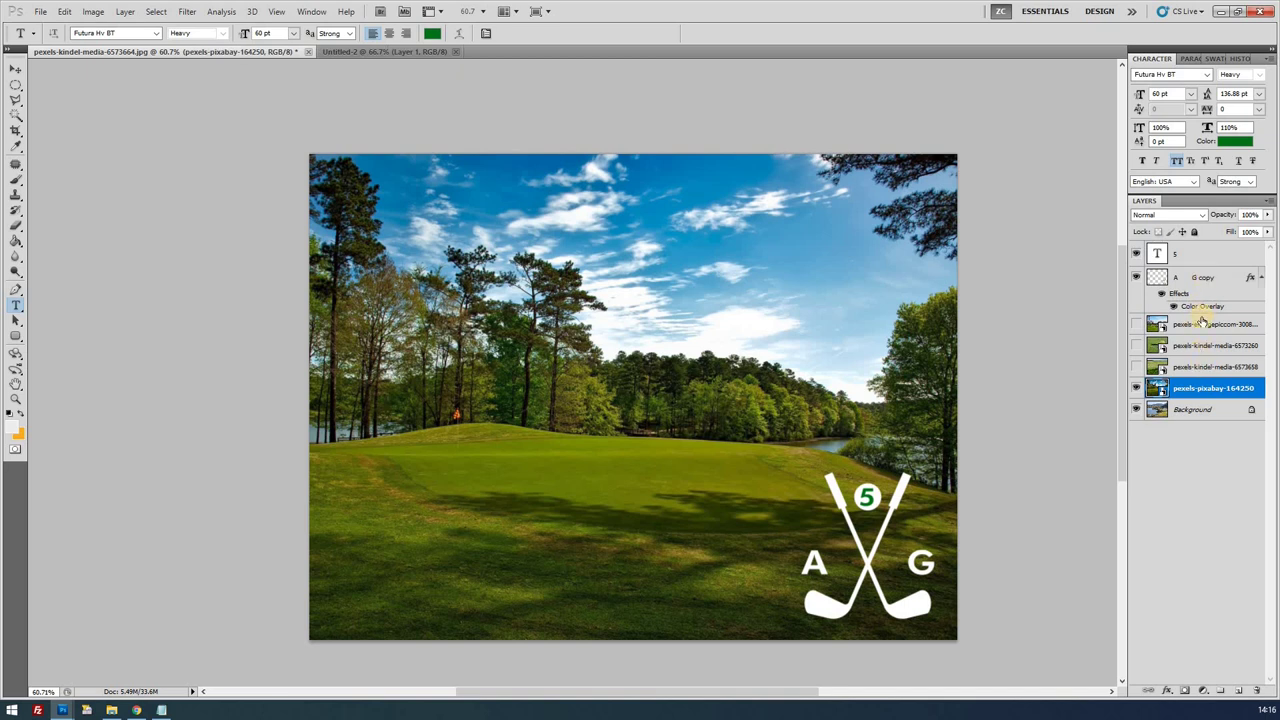
left_click(1200, 324)
left_click(1136, 388)
left_click(1136, 409)
left_click(1136, 324)
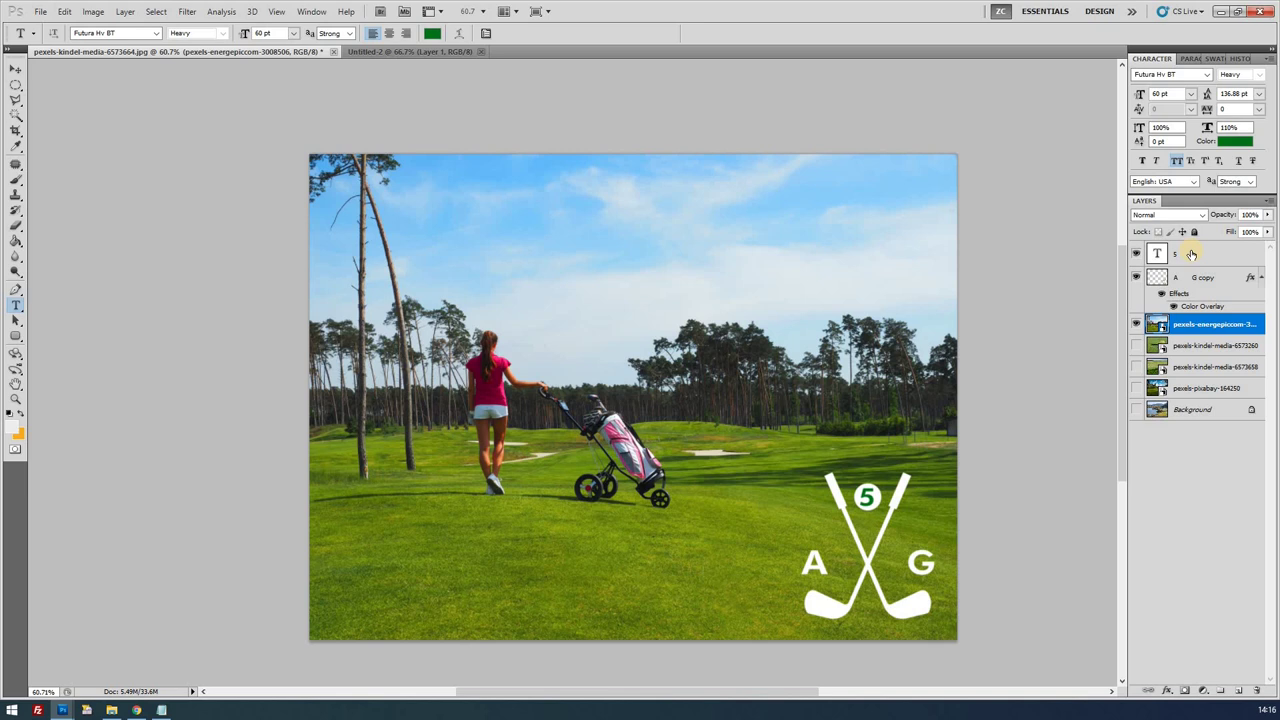
Copy the golfer photo, AG logo and number layers into the blank document, and delete the number 5 from the logo's ball.
left_click(1191, 254, "shift")
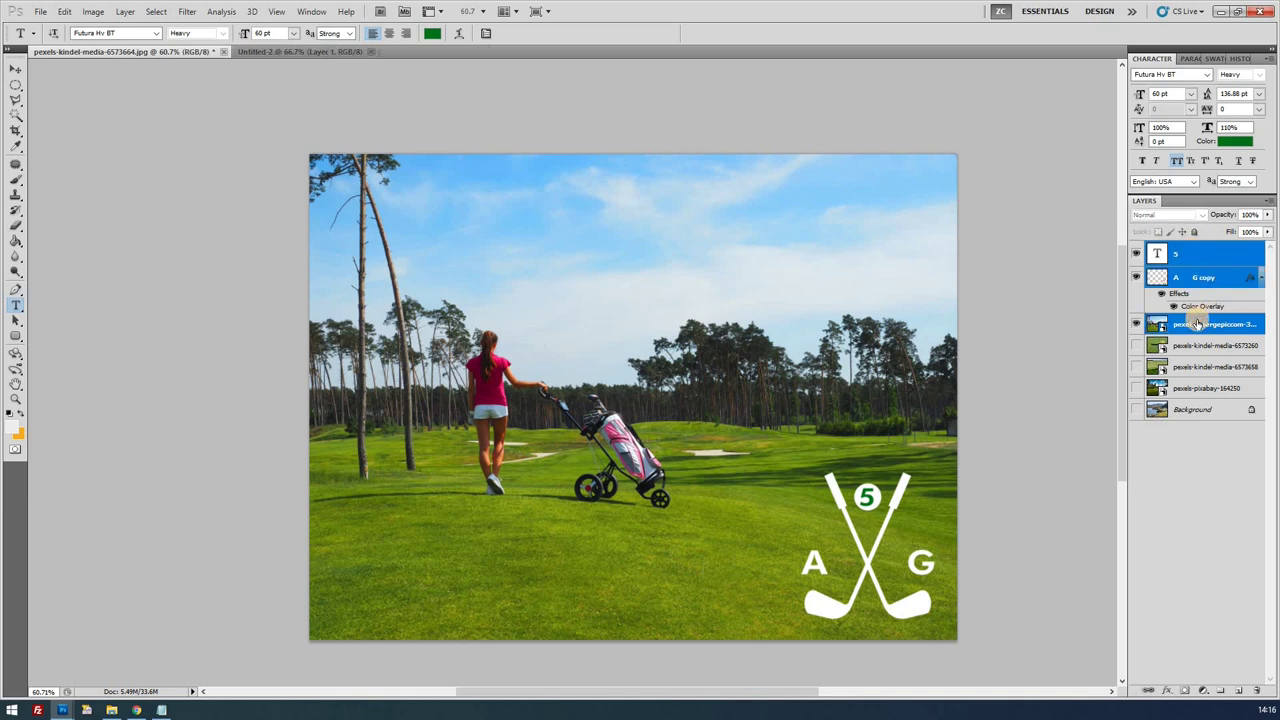
left_click_drag(1200, 290, 246, 372)
left_click(947, 480)
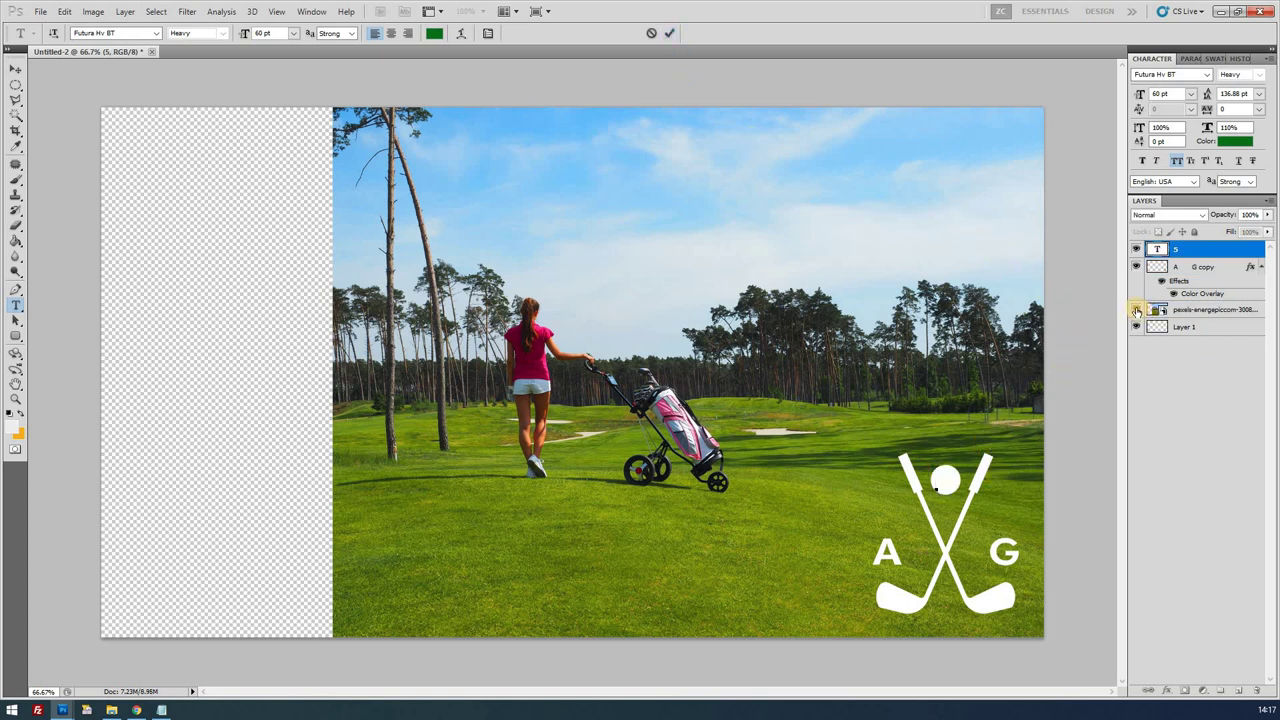
left_click(1190, 313)
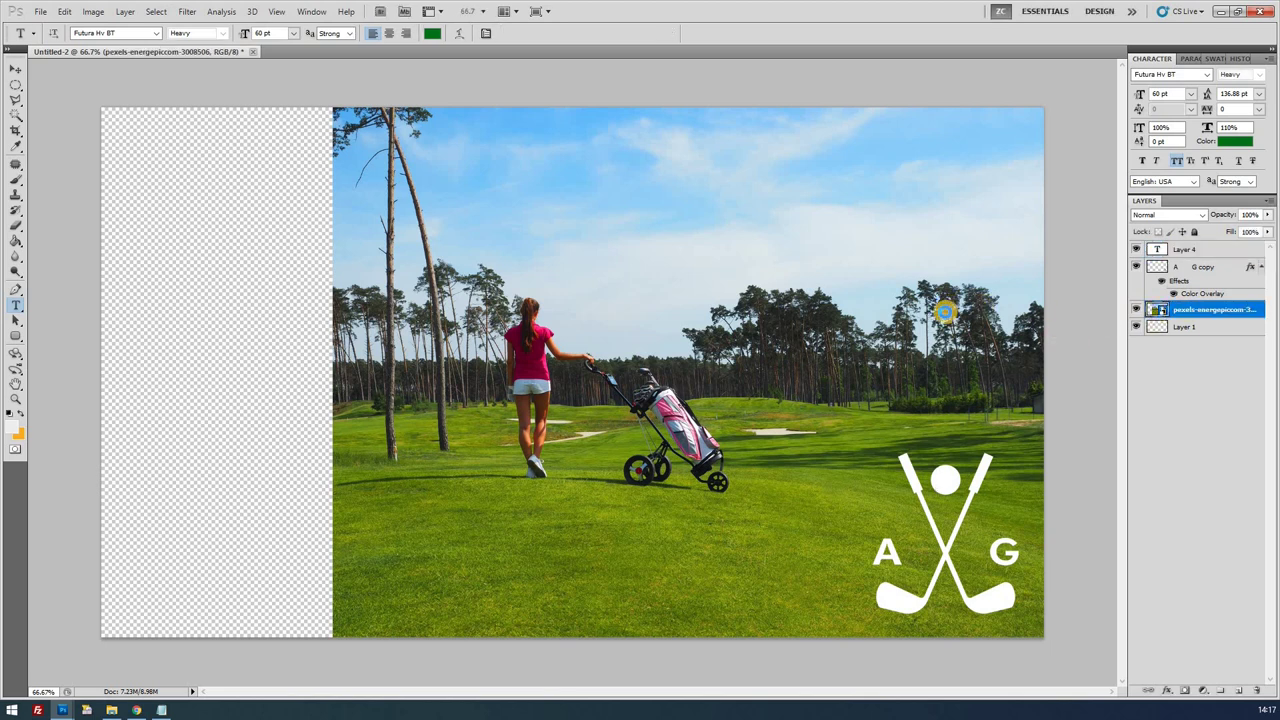
Flip the golfer photo horizontally and scale it to about 46.1% to fill the canvas, and shift it down.
key("ctrl+t")
left_click_drag(1043, 104, 335, 103)
left_click_drag(175, 20, 100, 12)
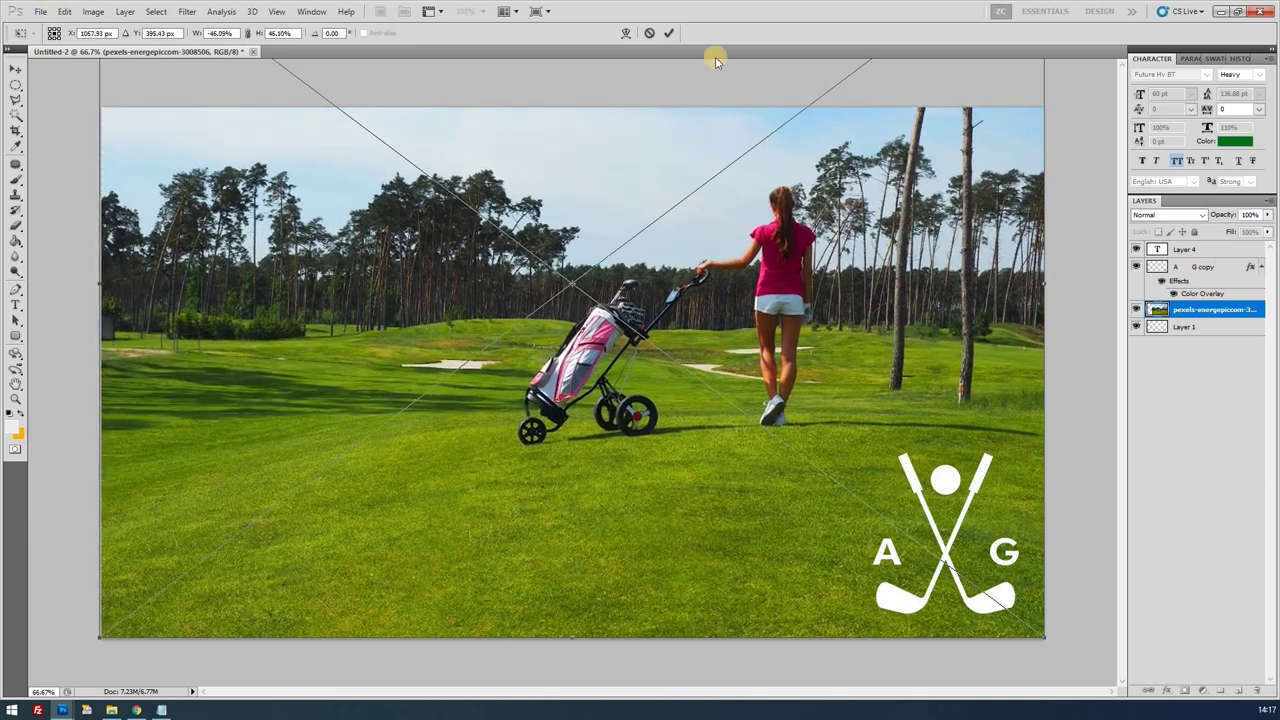
left_click(670, 33)
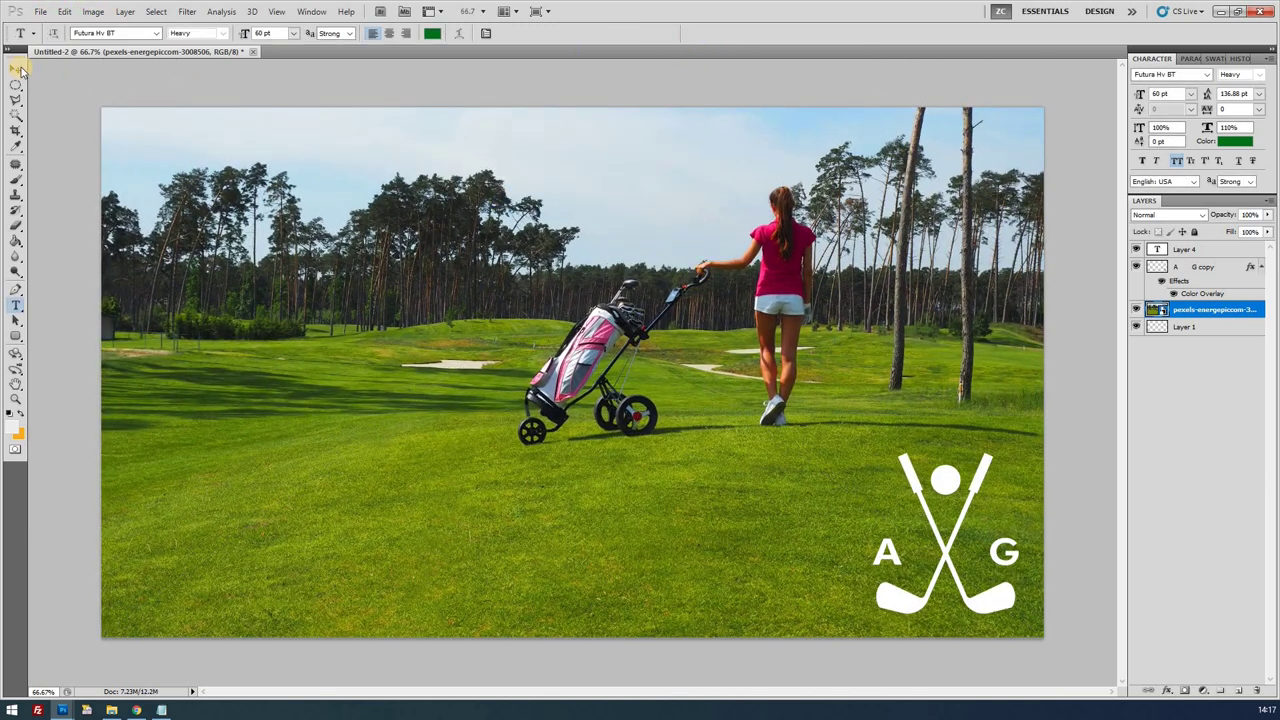
key("v")
left_click_drag(669, 286, 688, 310)
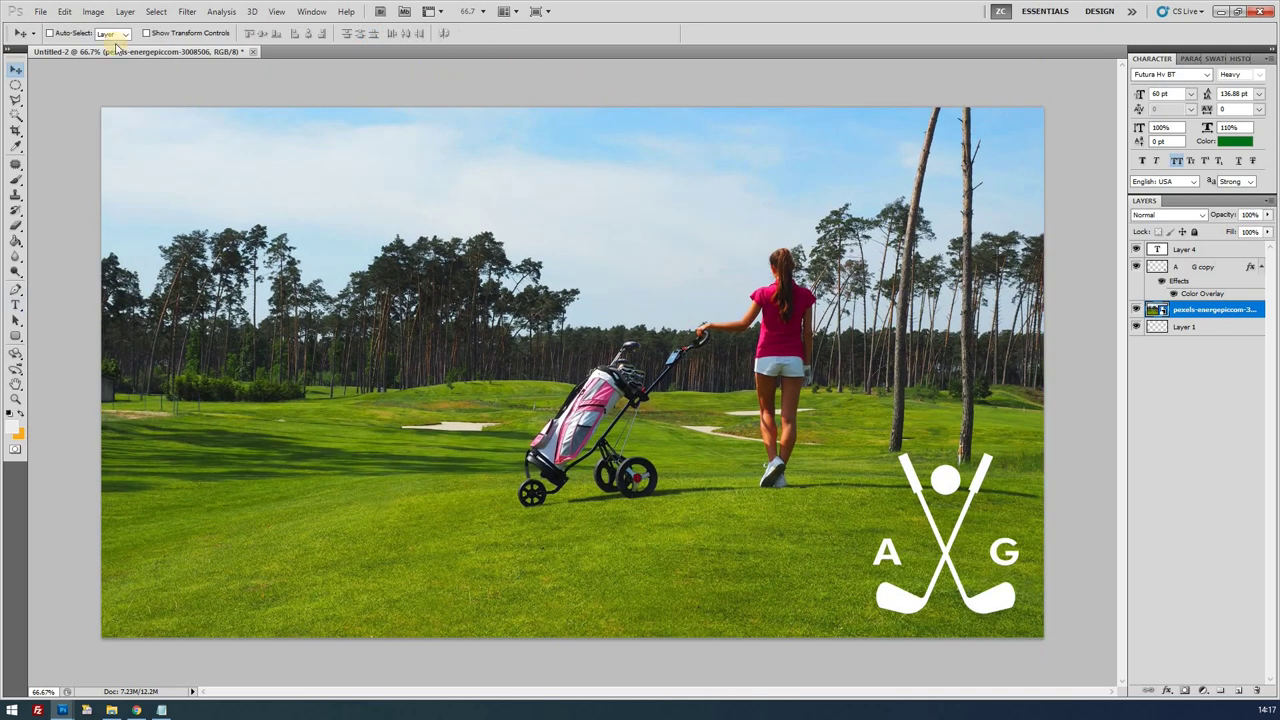
Save the image for the web as cover-1.jpg, and set it as the business profile's cover photo in Chrome.
left_click(42, 12)
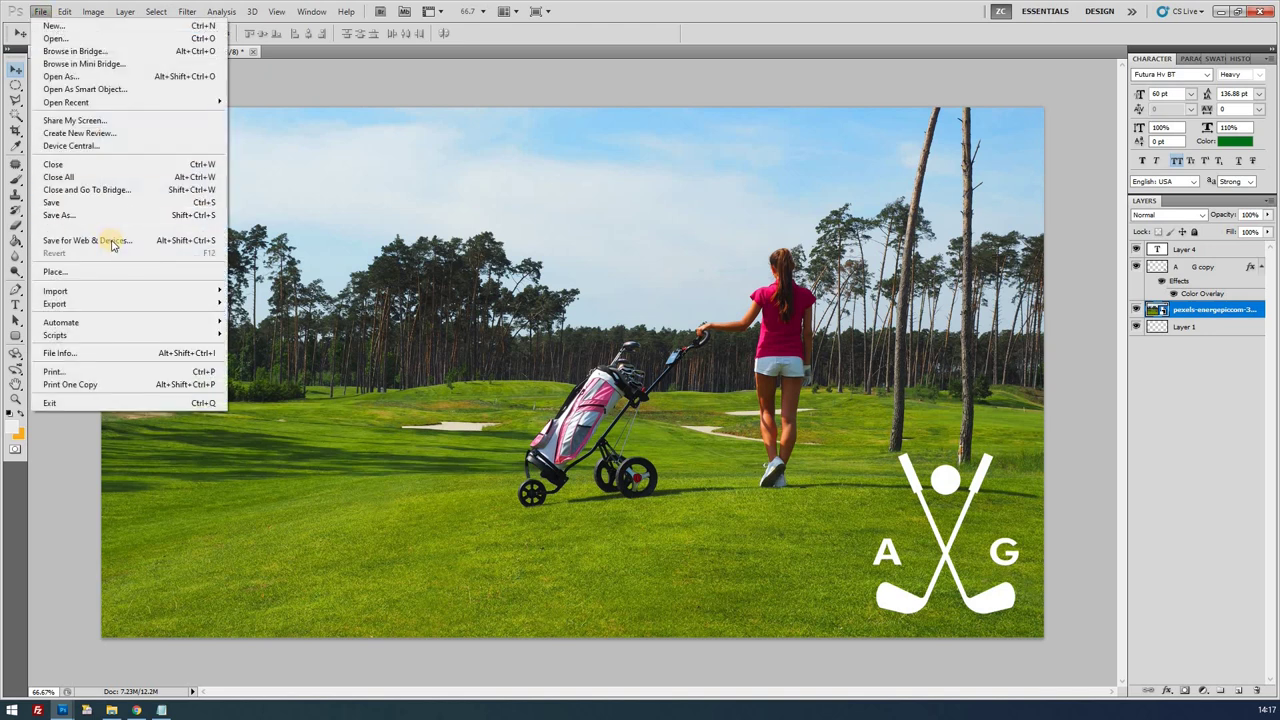
left_click(110, 240)
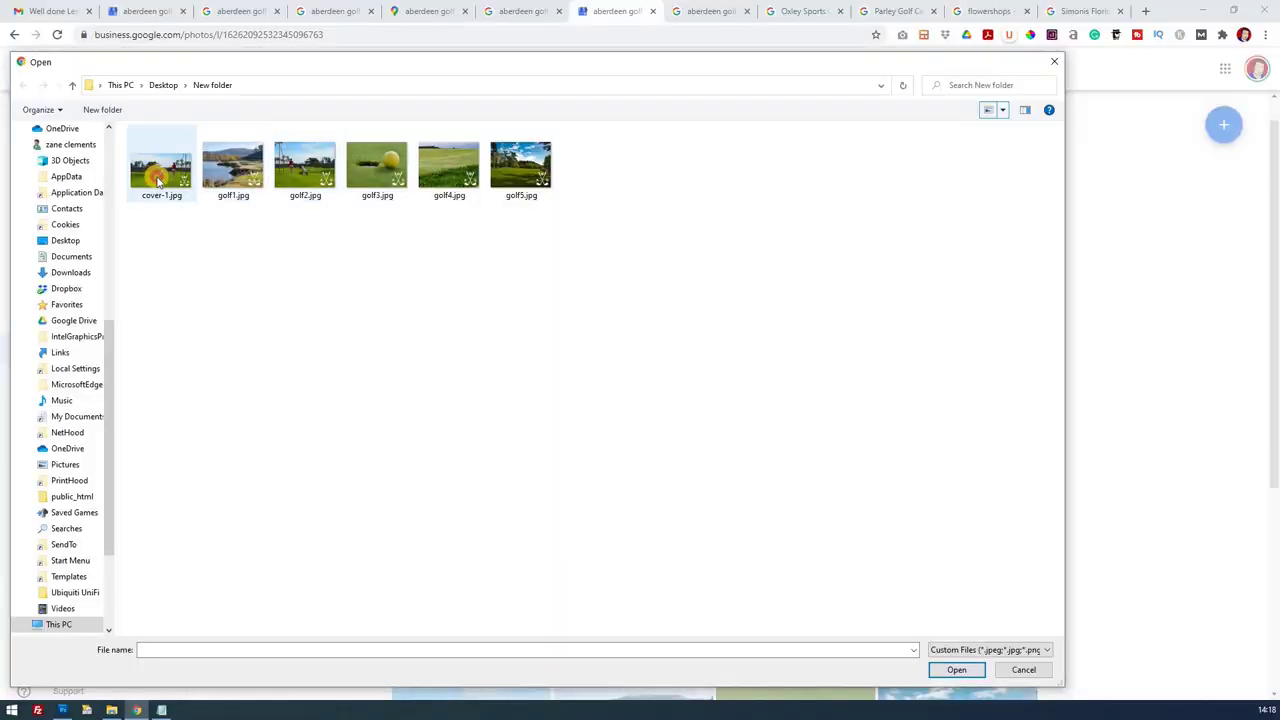
left_click(158, 172)
left_click(957, 668)
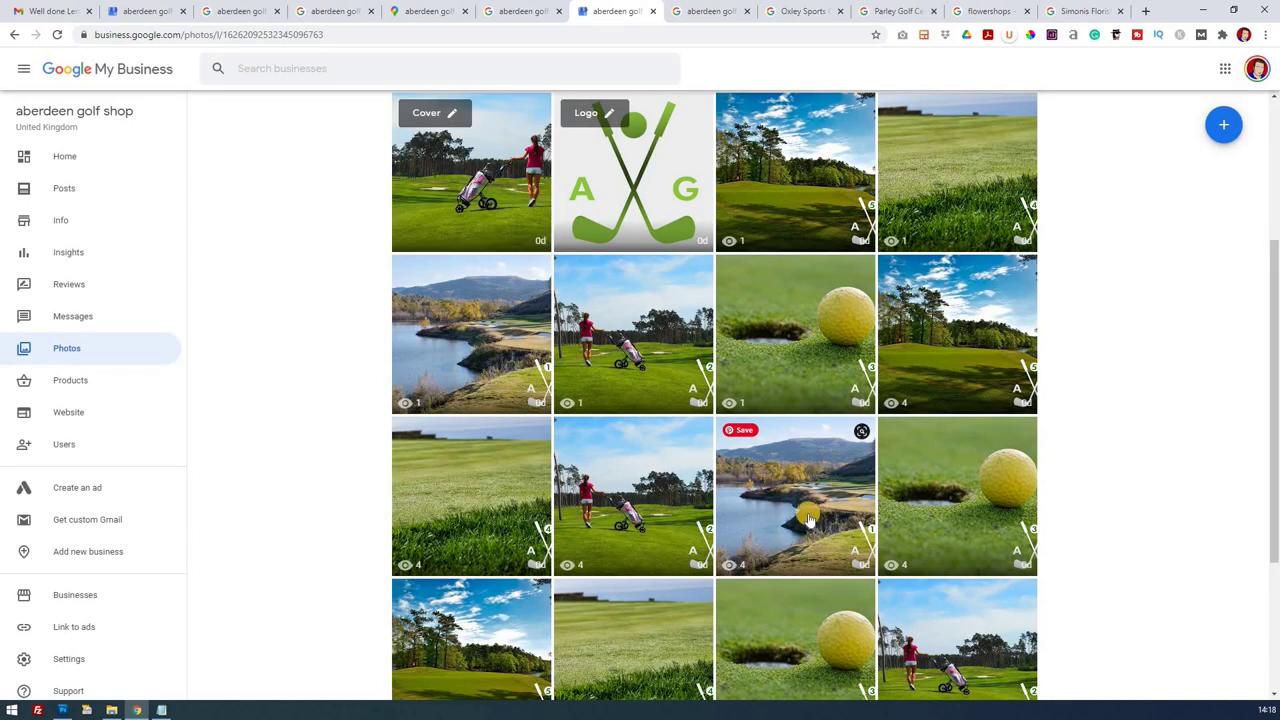
Review the cover and logo on the Photos page, and switch to the aberdeen golf shop search results.
scroll(468, 280, "up", 2)
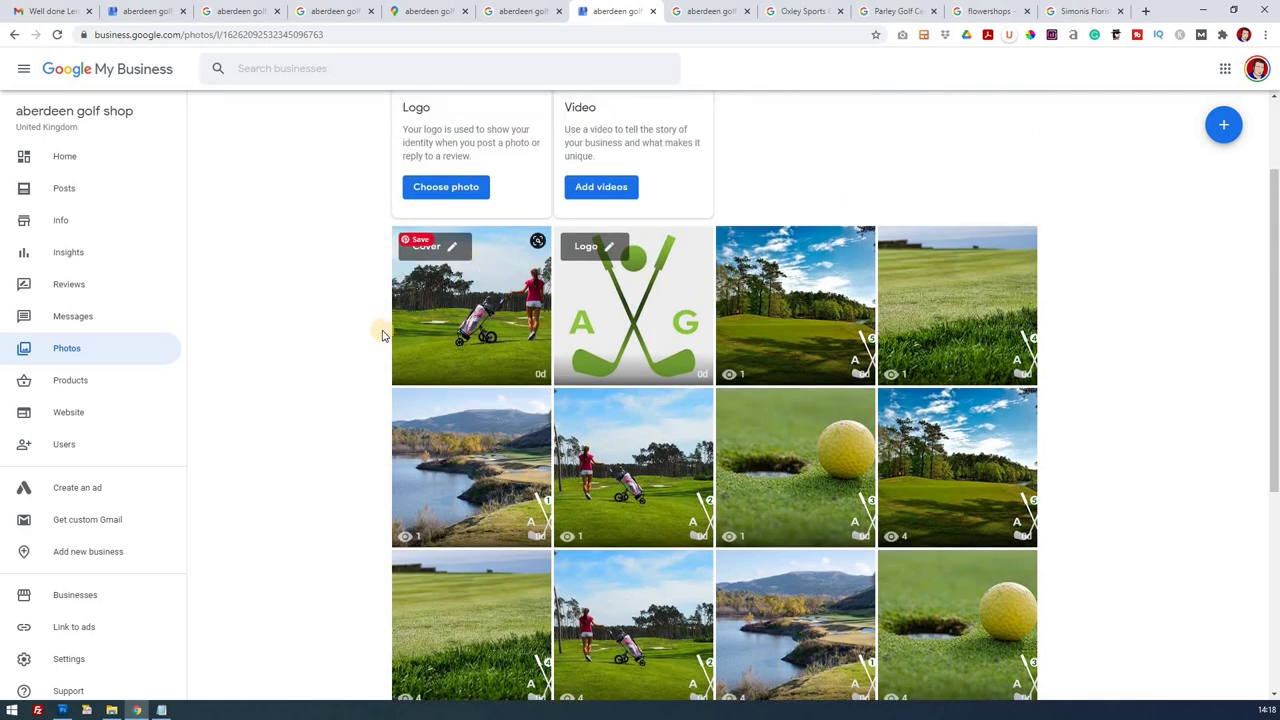
scroll(400, 310, "up", 2)
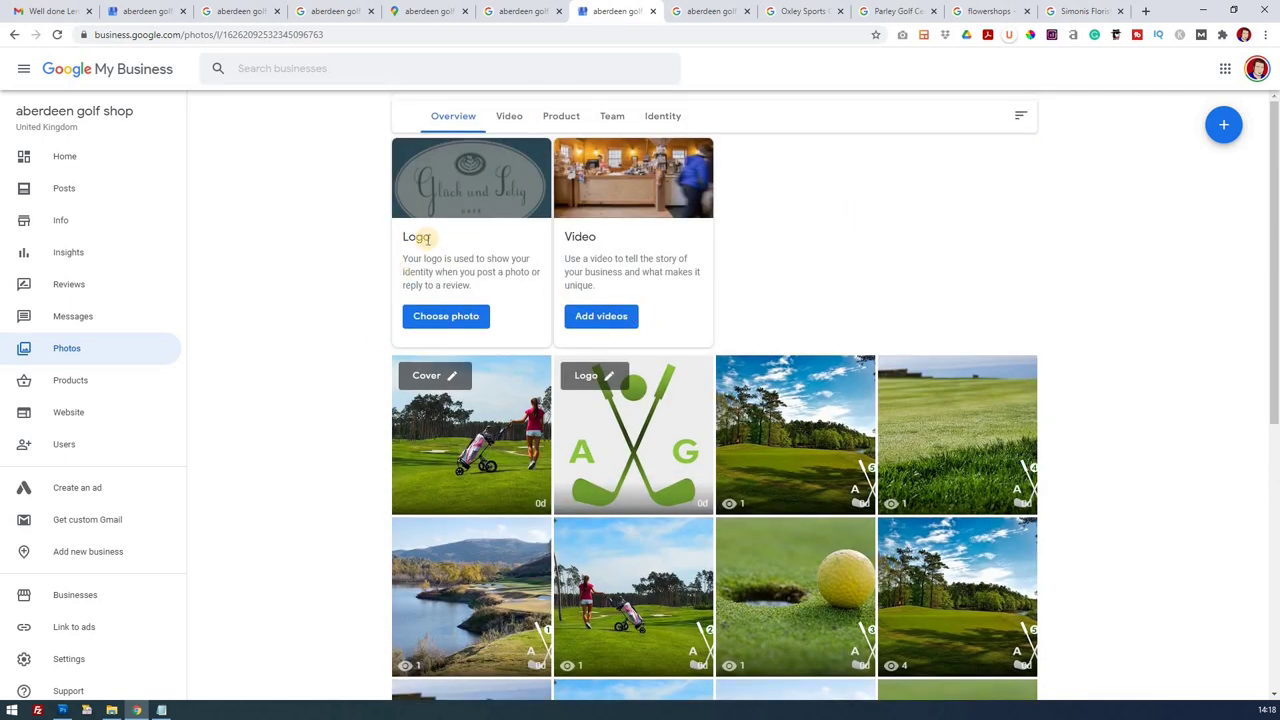
left_click(697, 14)
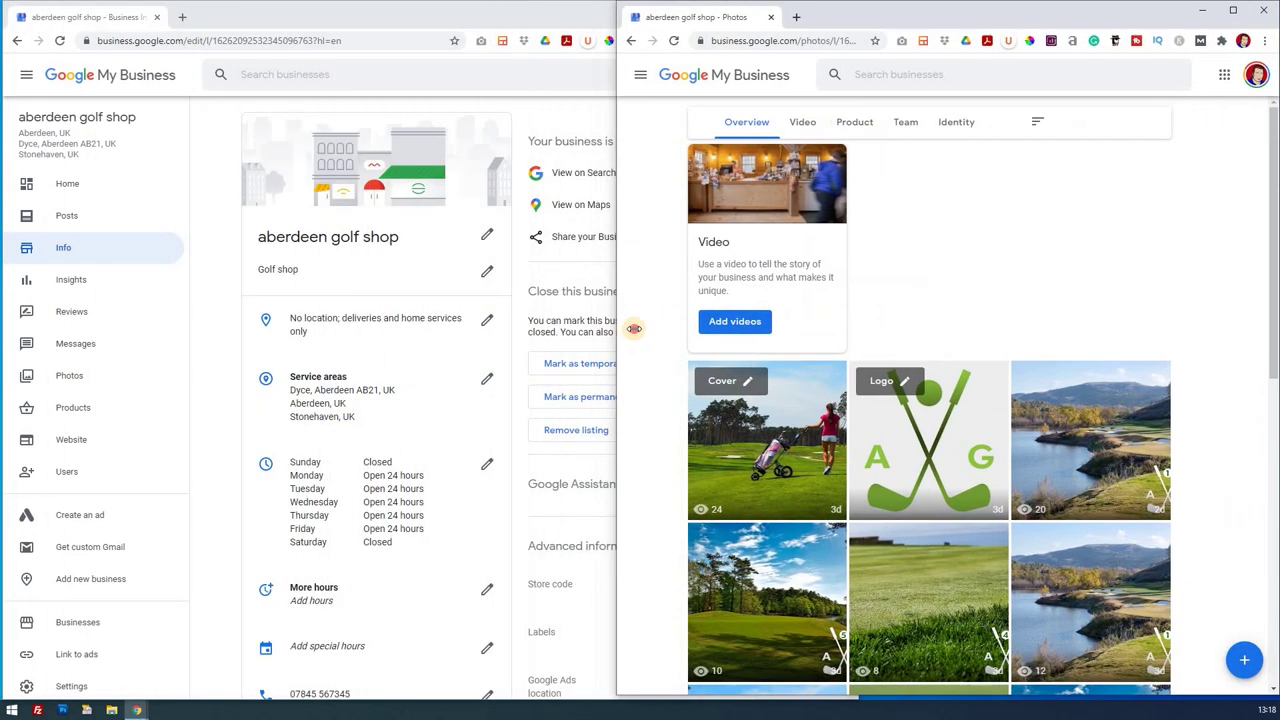
Open the aberdeen golf shop listing's View on Search and View on Maps links in new tabs, and switch to the Search tab.
left_click_drag(634, 328, 650, 330)
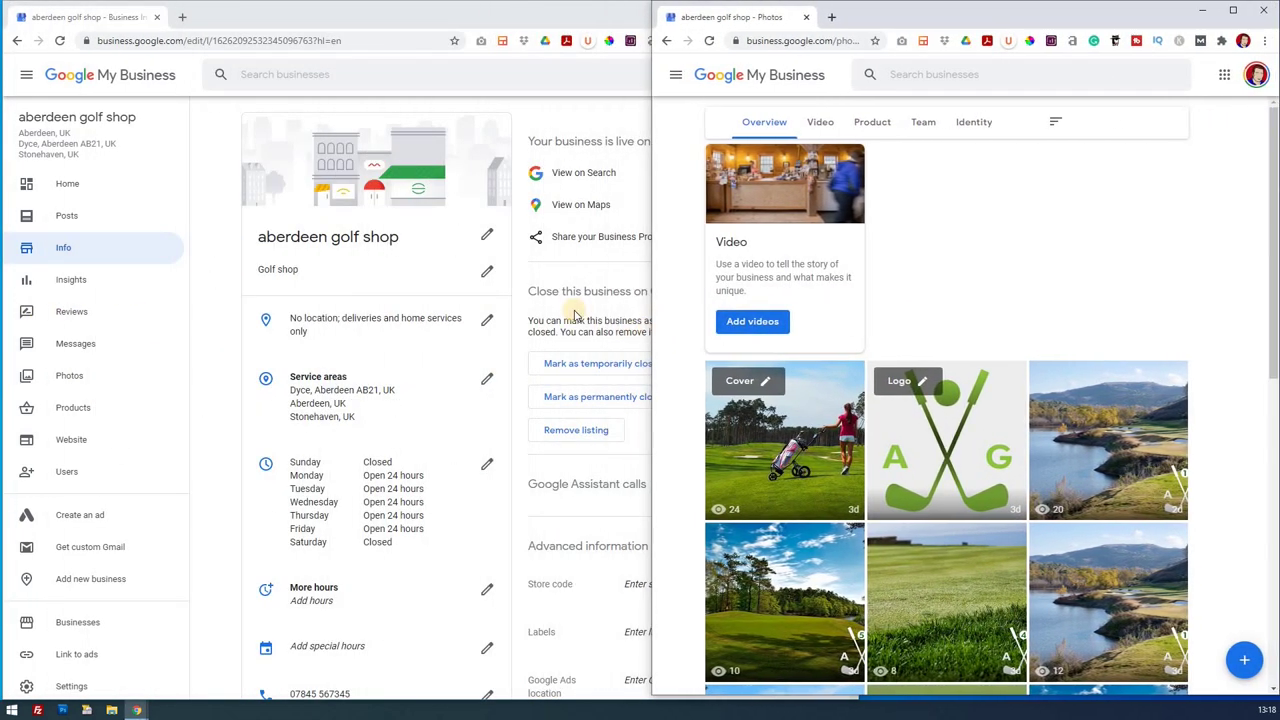
left_click(533, 200)
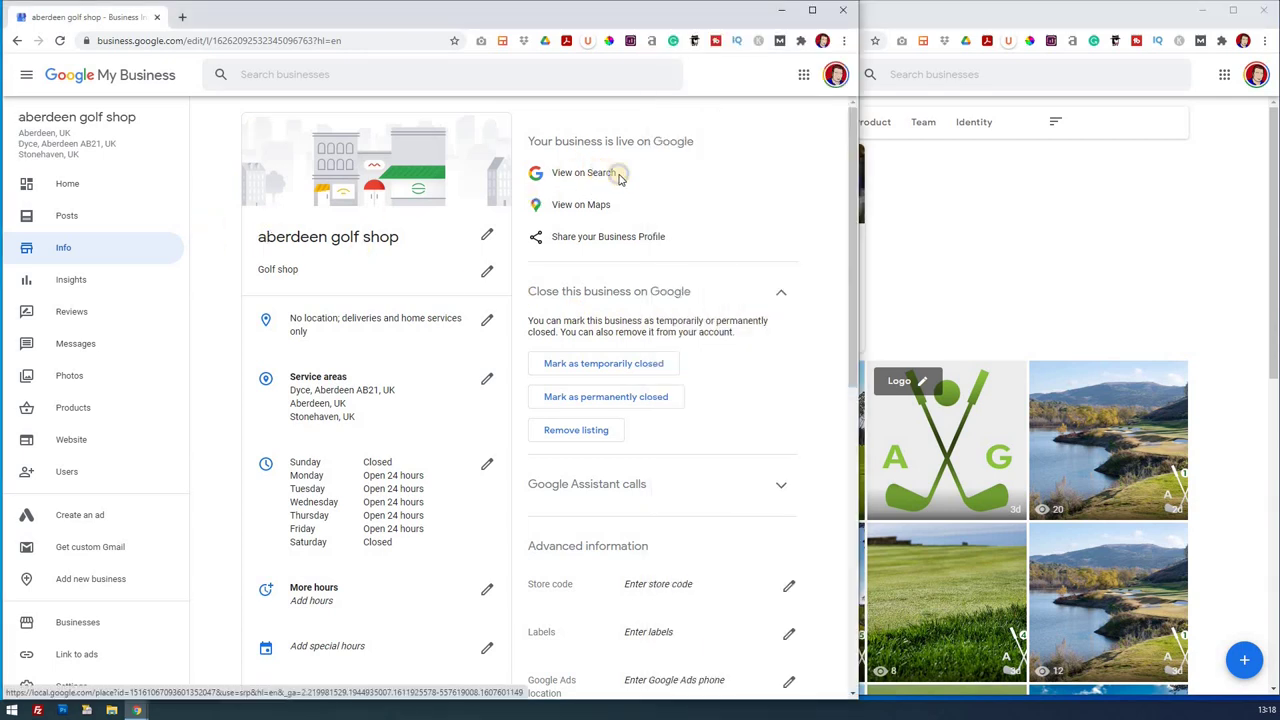
right_click(612, 172)
left_click(640, 177)
right_click(592, 205)
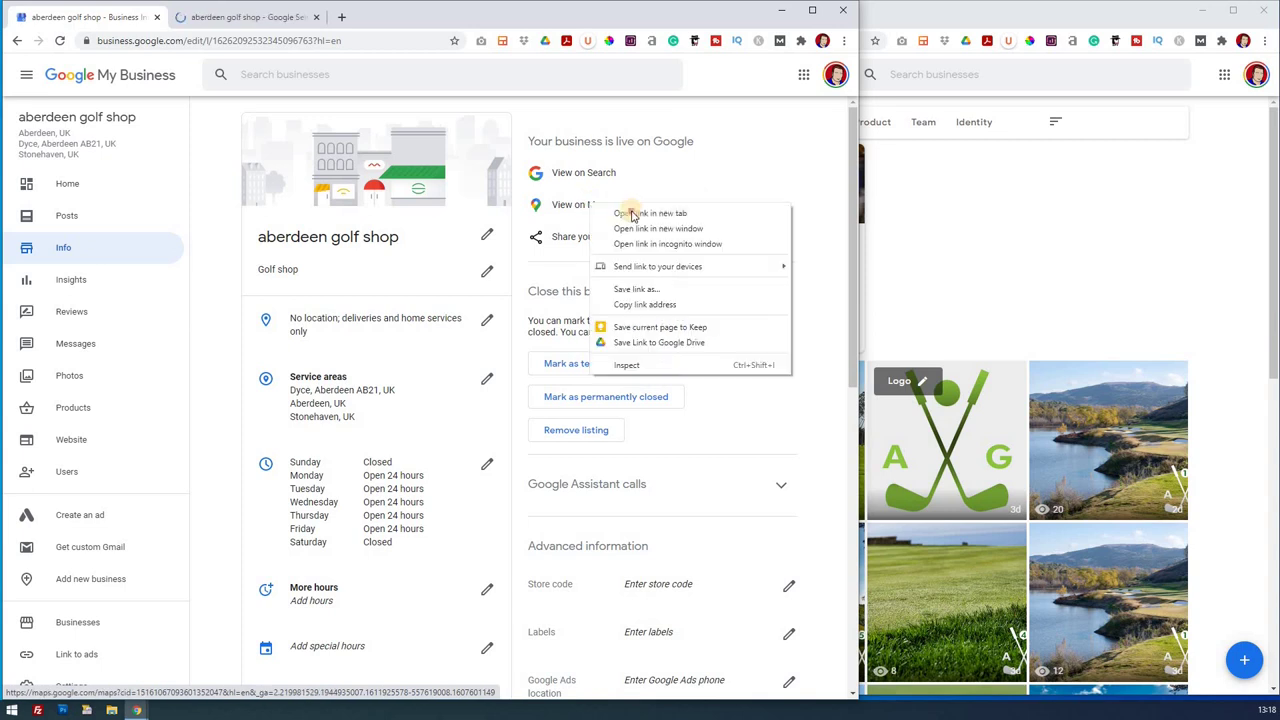
left_click(625, 211)
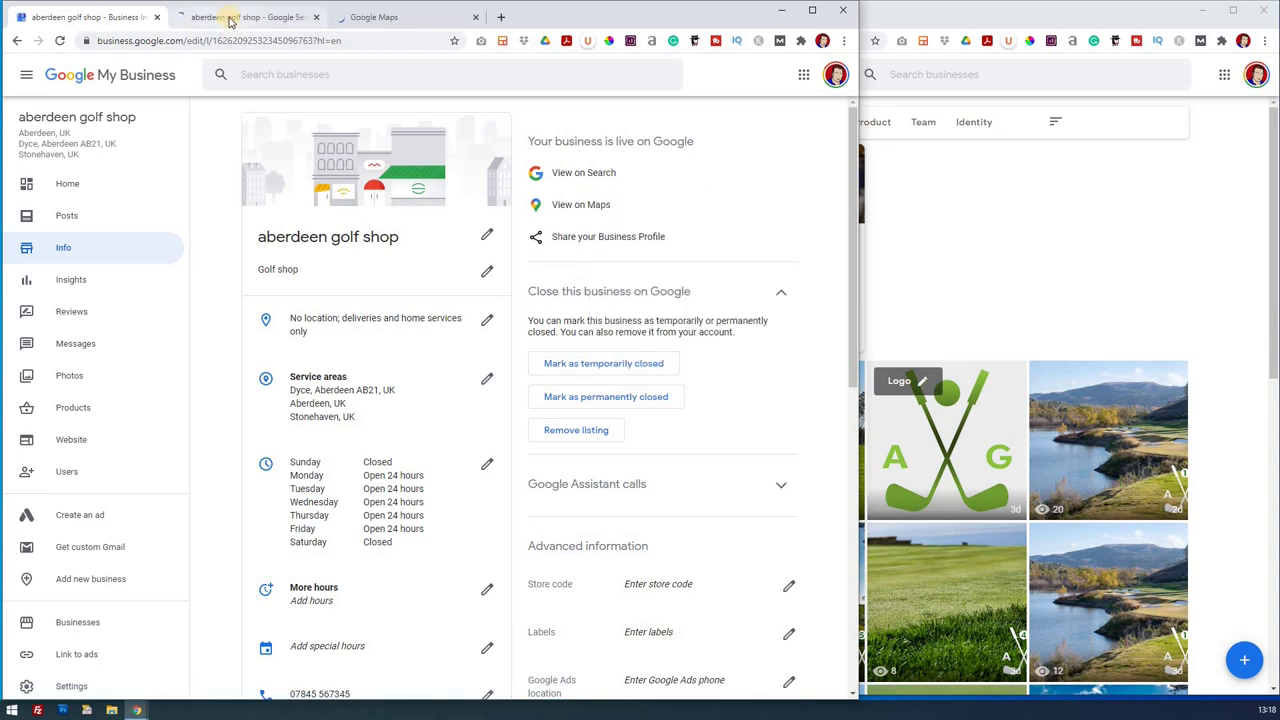
left_click(229, 21)
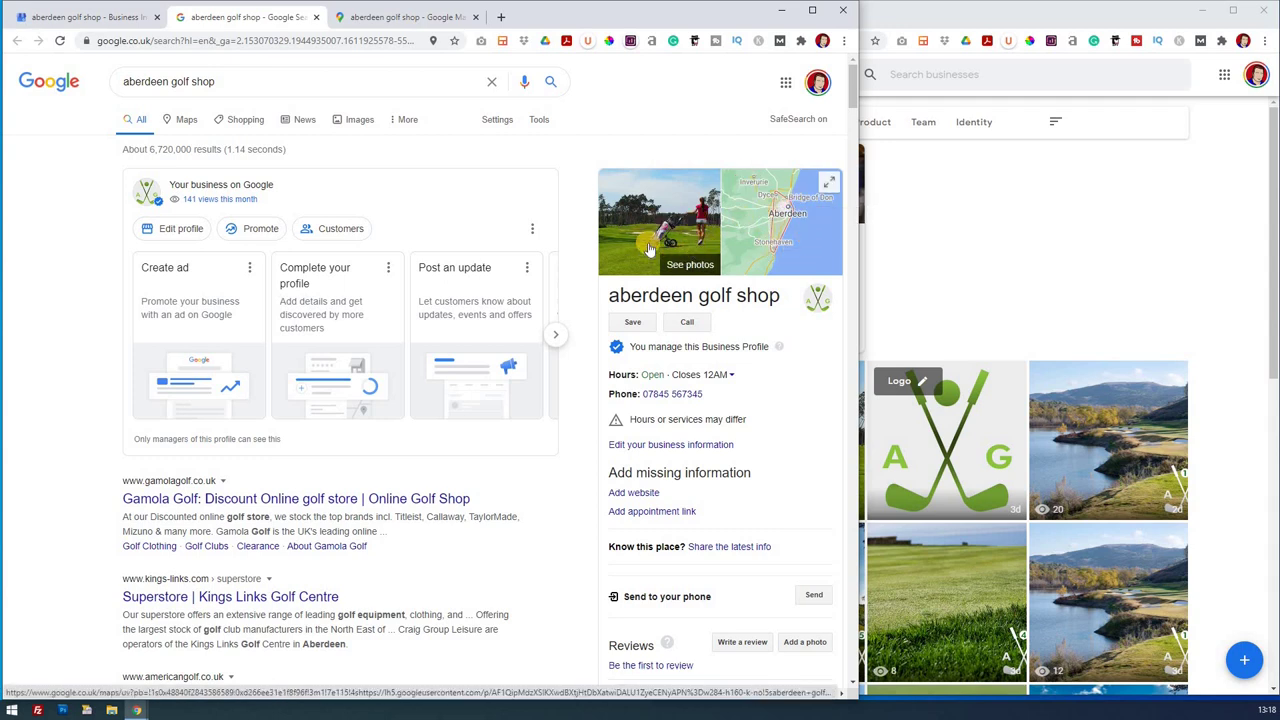
Compare the cover photo in the search listing with the one on the Photos page, opening and closing the Set cover dialog without changes.
left_click(1017, 228)
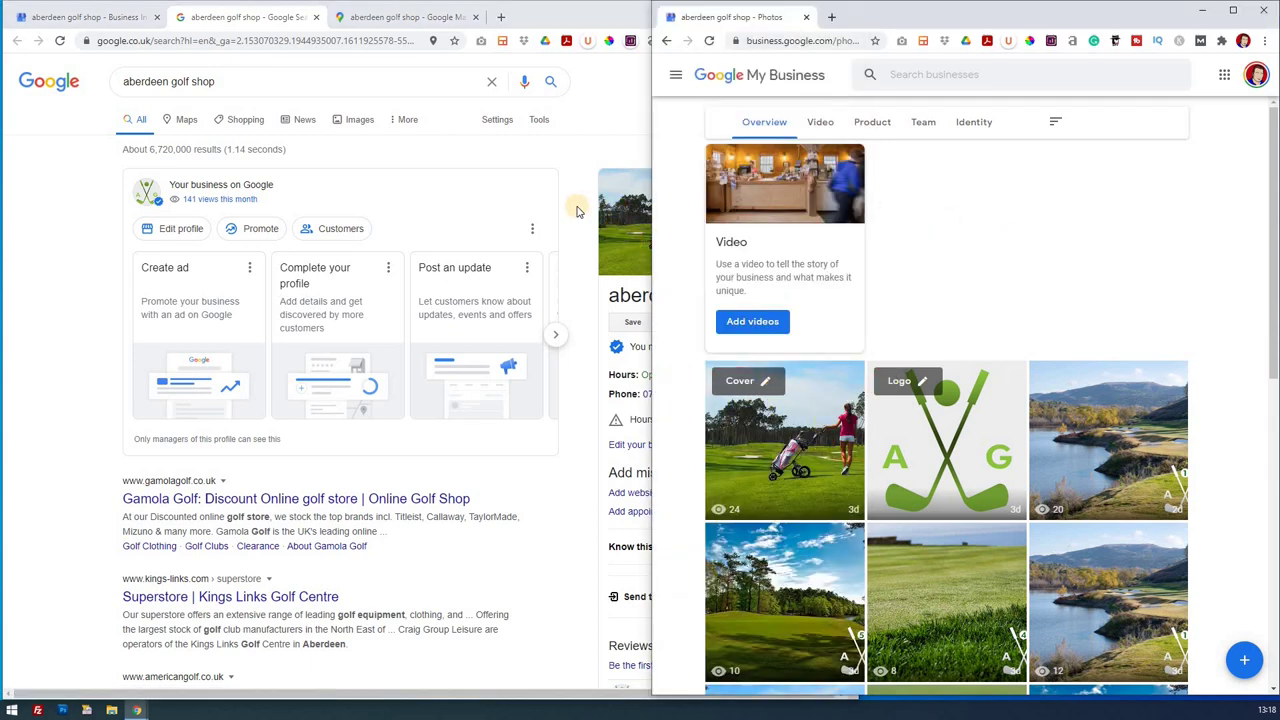
left_click(673, 215)
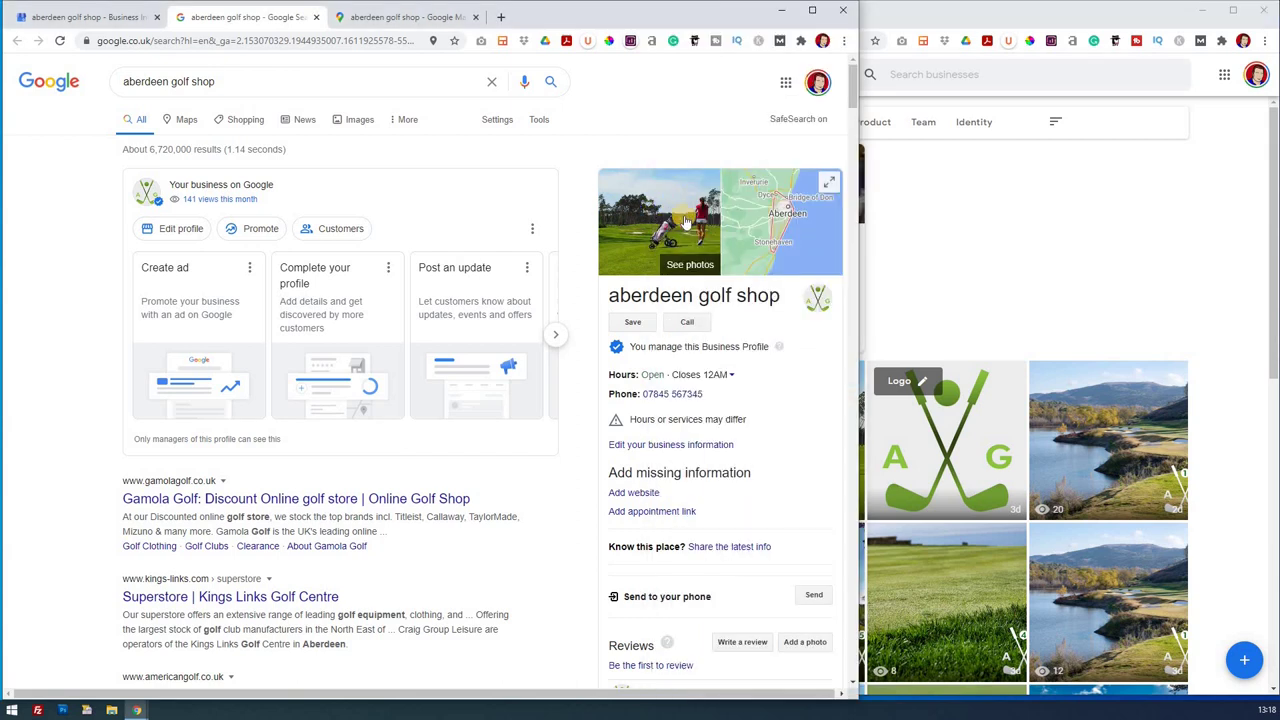
left_click(922, 257)
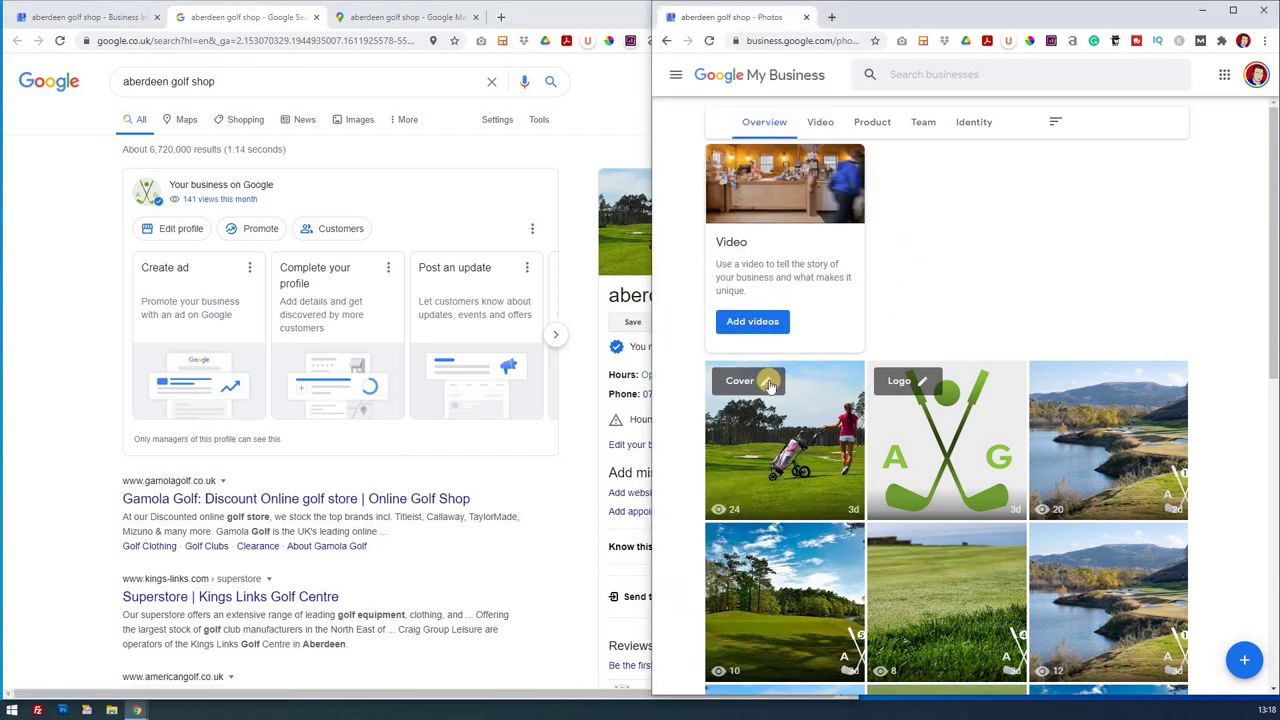
left_click(764, 382)
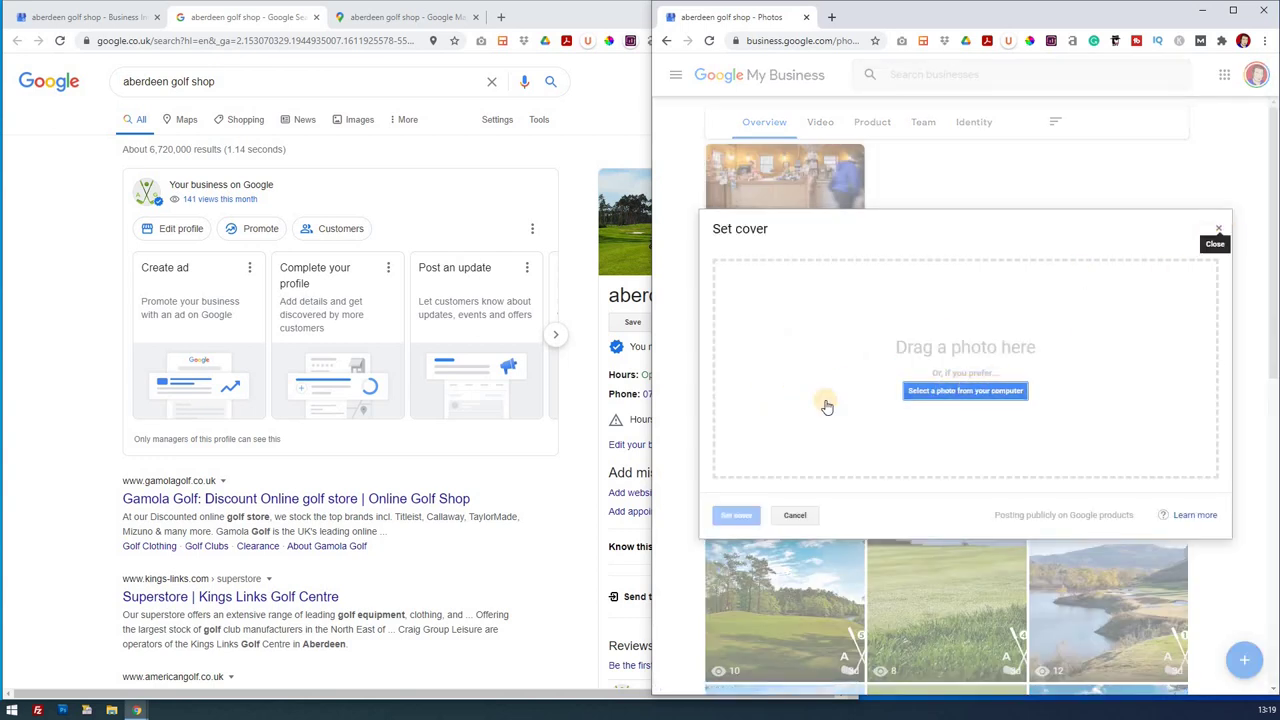
left_click(1221, 232)
key("alt+Tab")
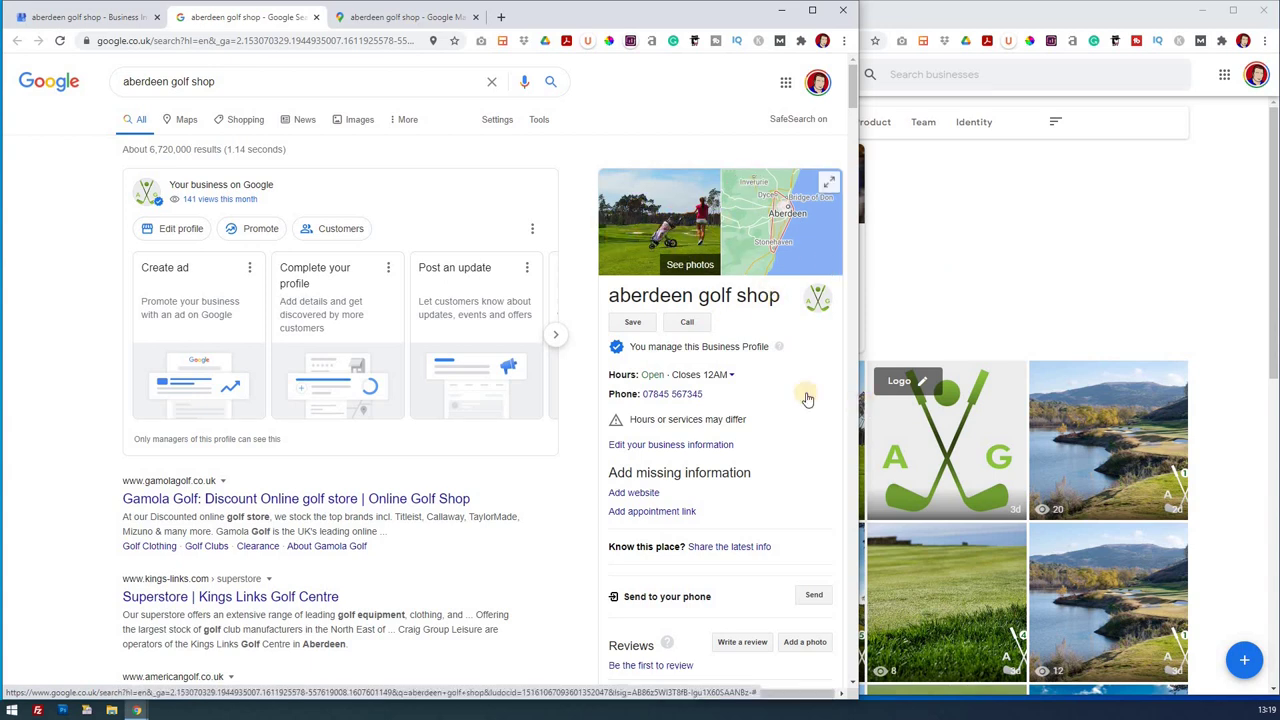
left_click(903, 400)
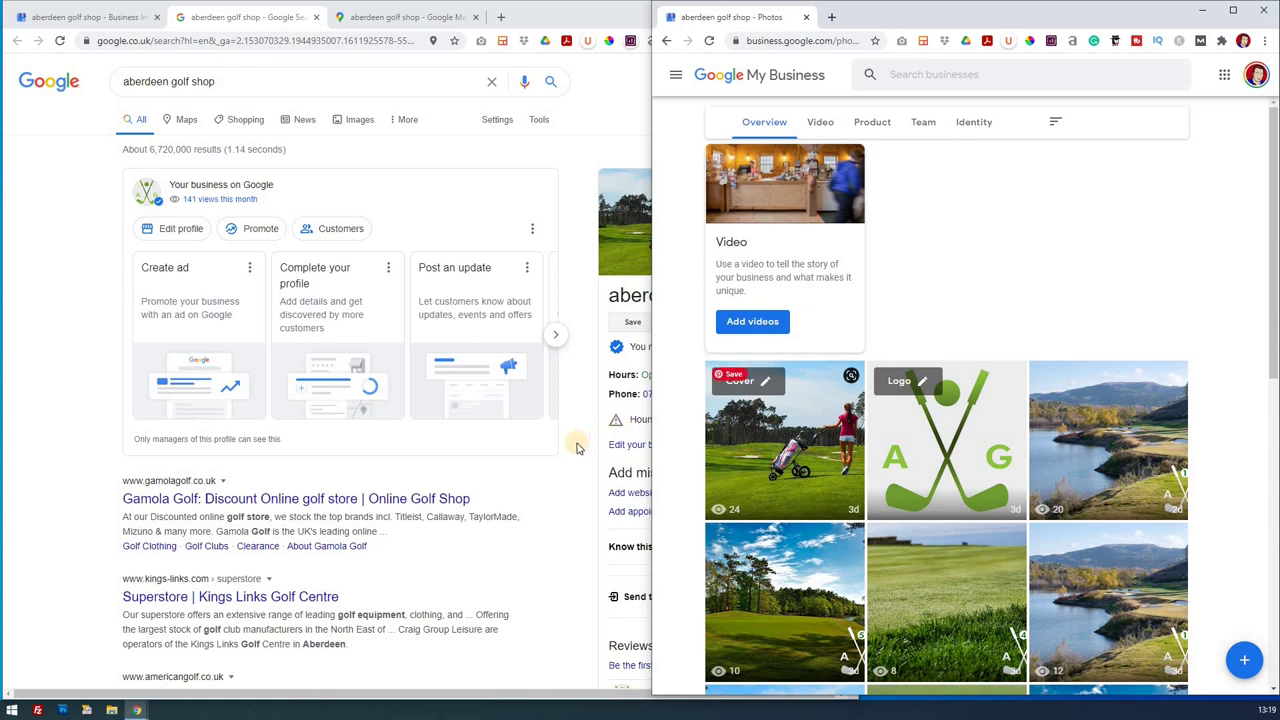
left_click(640, 440)
Widen the search results window, and view the golf course photo from the business panel's updates at full size and close it.
scroll(672, 440, "down", 4)
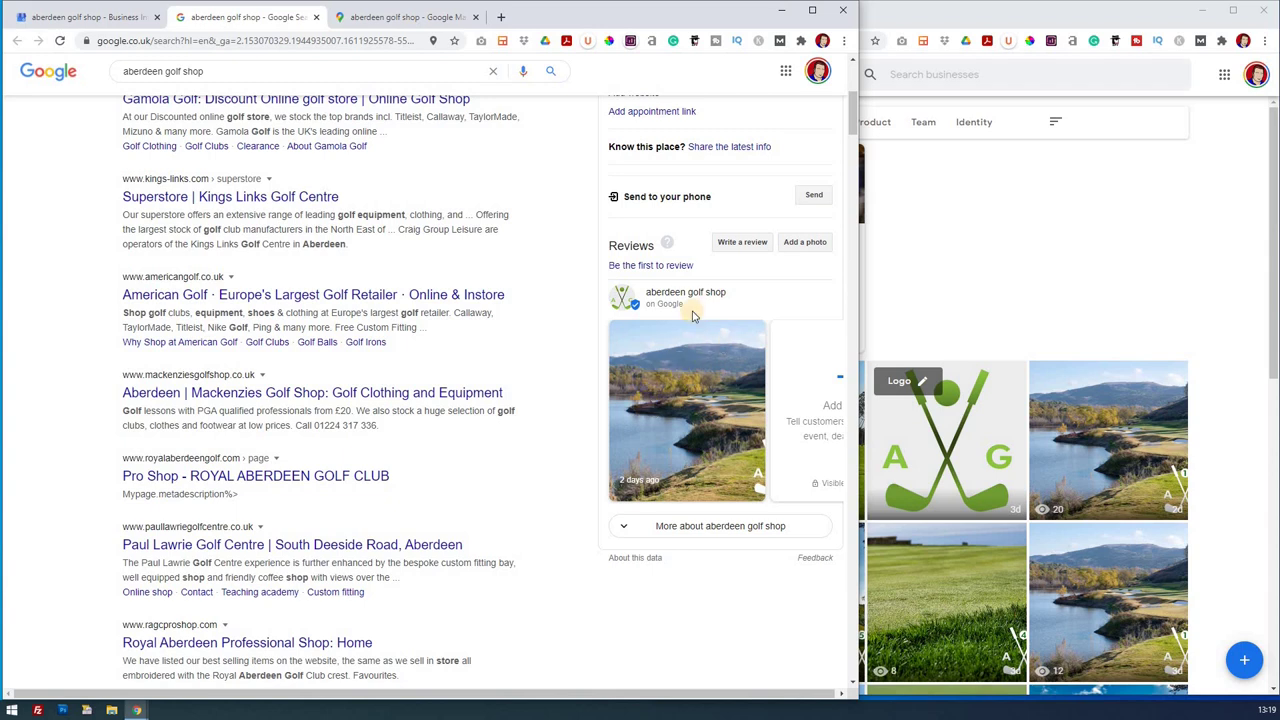
left_click_drag(858, 368, 1034, 362)
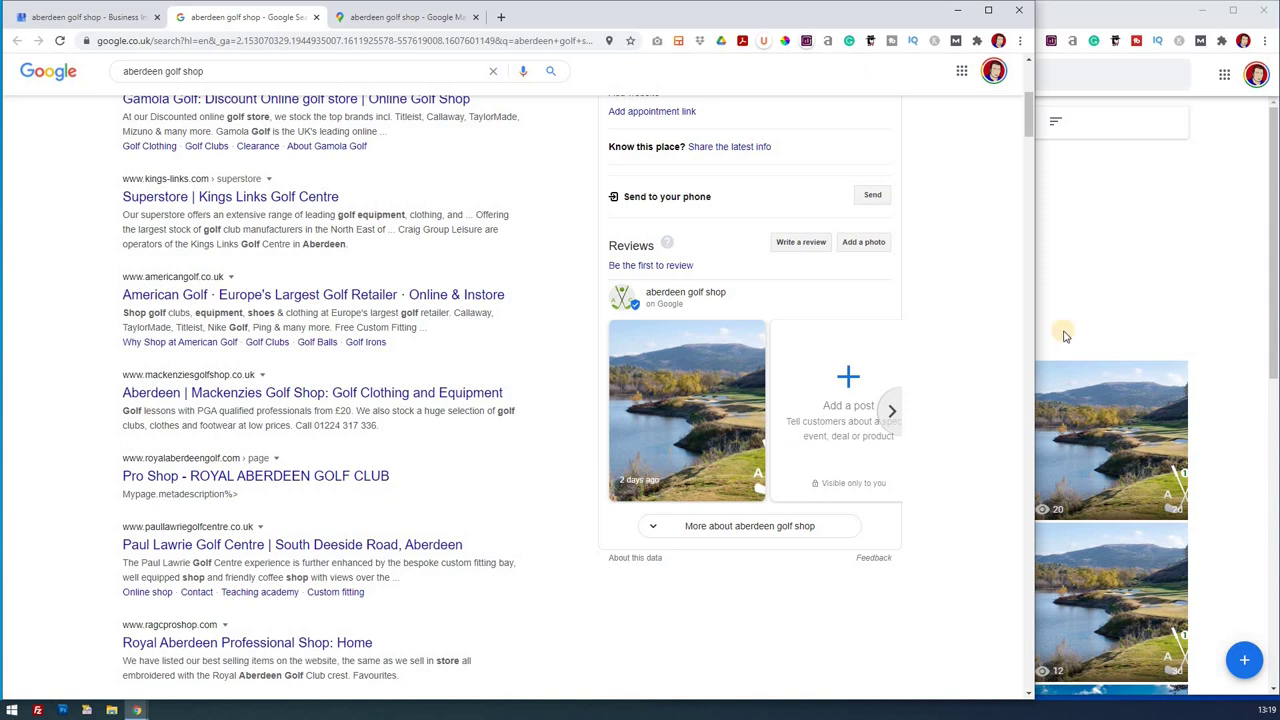
left_click(1130, 277)
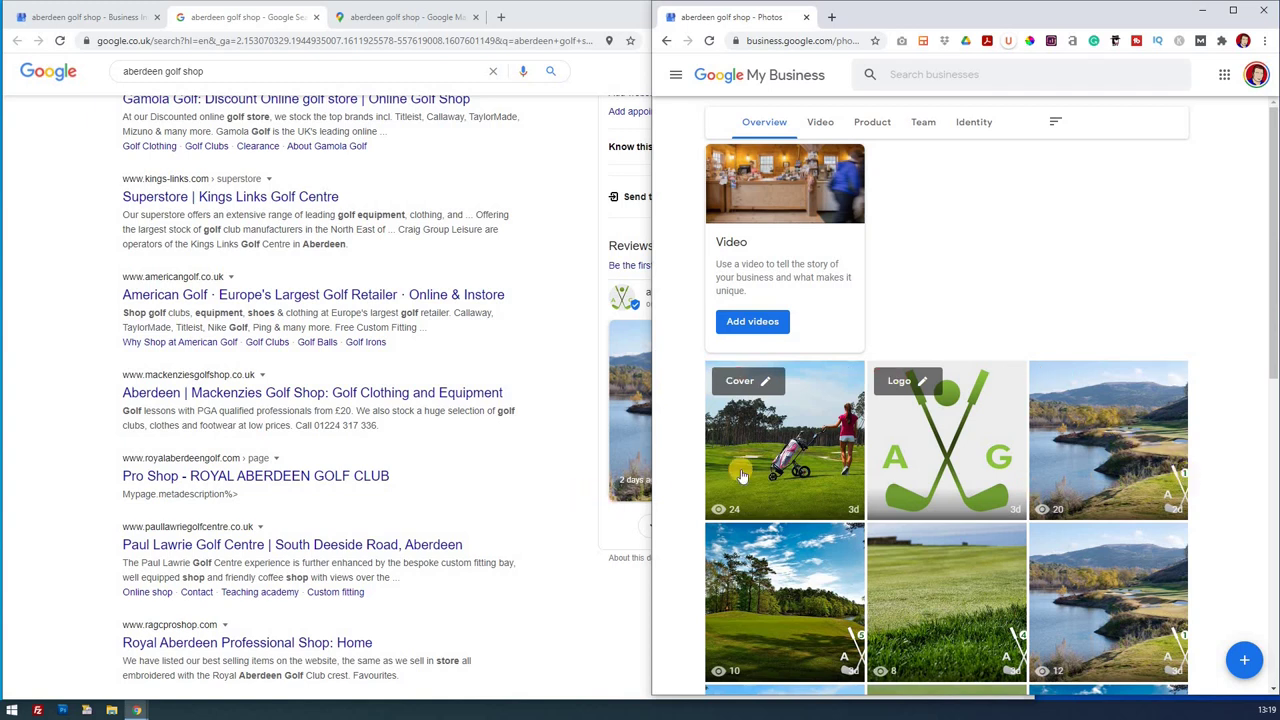
left_click(596, 494)
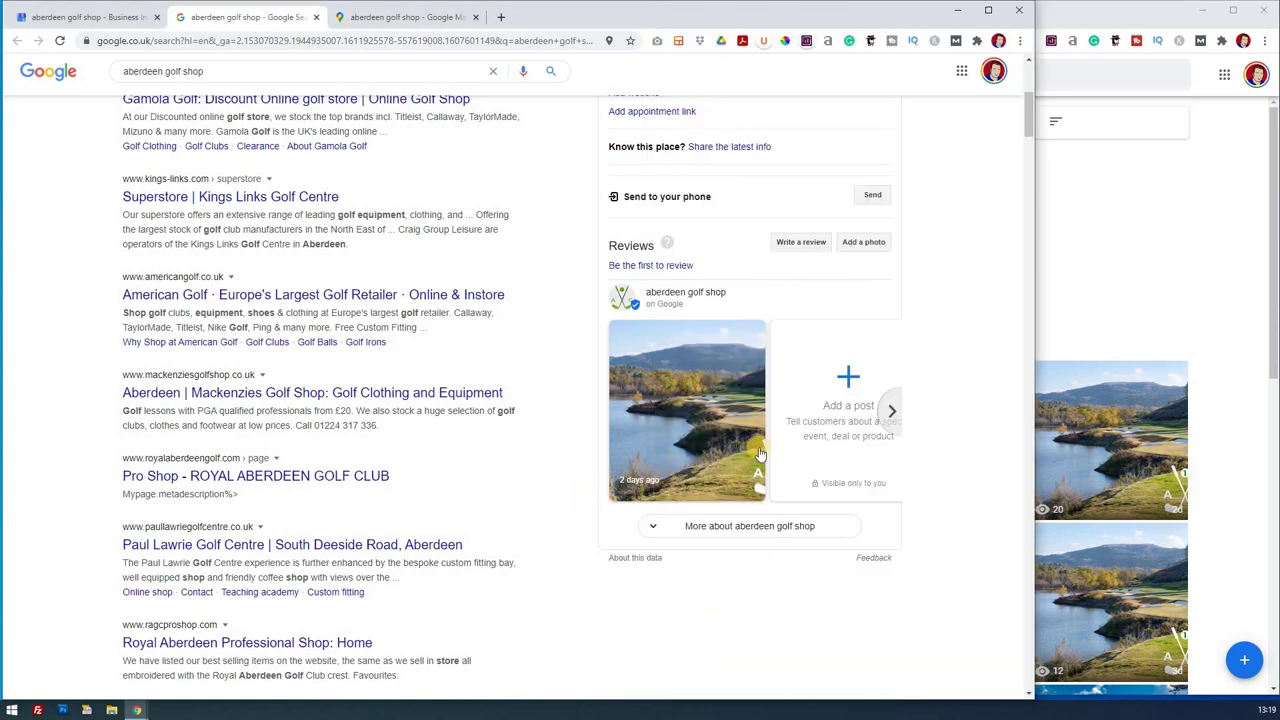
left_click(691, 422)
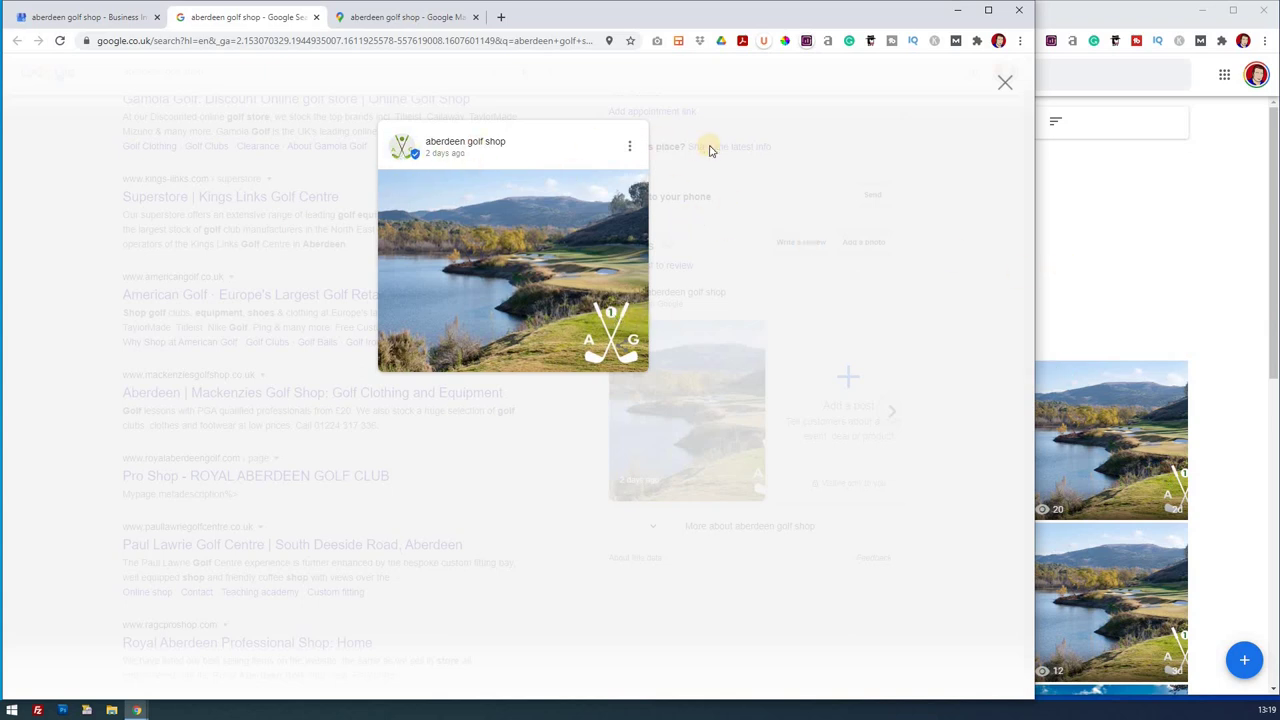
left_click(1003, 81)
Check the Photos page, and examine the whole business panel in the search results from its cover photo down to its updates.
left_click(1143, 223)
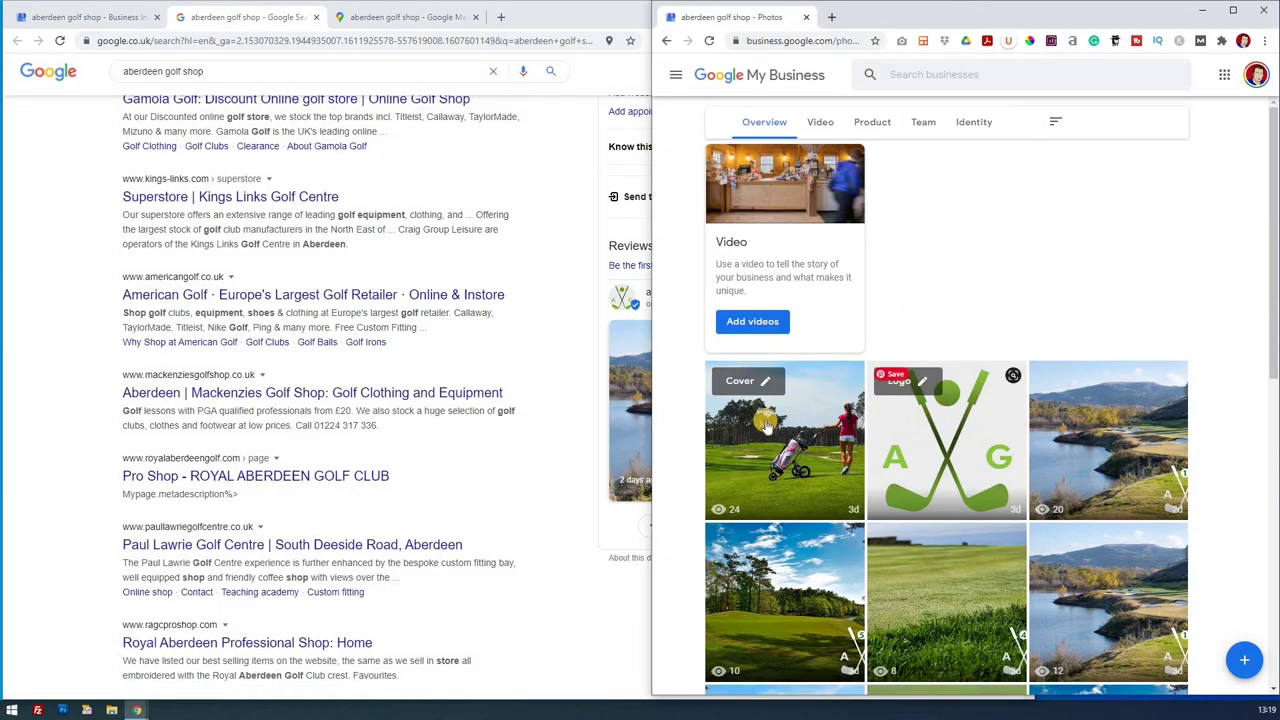
left_click(648, 400)
scroll(733, 410, "up", 2)
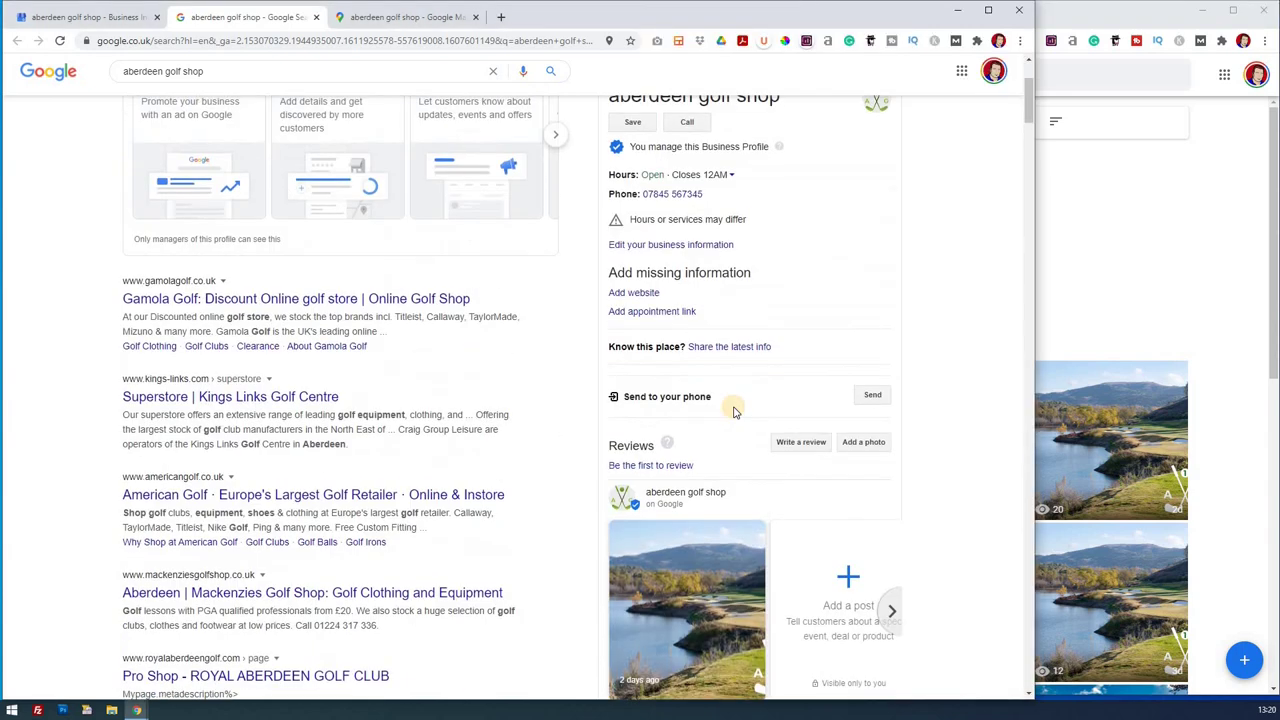
scroll(733, 410, "up", 2)
scroll(766, 535, "down", 4)
scroll(766, 535, "up", 4)
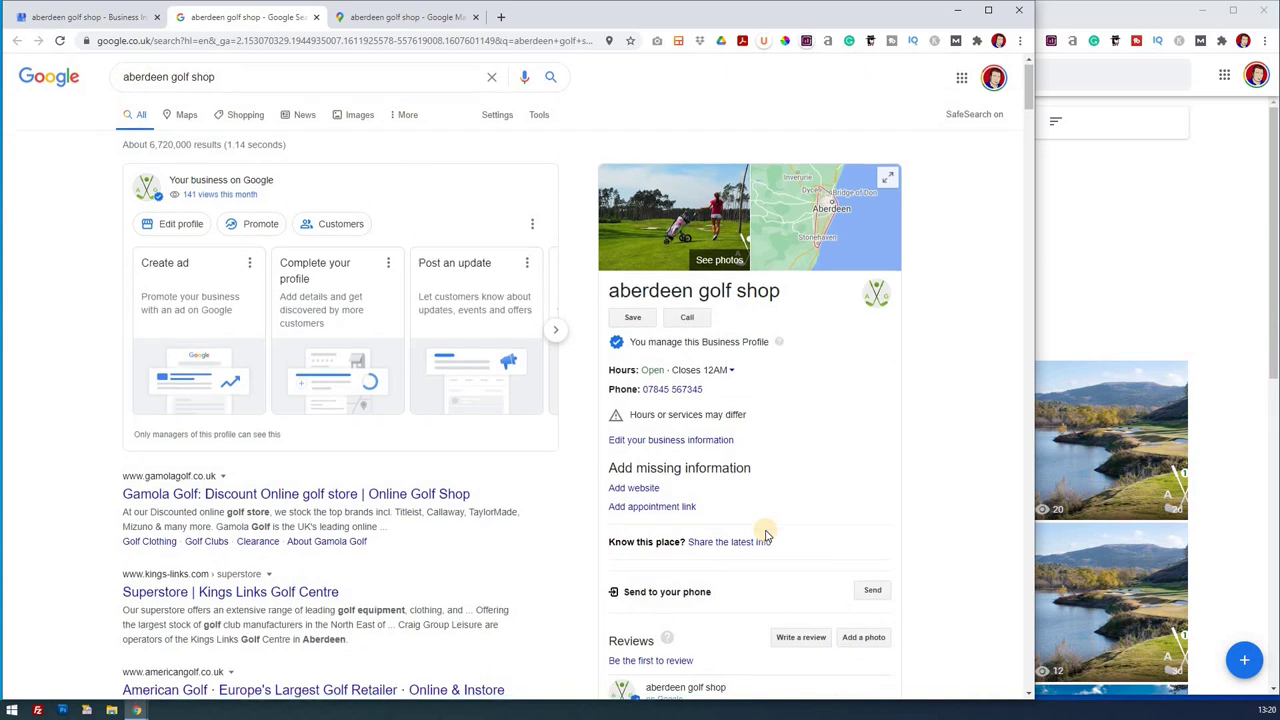
scroll(766, 535, "down", 1)
scroll(766, 535, "up", 1)
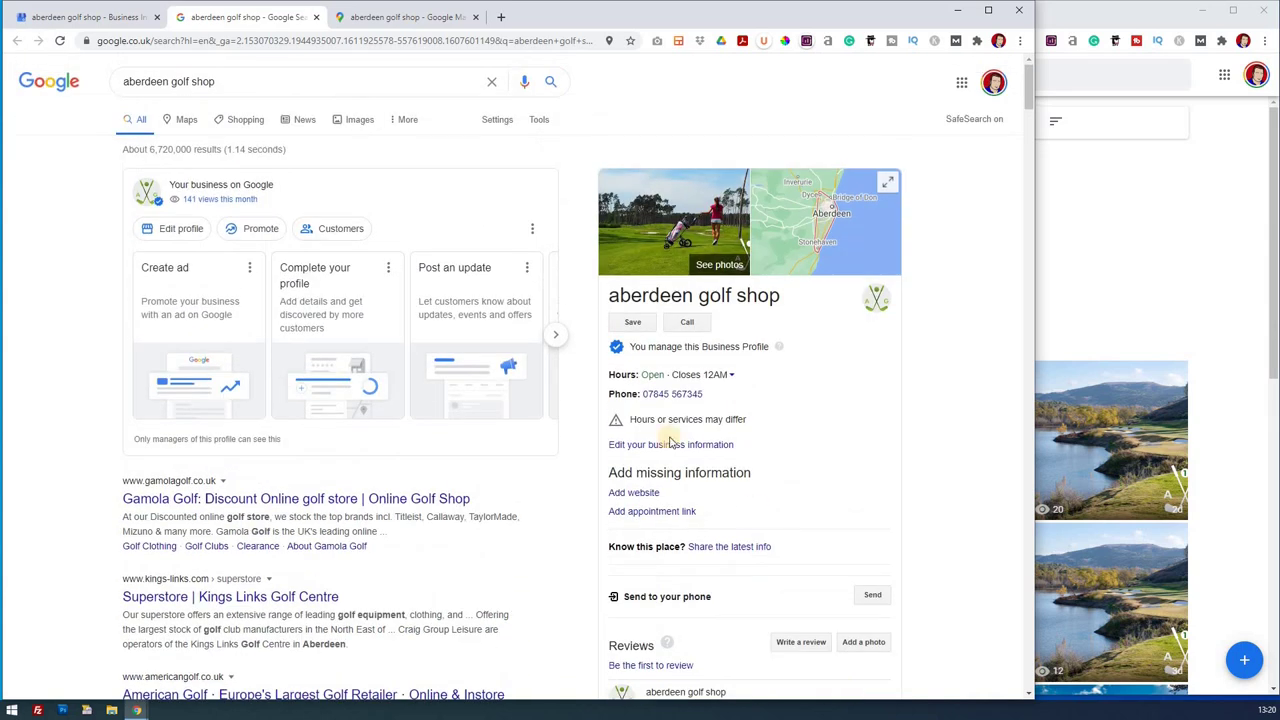
Switch to the Google Maps listing and examine its cover photo, business details, Photos section and web results.
left_click(398, 19)
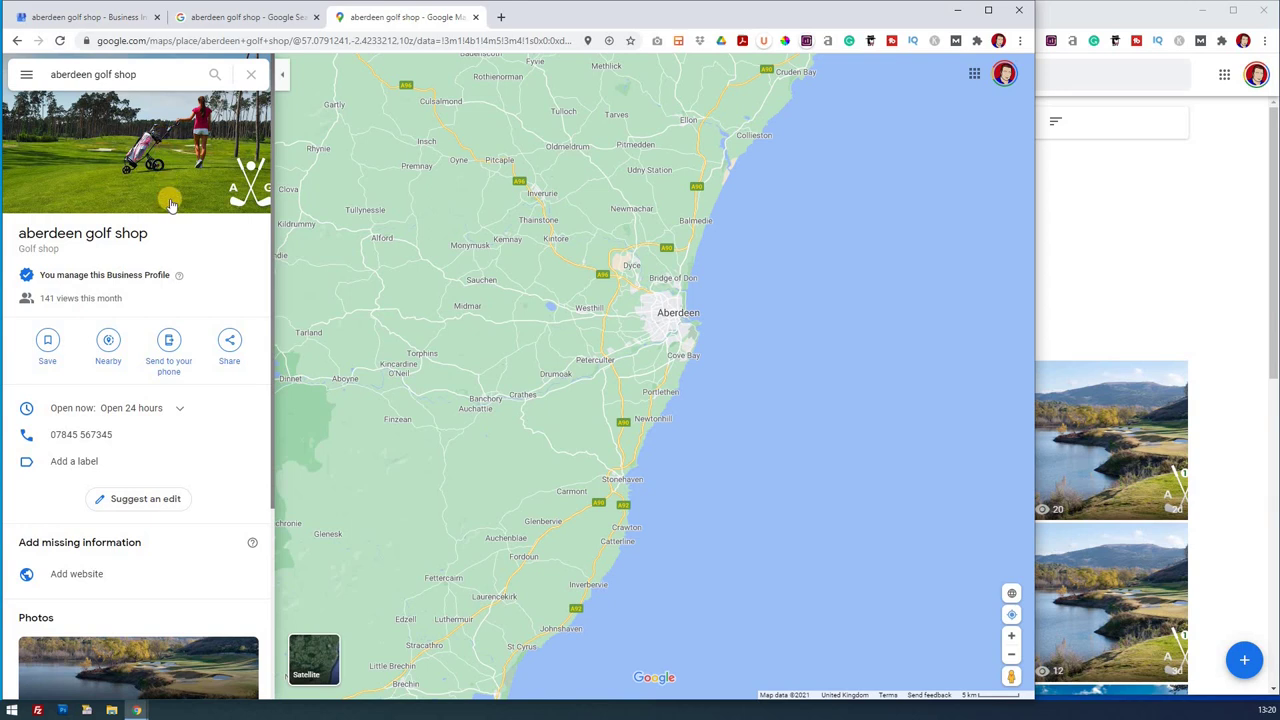
scroll(171, 205, "down", 2)
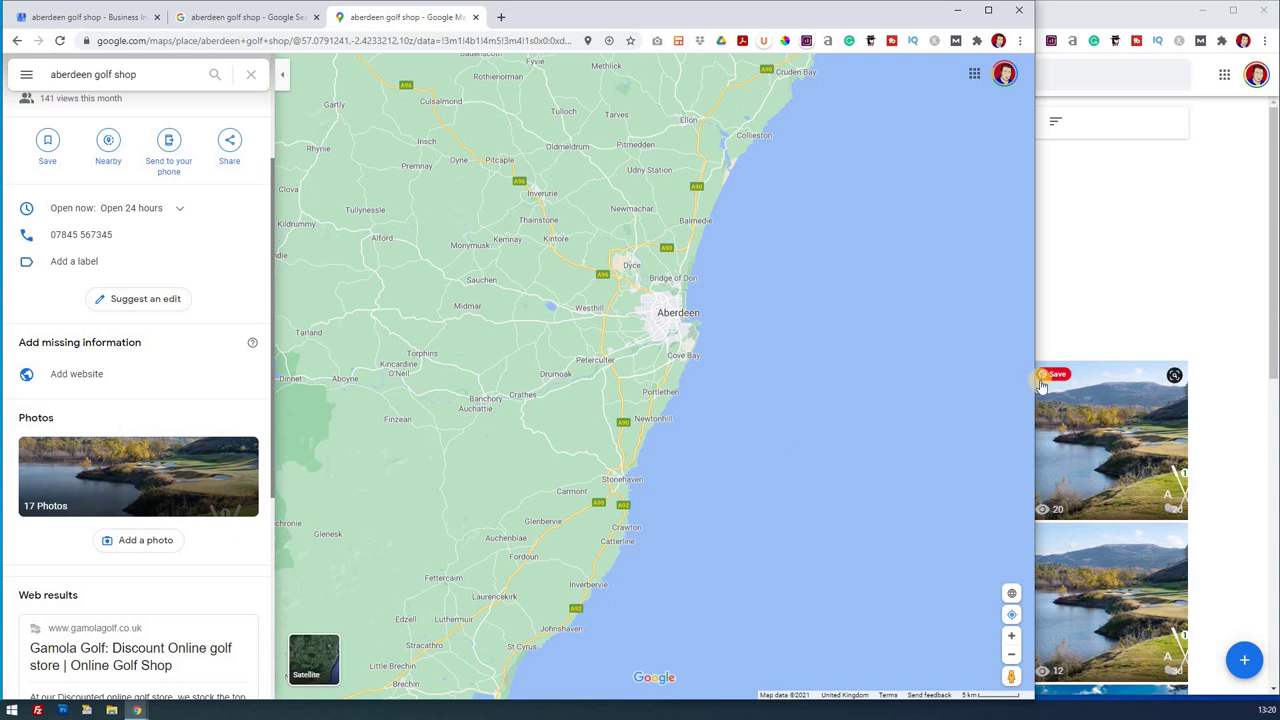
scroll(171, 380, "up", 2)
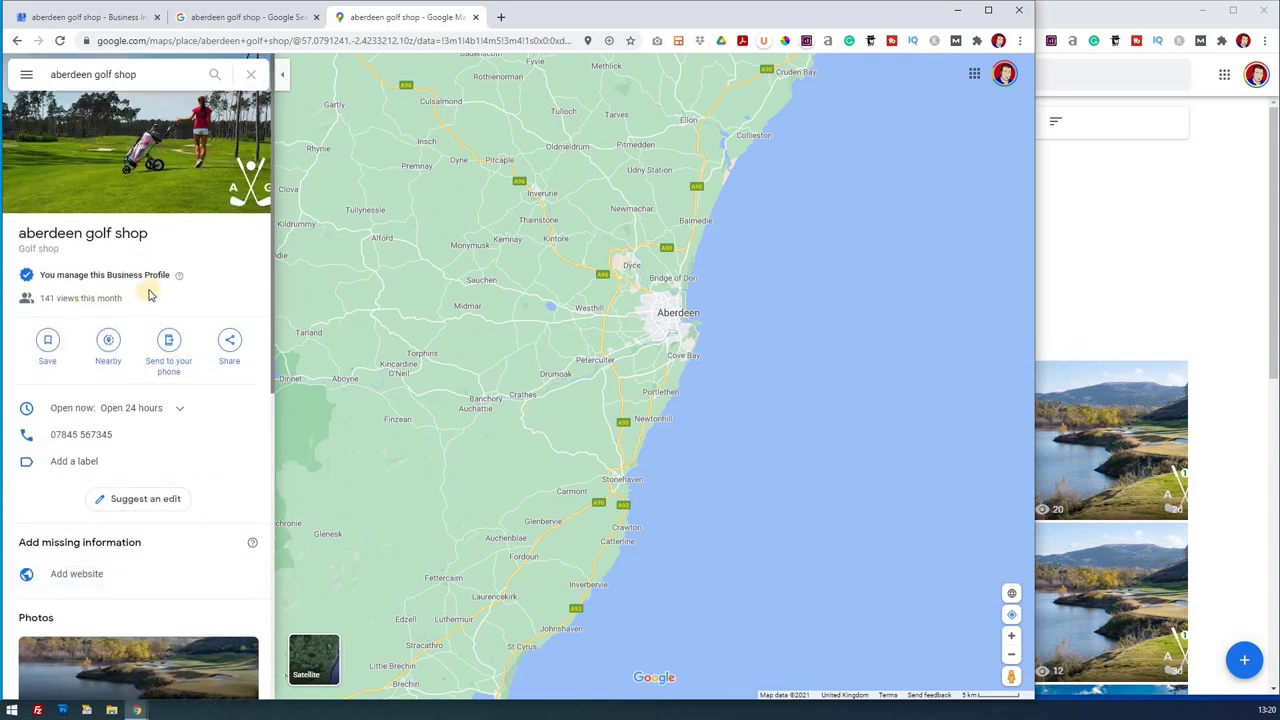
scroll(149, 293, "down", 6)
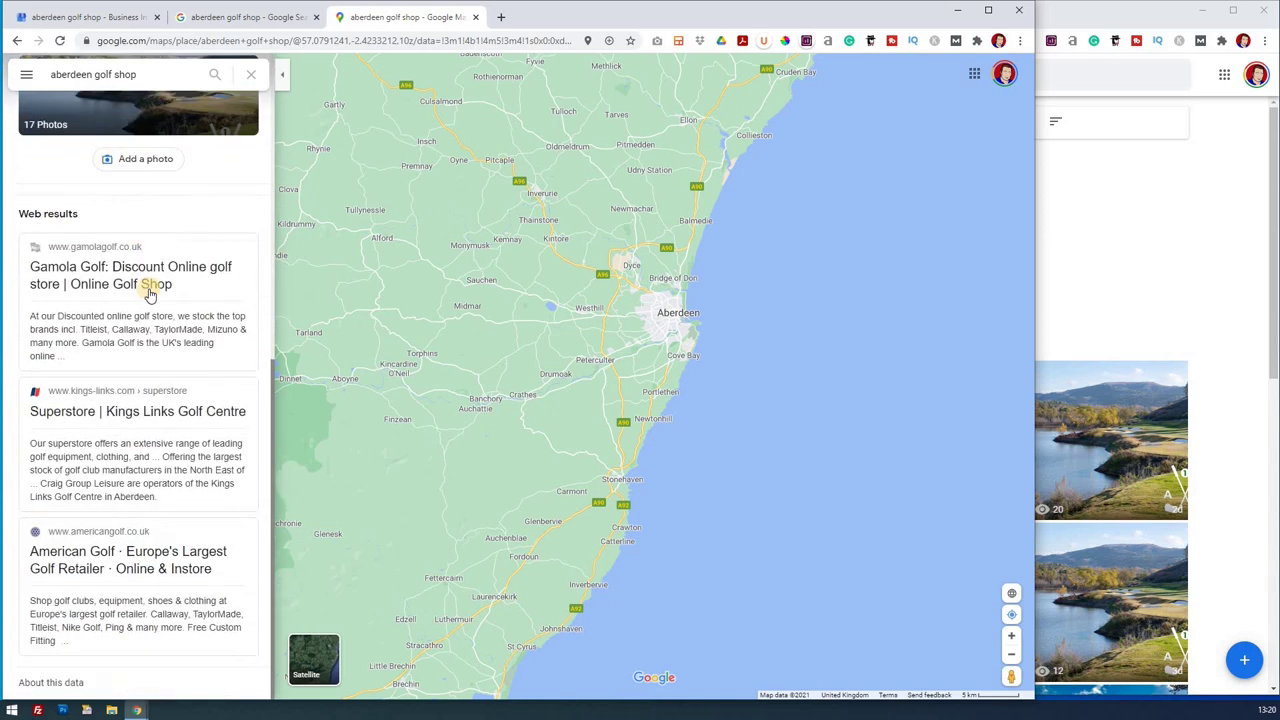
scroll(149, 293, "up", 6)
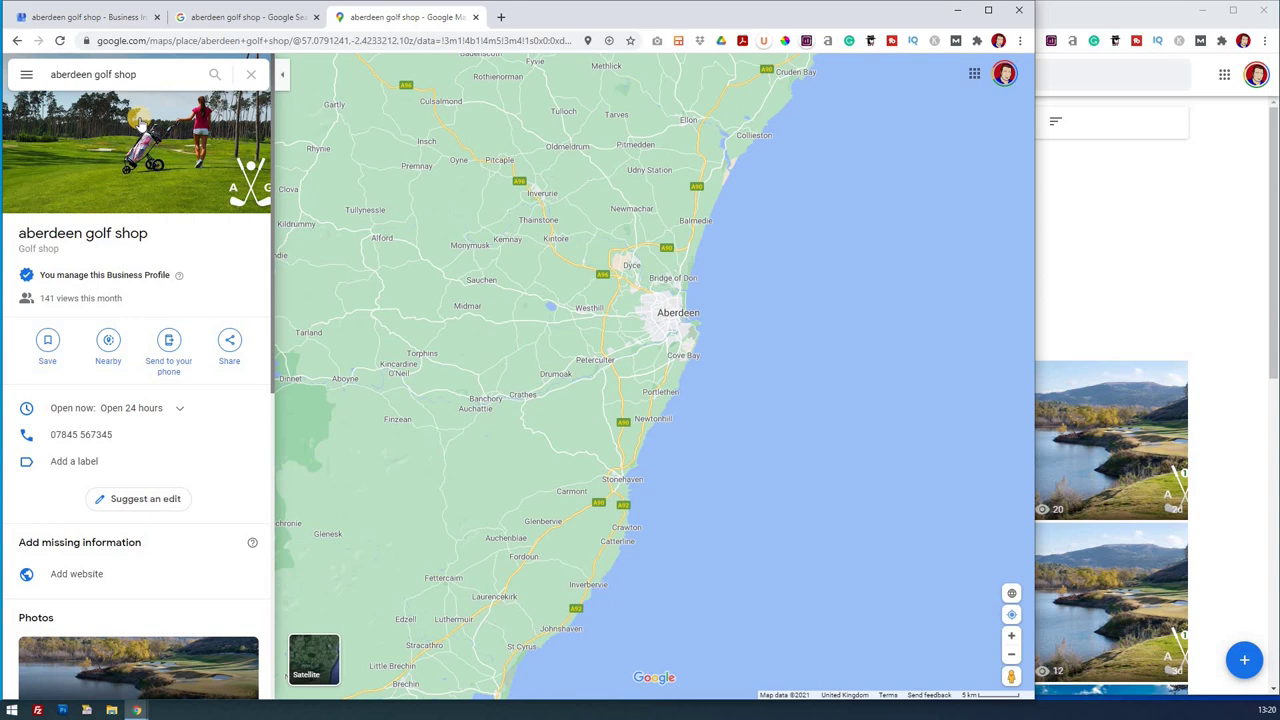
scroll(138, 475, "down", 1)
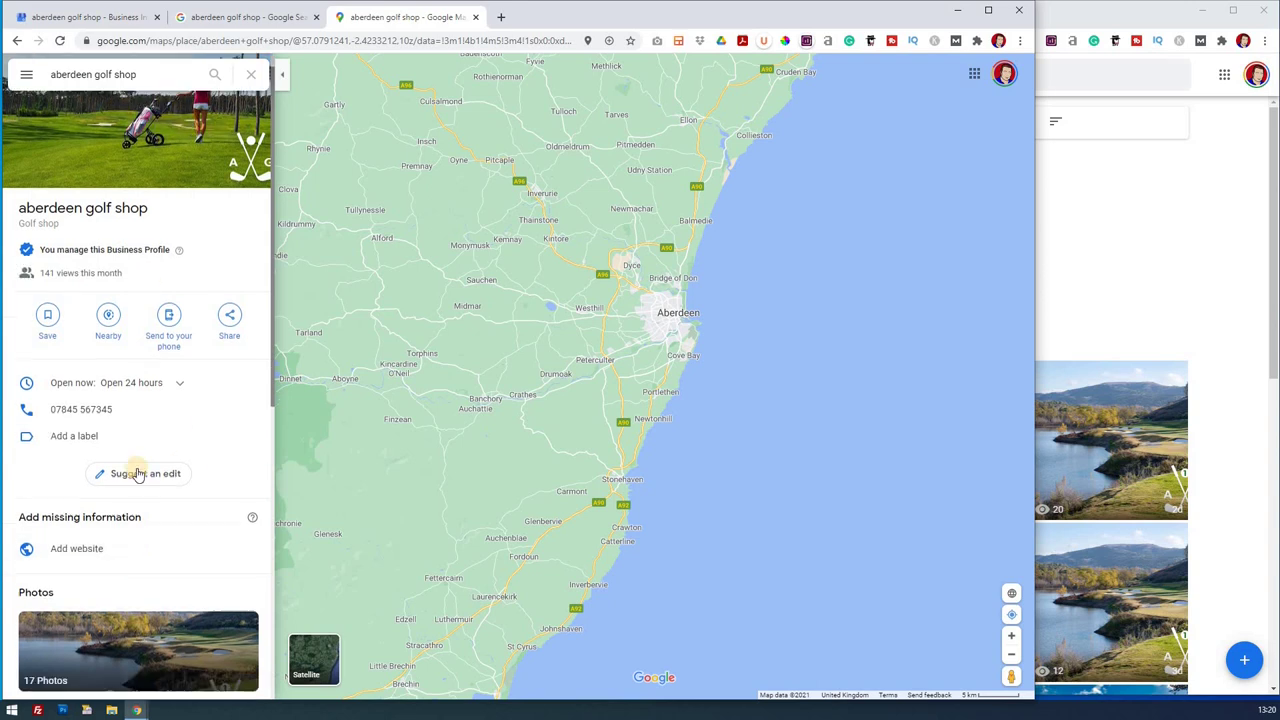
scroll(150, 485, "down", 2)
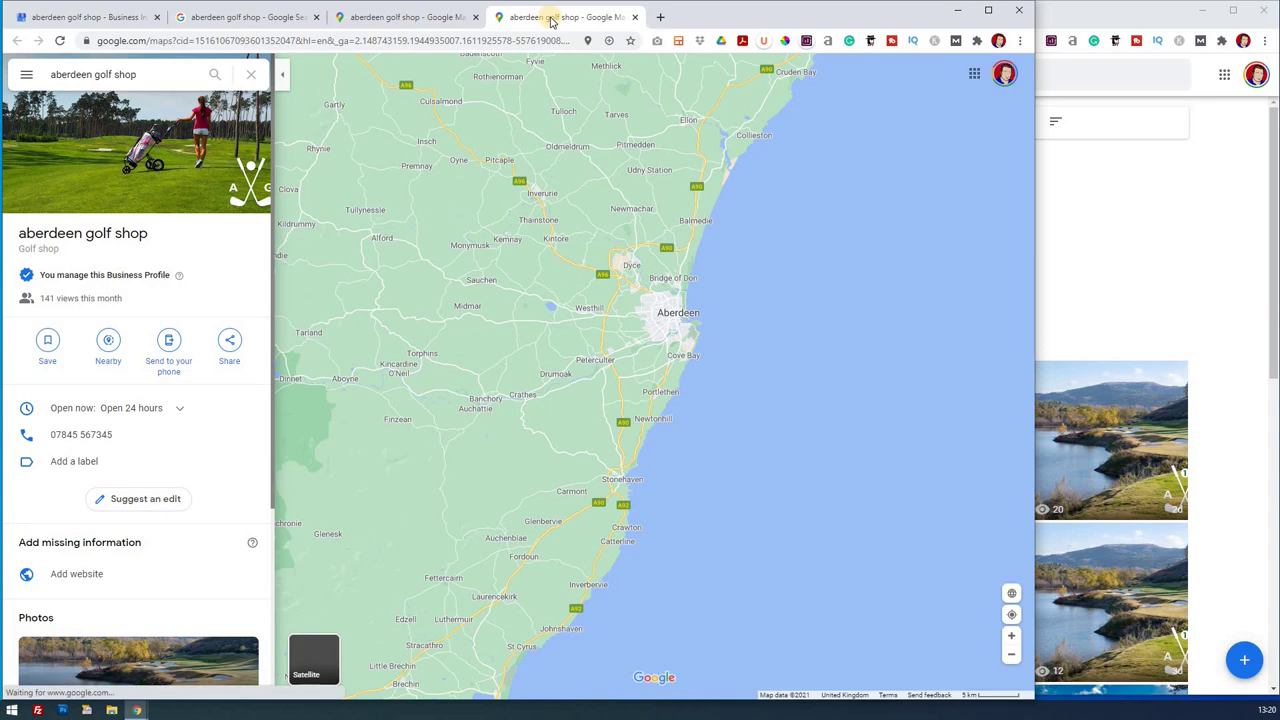
Search Google Maps for aberdeen golf shop in the second Maps tab, and open the business's own listing from the results to review it.
left_click(215, 77)
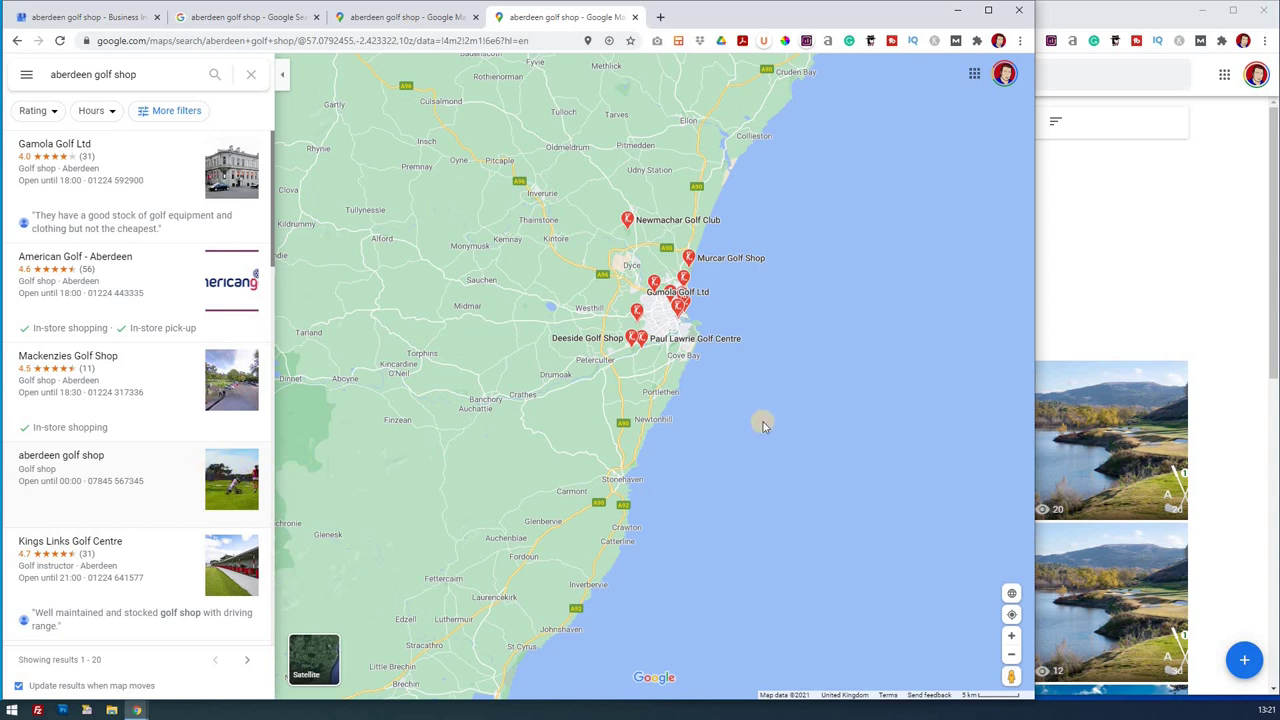
left_click(1110, 440)
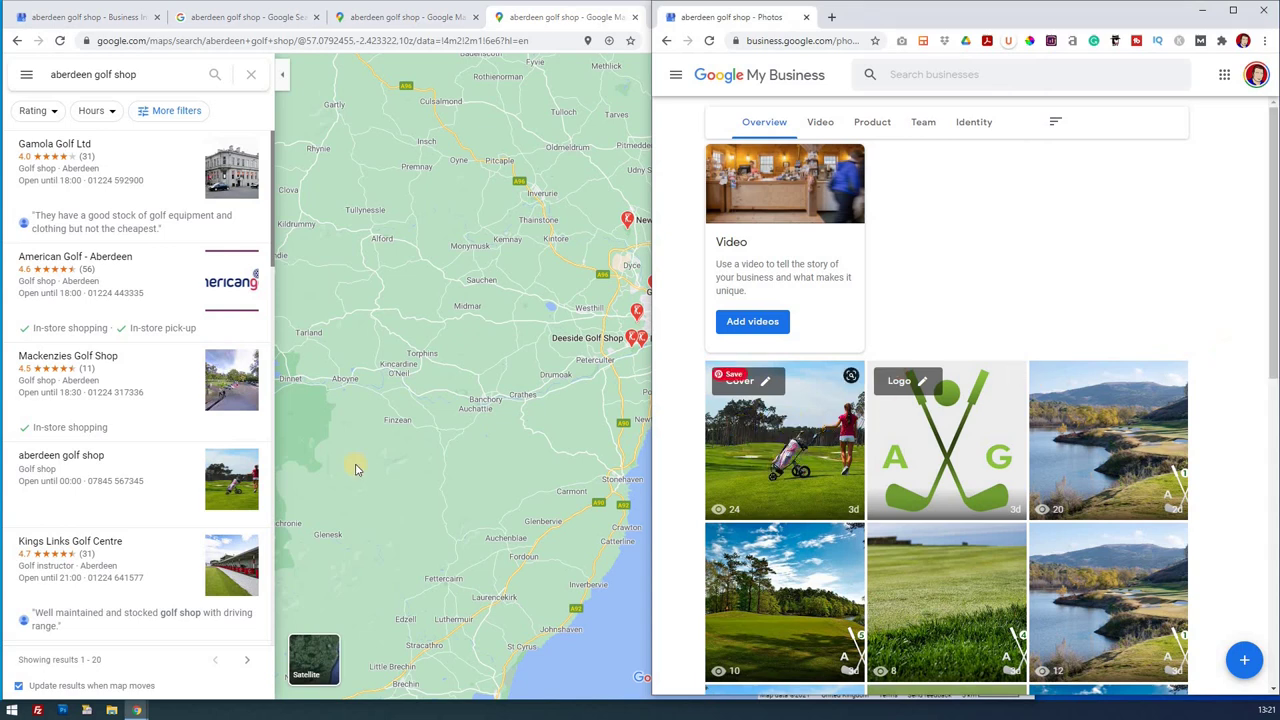
left_click(173, 490)
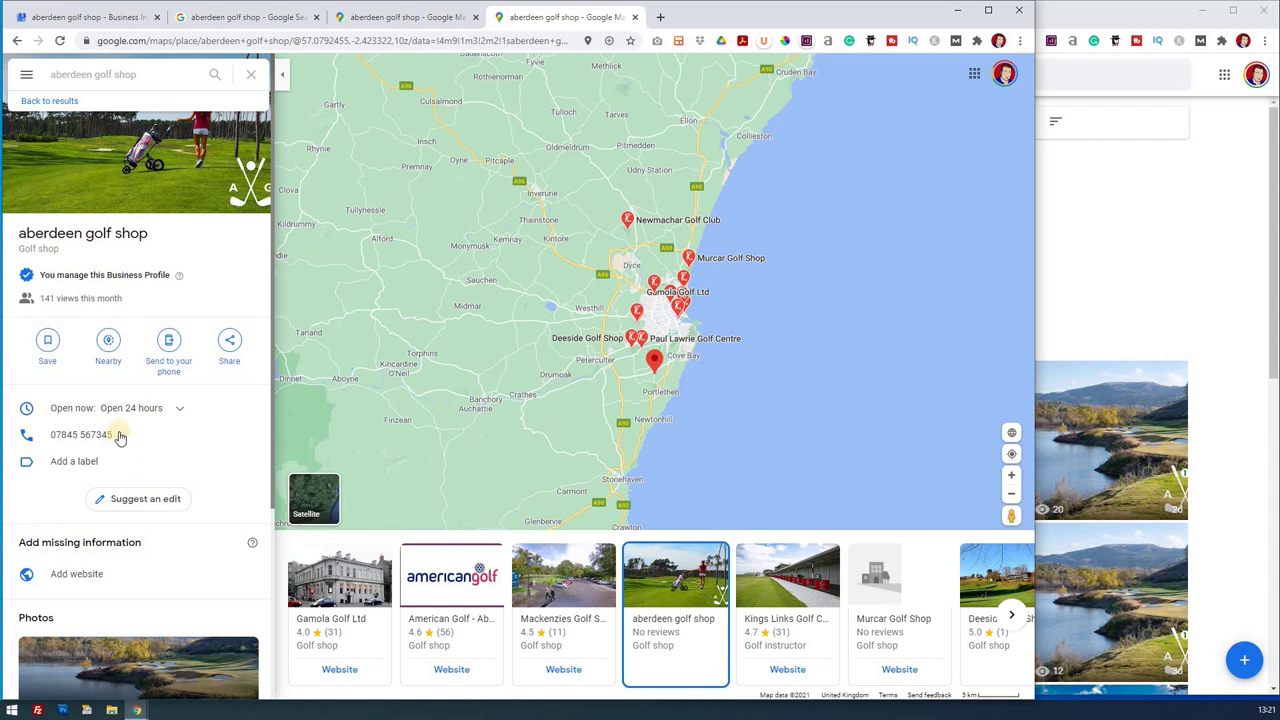
scroll(129, 414, "down", 3)
scroll(133, 415, "up", 3)
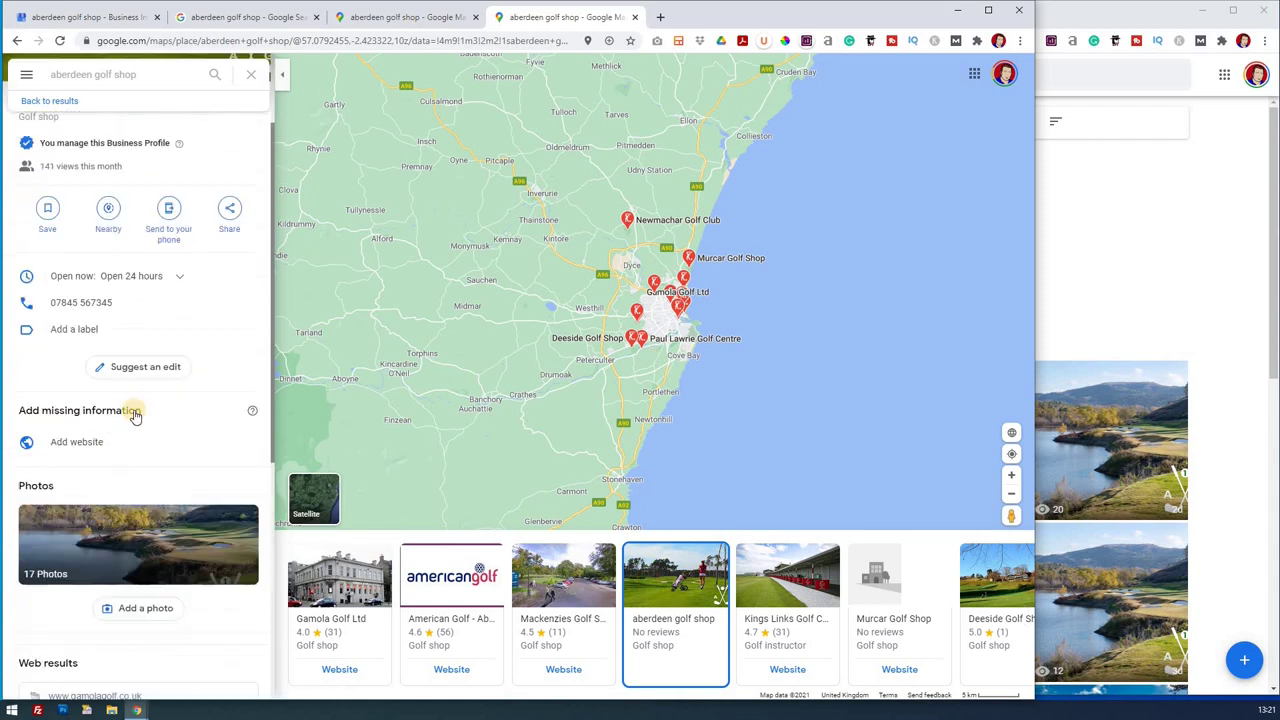
Return to the Google Search tab, review the business panel, and rerun the search for aberdeen golf shop.
left_click(257, 19)
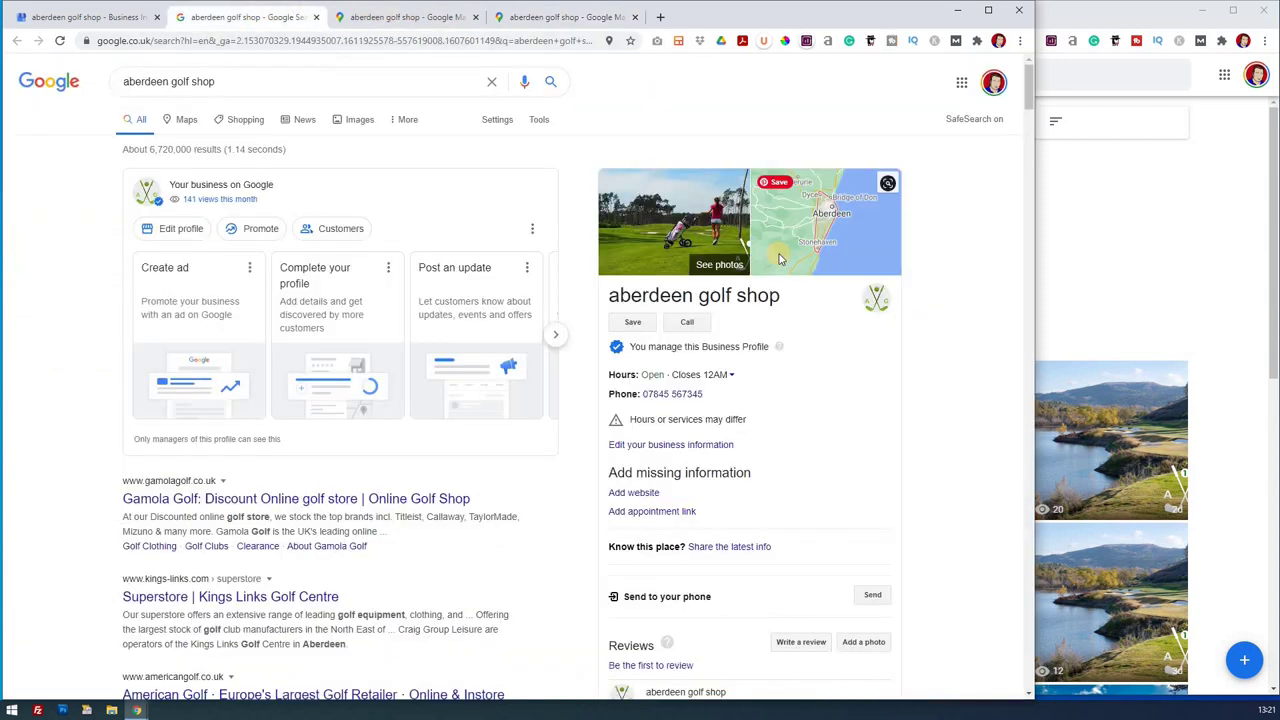
scroll(780, 260, "down", 5)
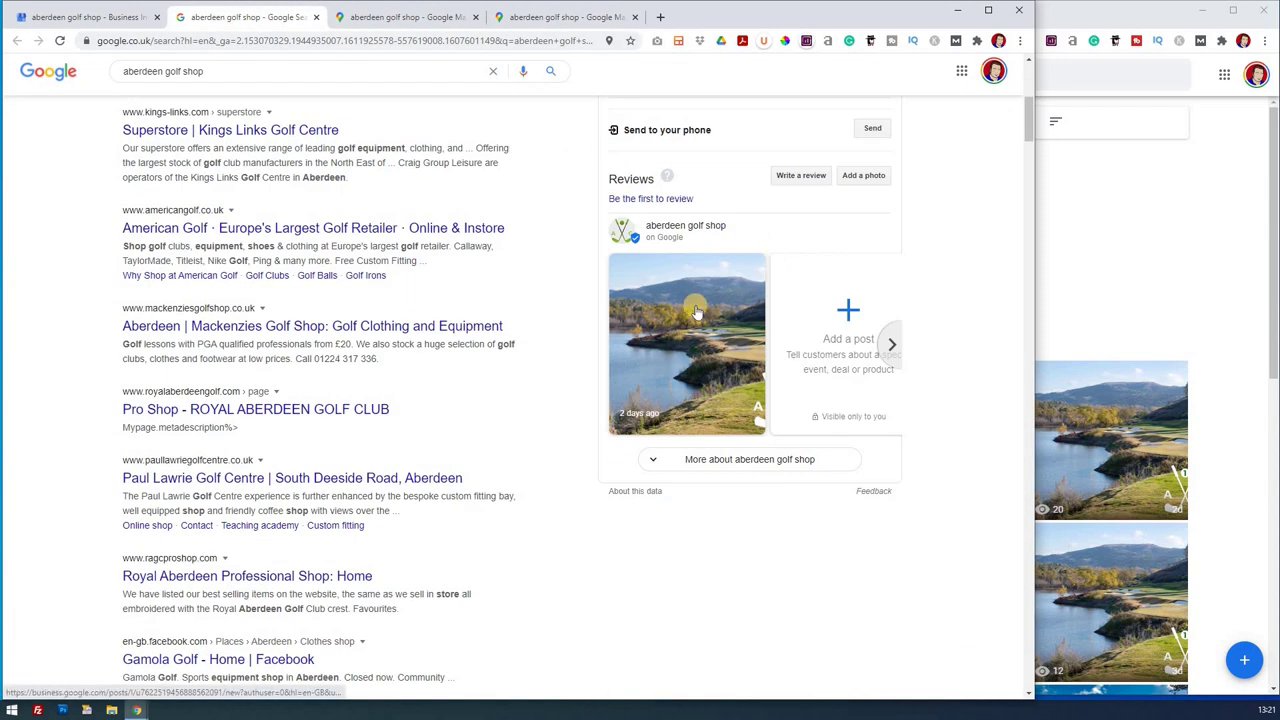
scroll(697, 305, "up", 2)
scroll(697, 305, "up", 2)
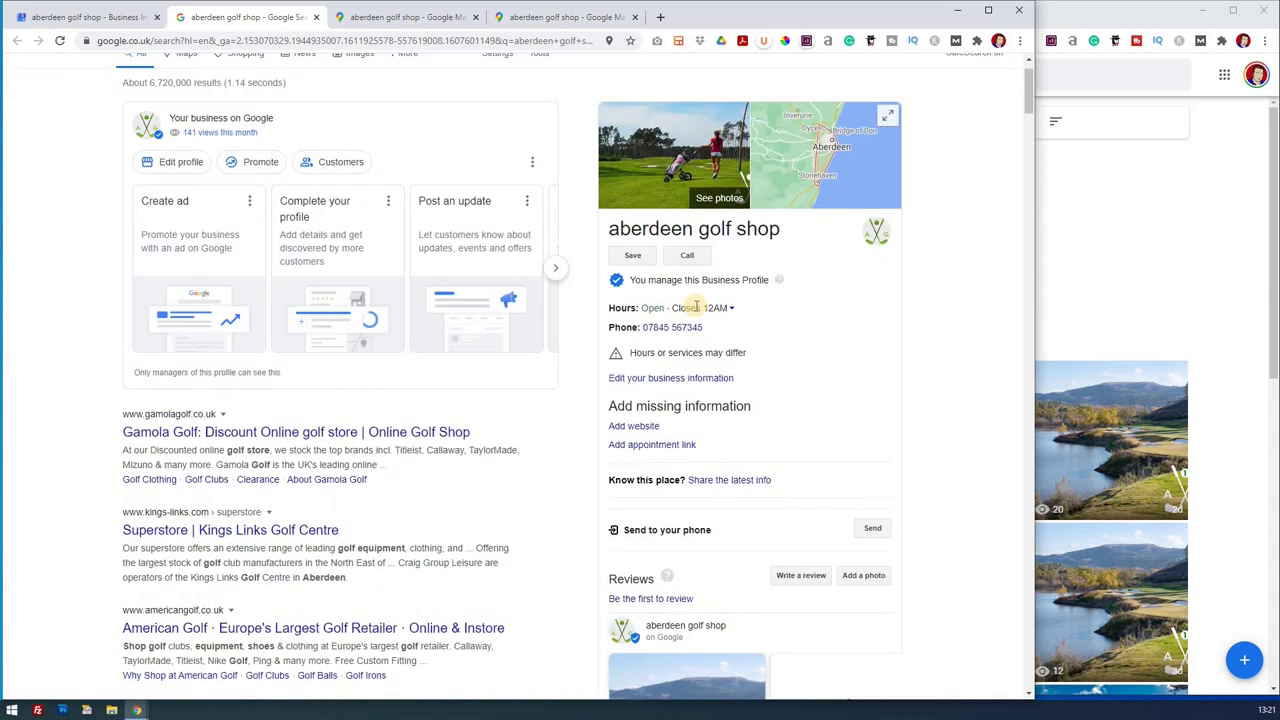
scroll(286, 100, "up", 1)
left_click(232, 82)
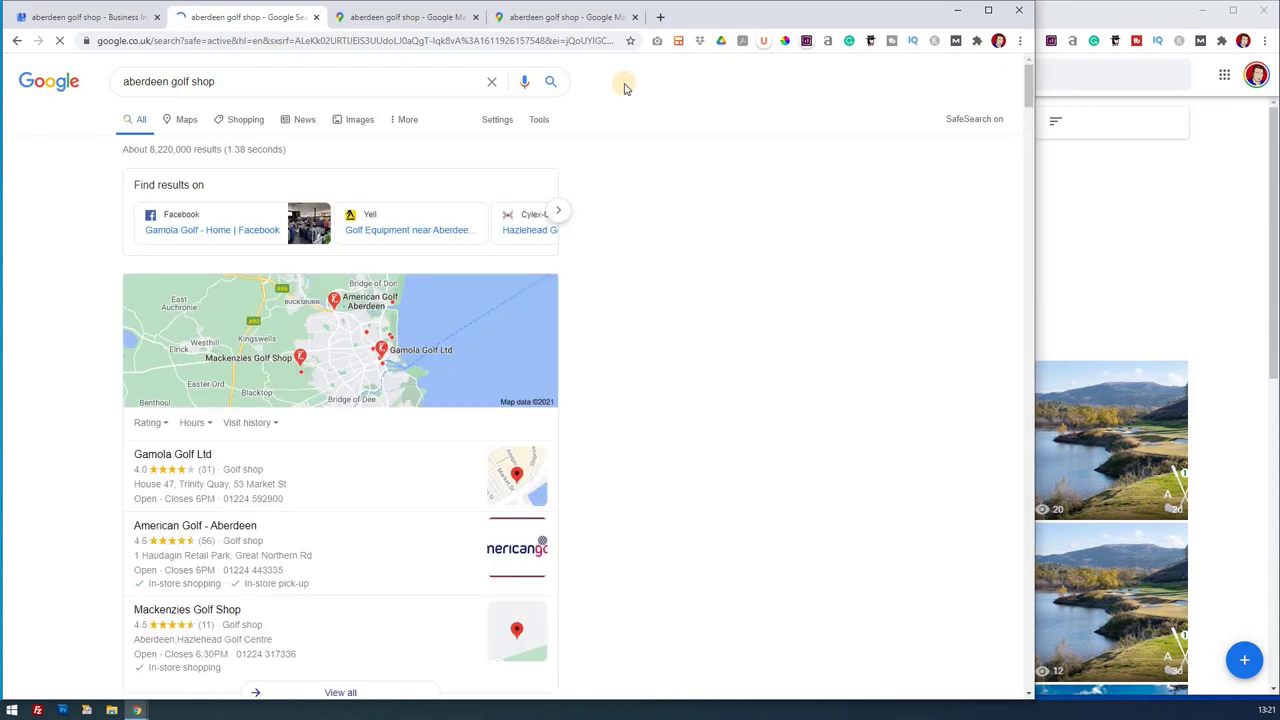
Expand the local business results to the full list and open the aberdeen golf shop entry to view its details.
scroll(422, 364, "down", 2)
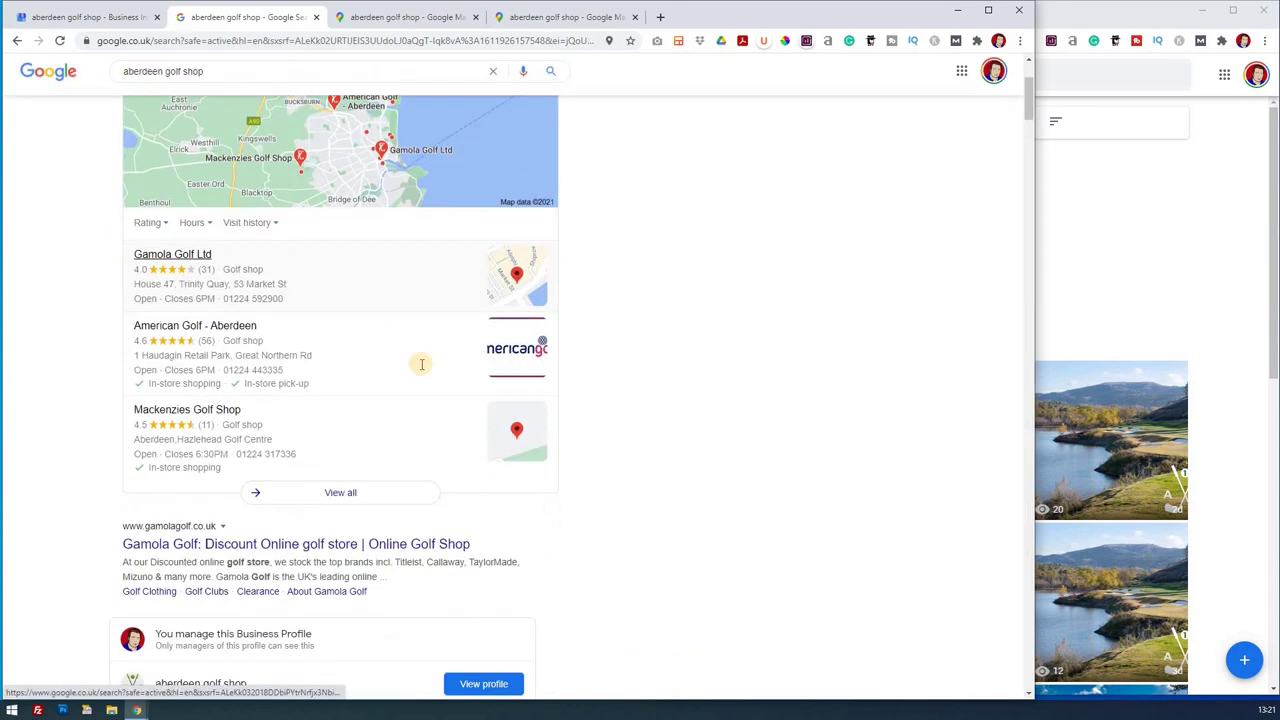
scroll(248, 505, "down", 2)
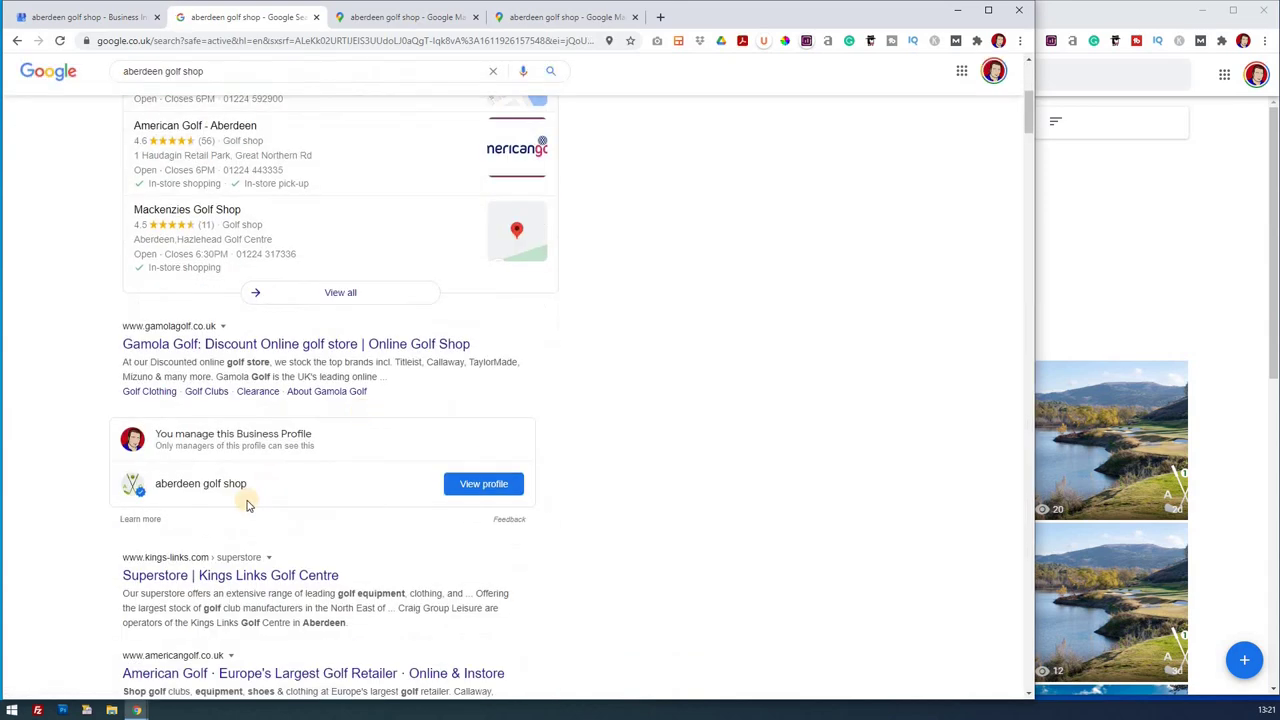
left_click(341, 293)
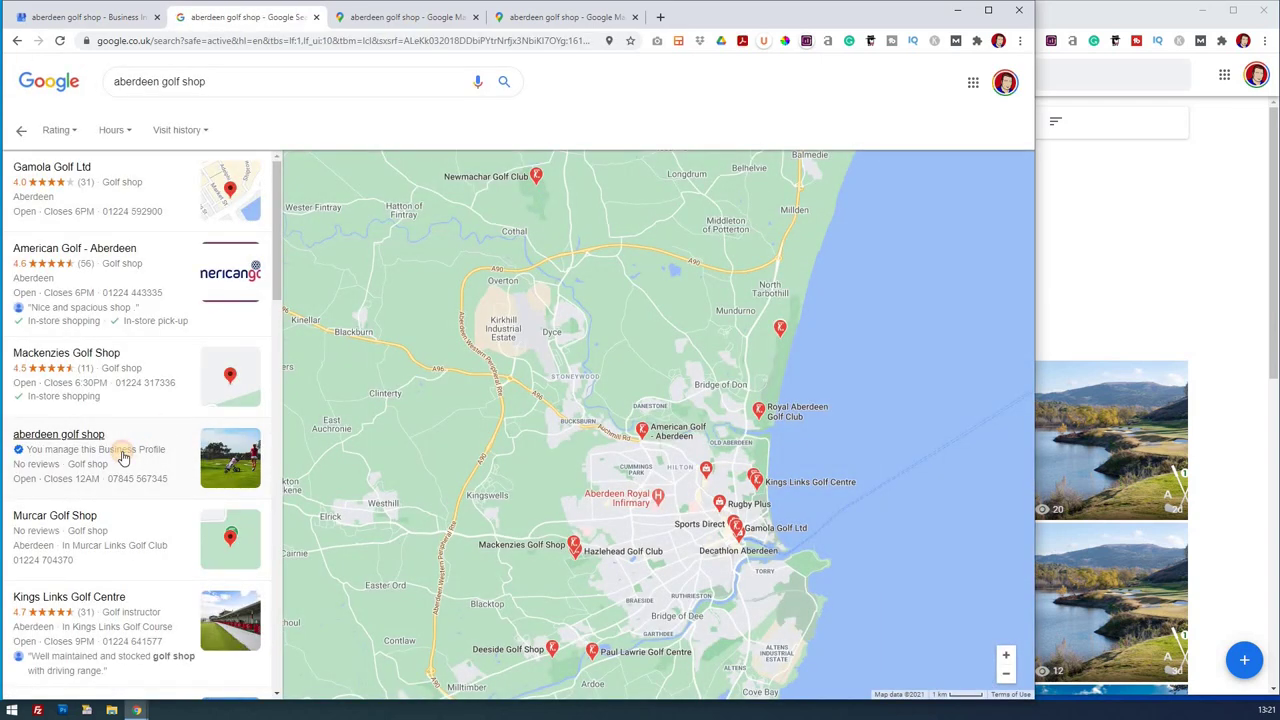
left_click(123, 457)
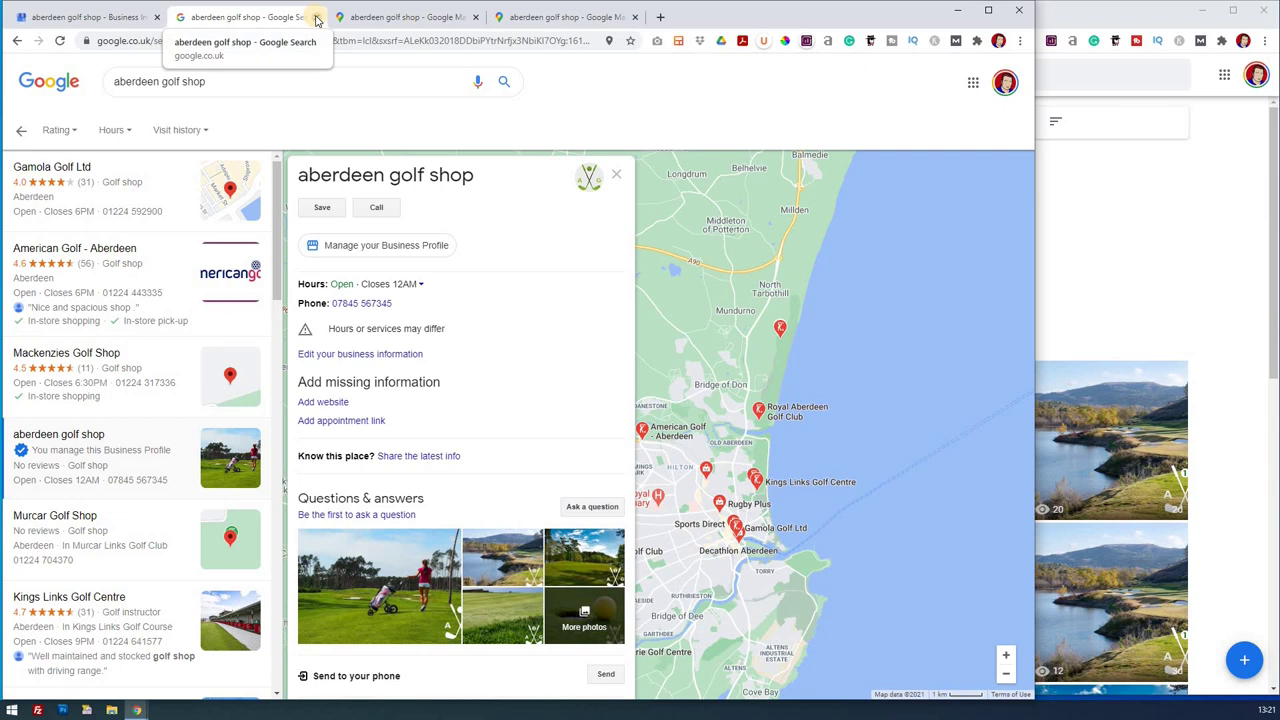
Return to the Google homepage and run a fresh search for aberdeen golf shop.
left_click_drag(208, 82, 113, 83)
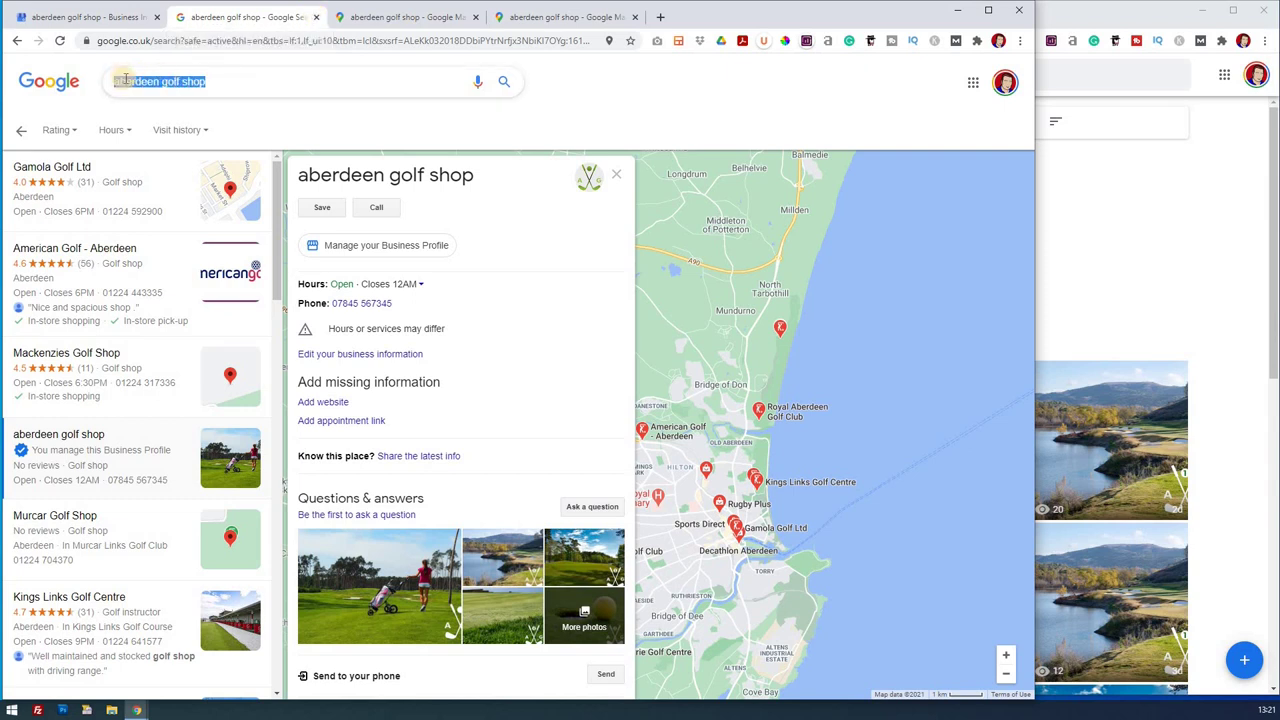
right_click(129, 85)
left_click(183, 130)
left_click(37, 86)
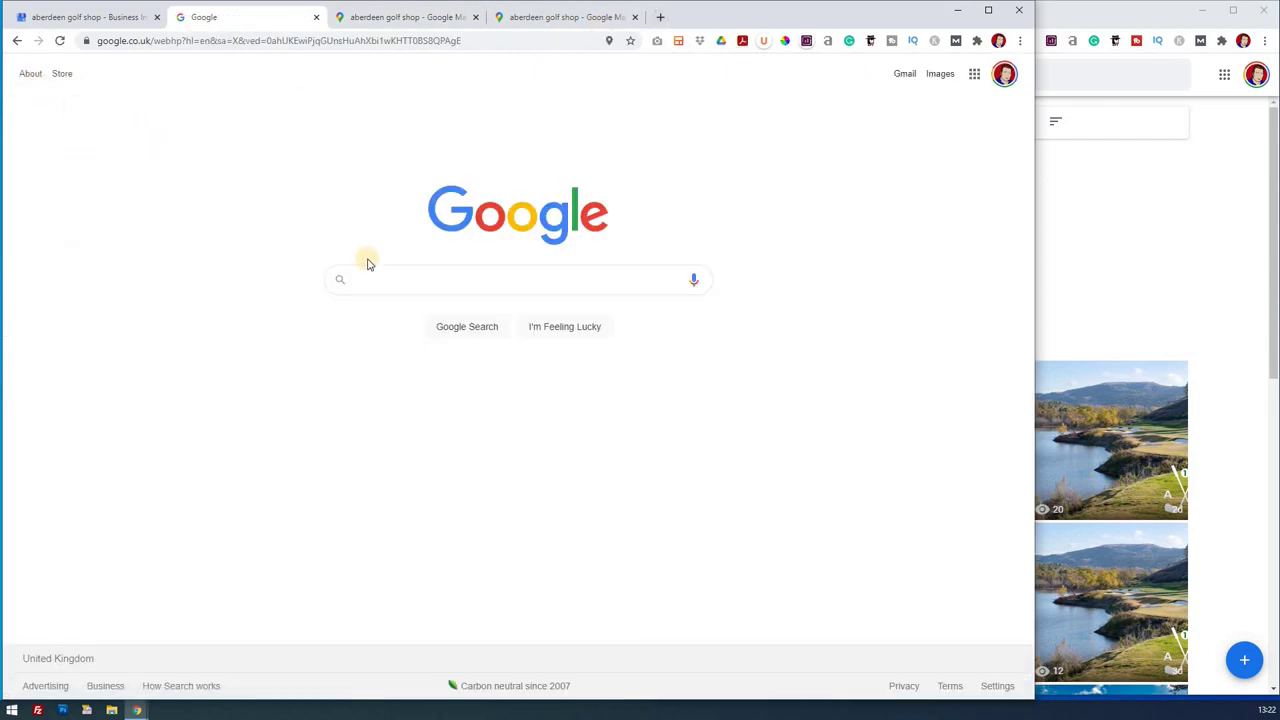
left_click(396, 278)
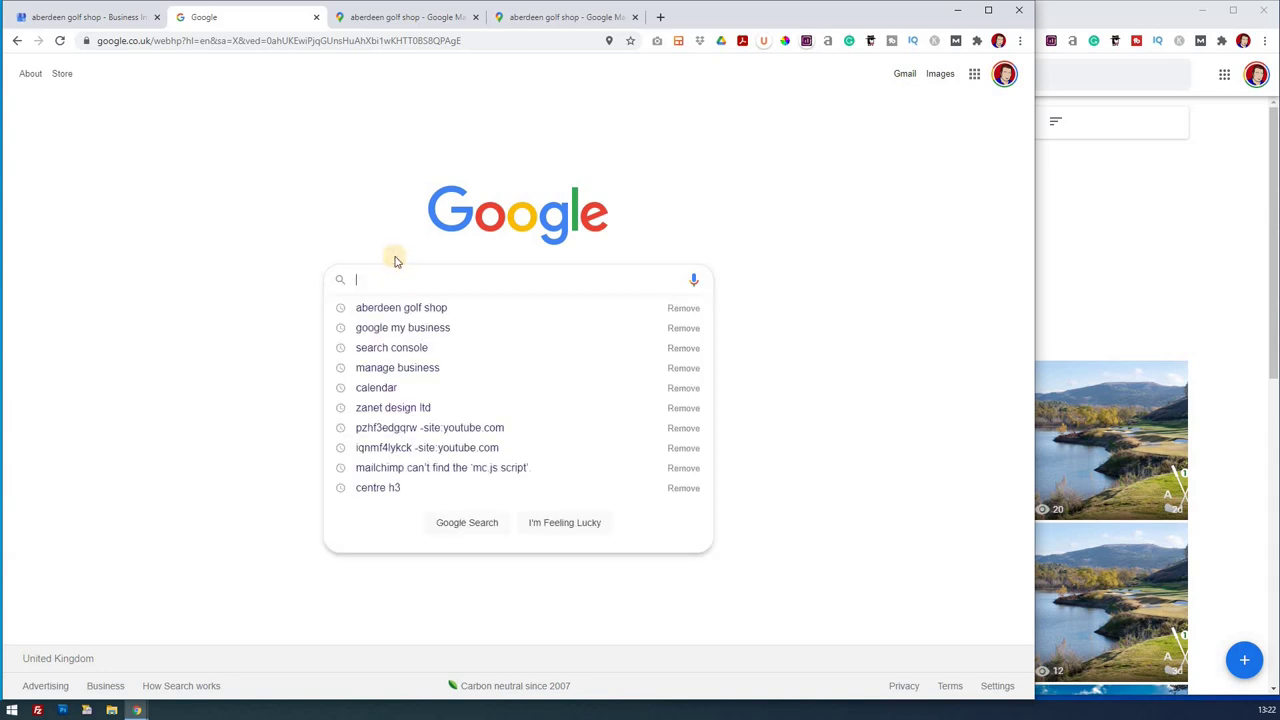
type("aberdeen golf shop")
key("Return")
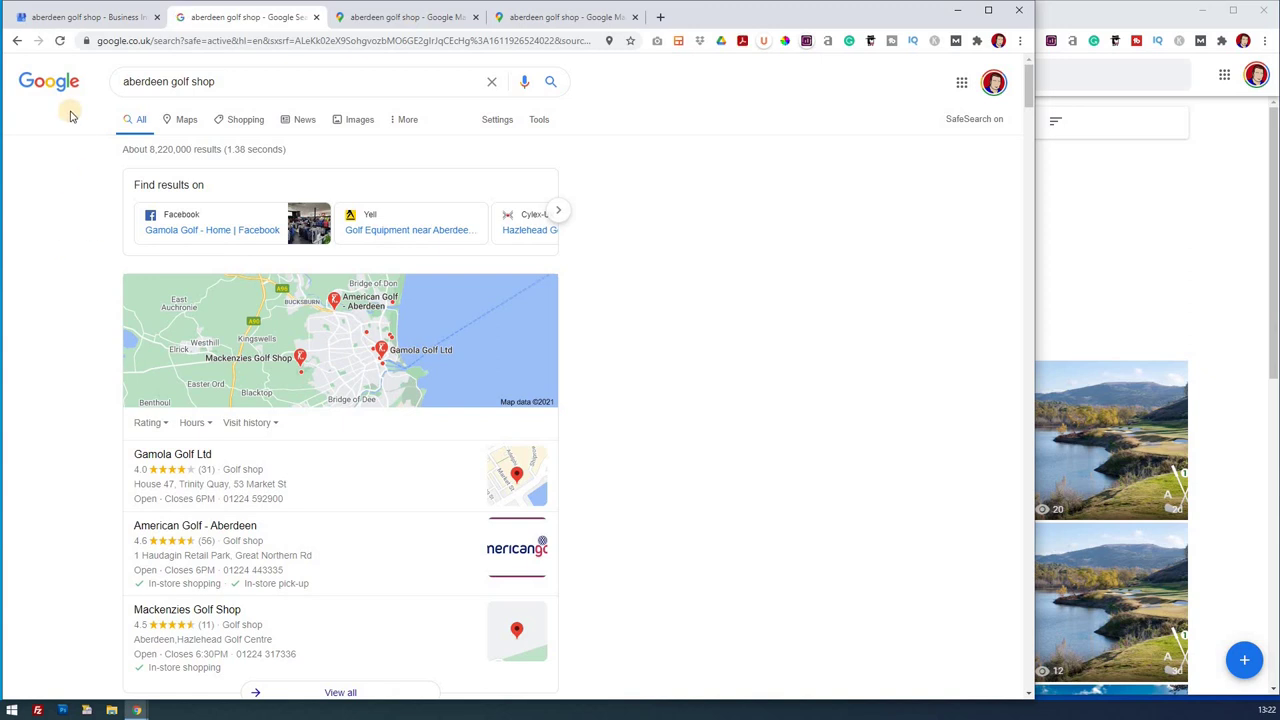
left_click(90, 18)
left_click(257, 20)
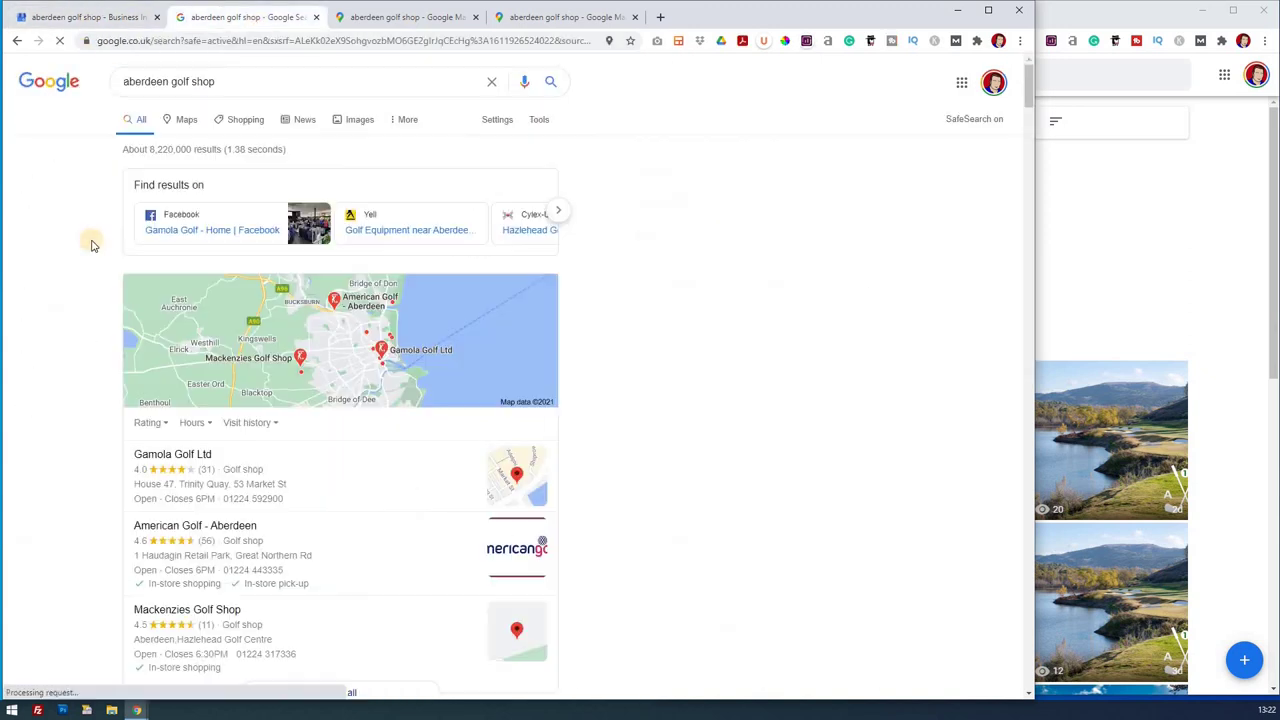
View all local results again, open the aberdeen golf shop listing, and review its logo, photos and posts.
scroll(314, 538, "down", 2)
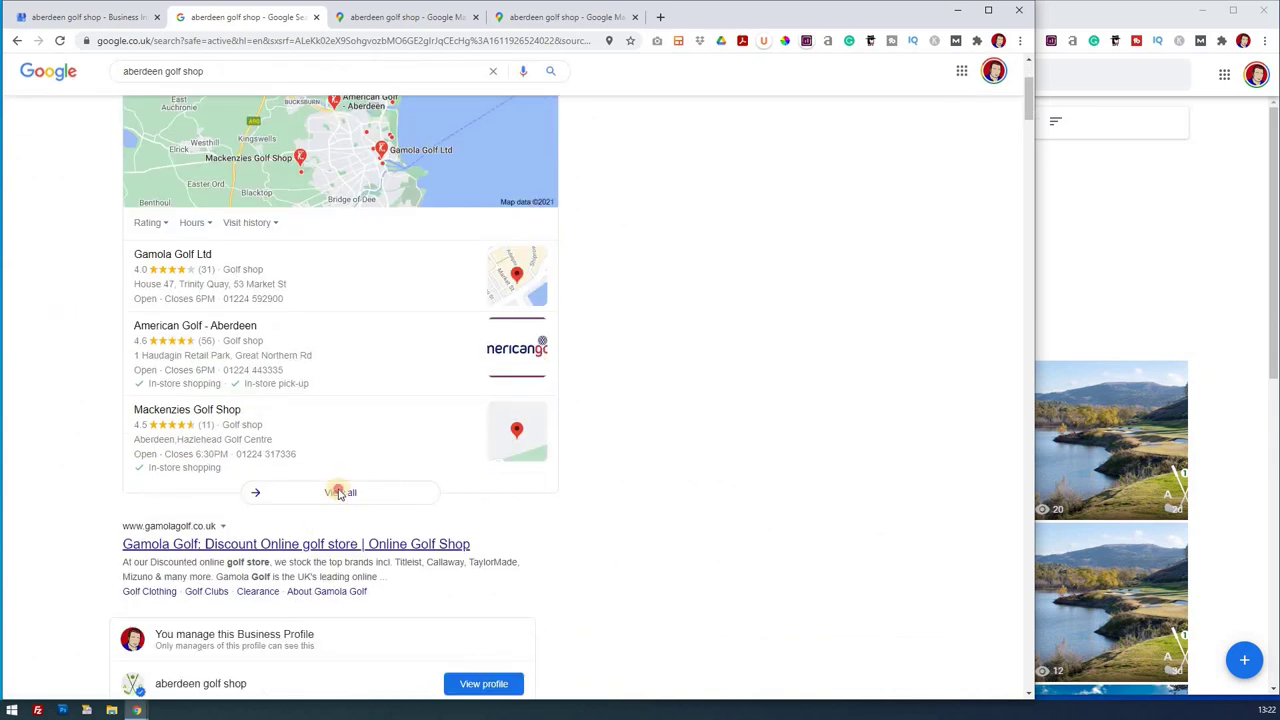
left_click(330, 493)
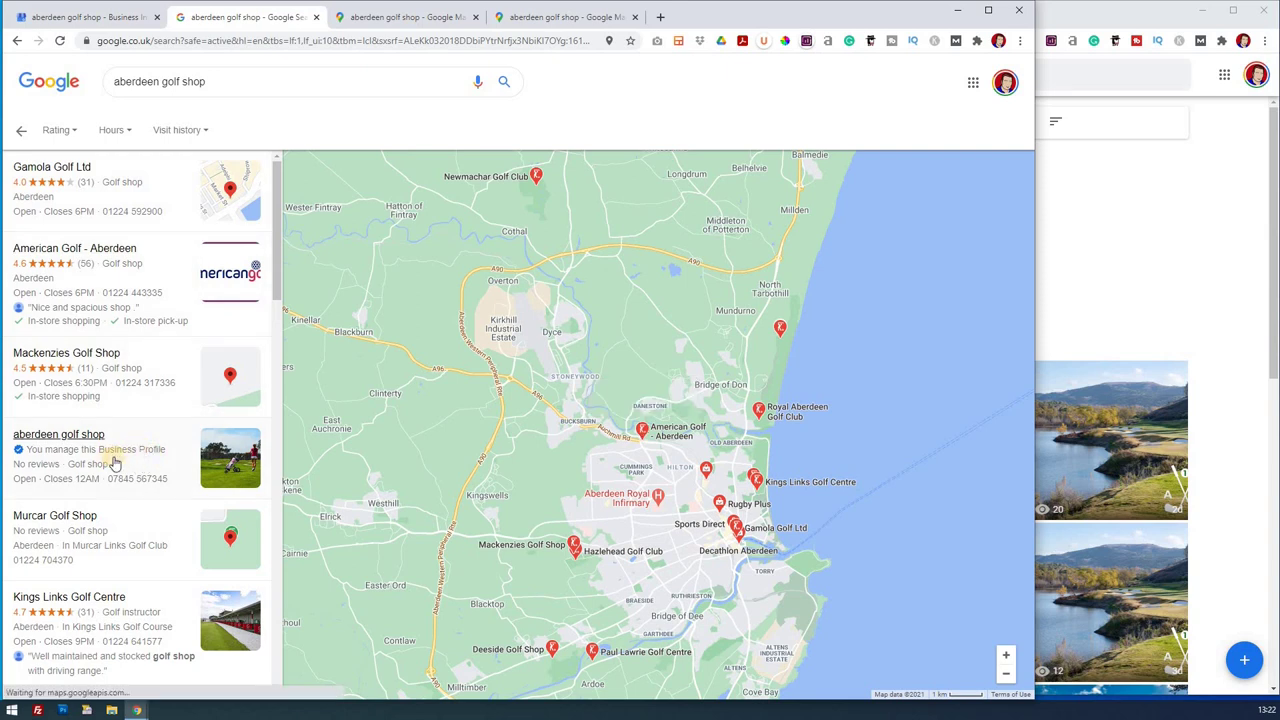
left_click(113, 458)
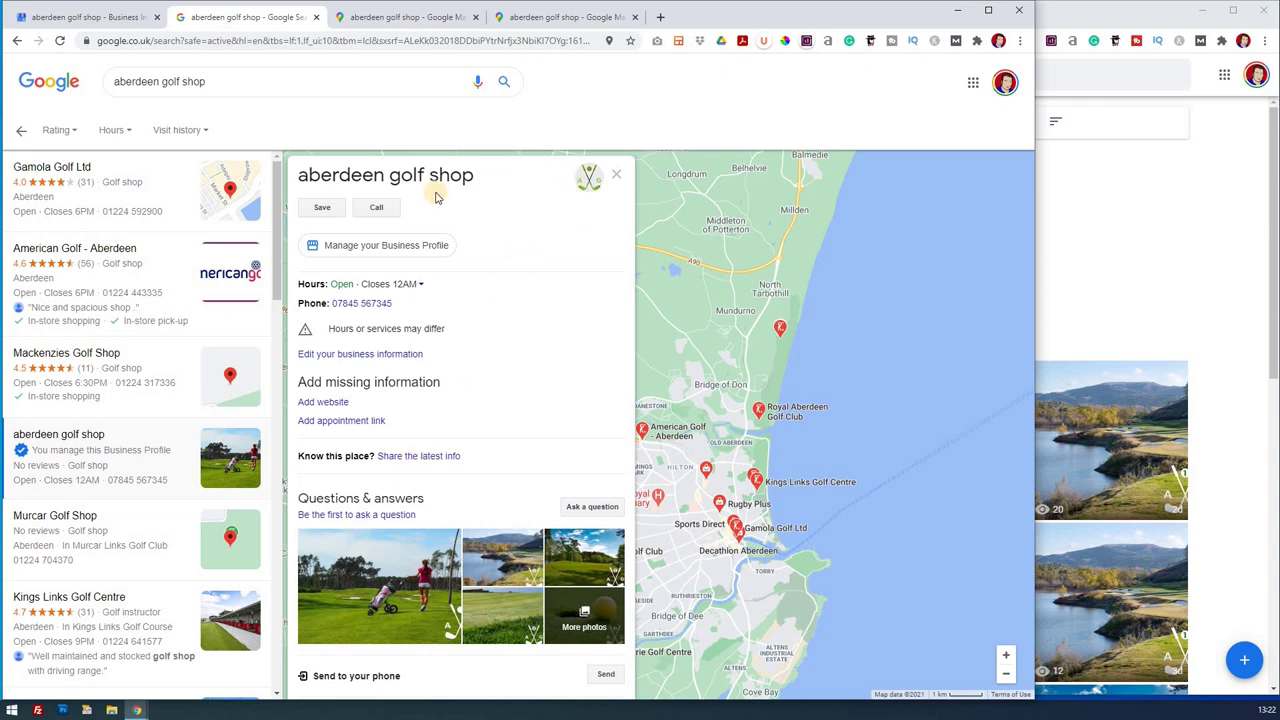
scroll(472, 365, "down", 4)
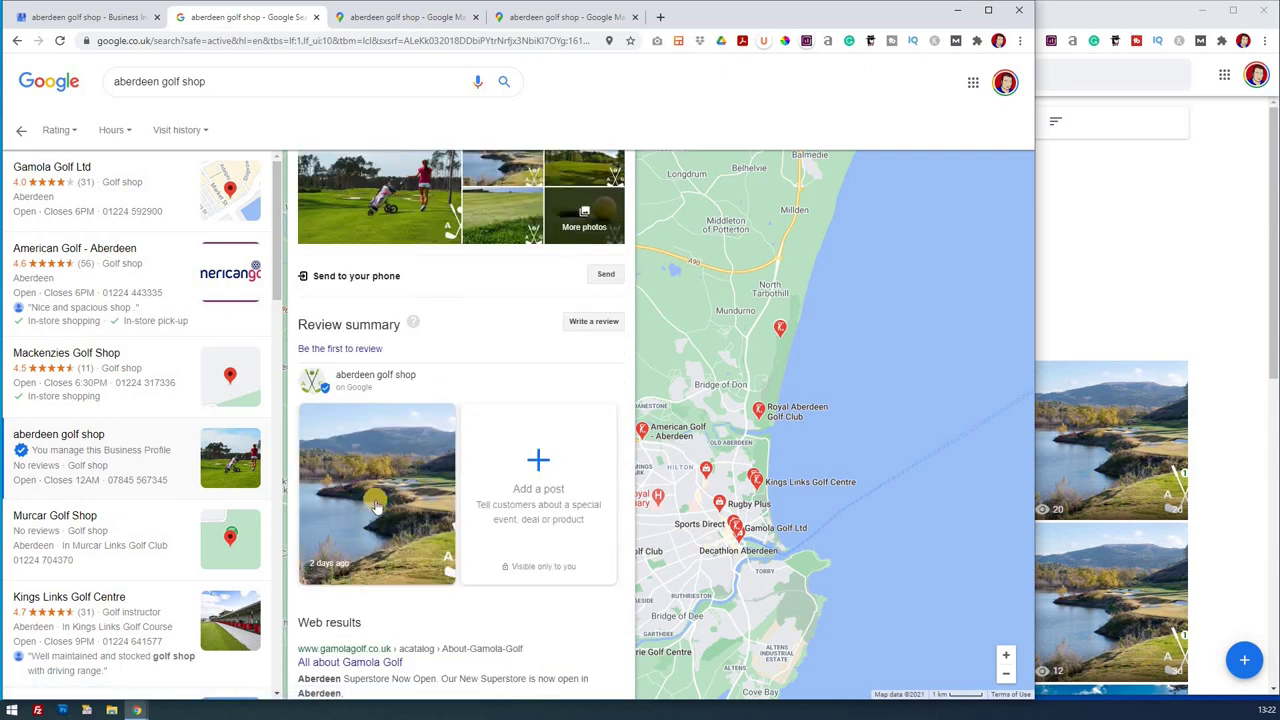
scroll(380, 500, "up", 2)
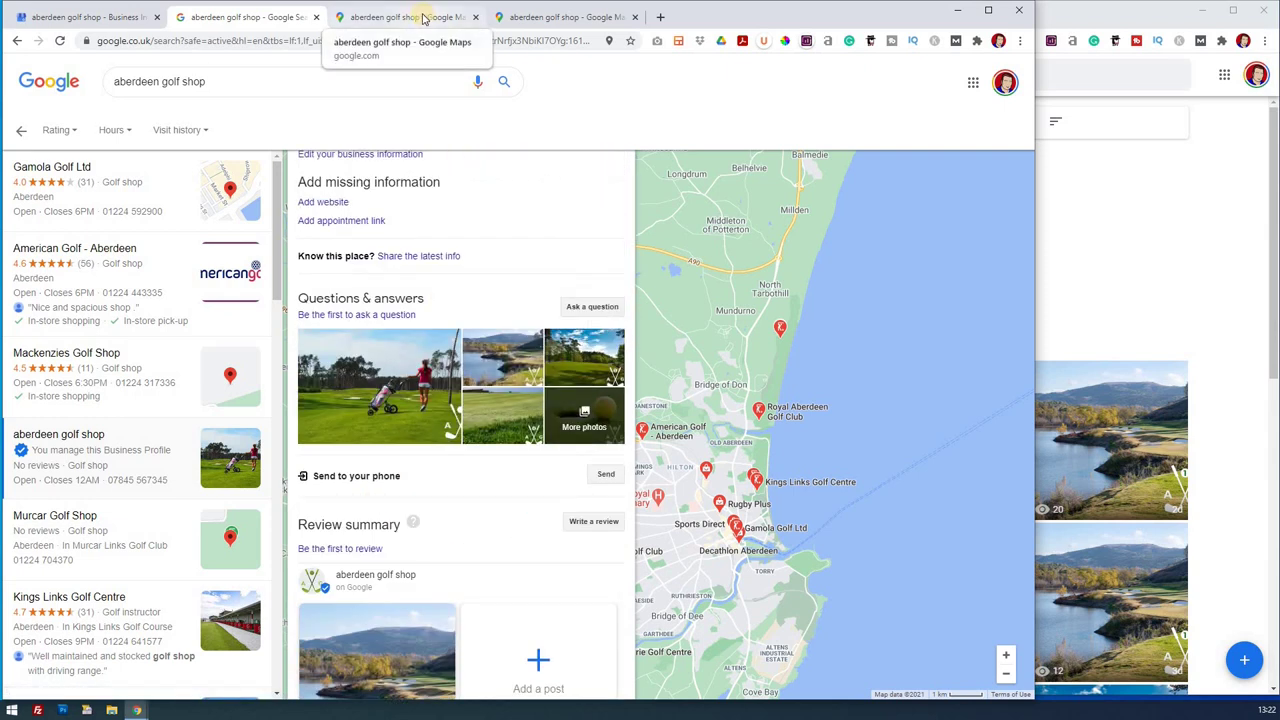
Check the cover photo in both Google Maps tabs, and compare it with the photos in the Google Search listing.
left_click(368, 19)
scroll(214, 300, "up", 3)
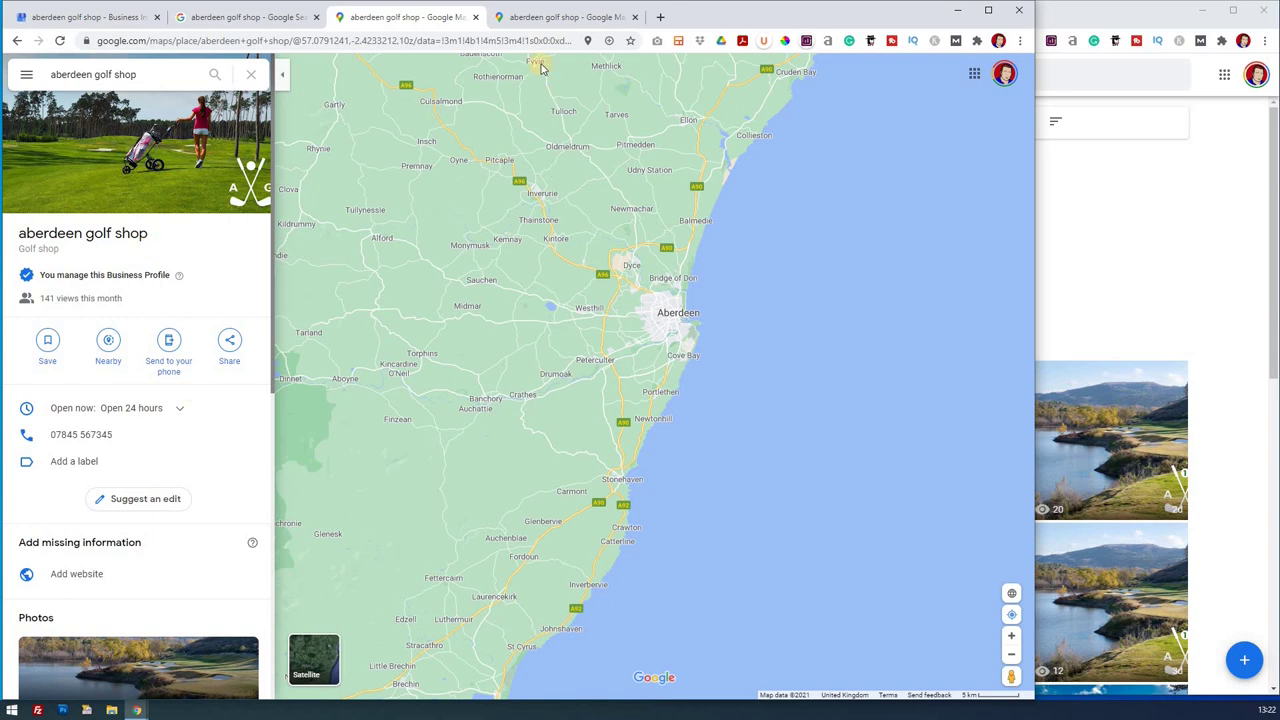
left_click(553, 19)
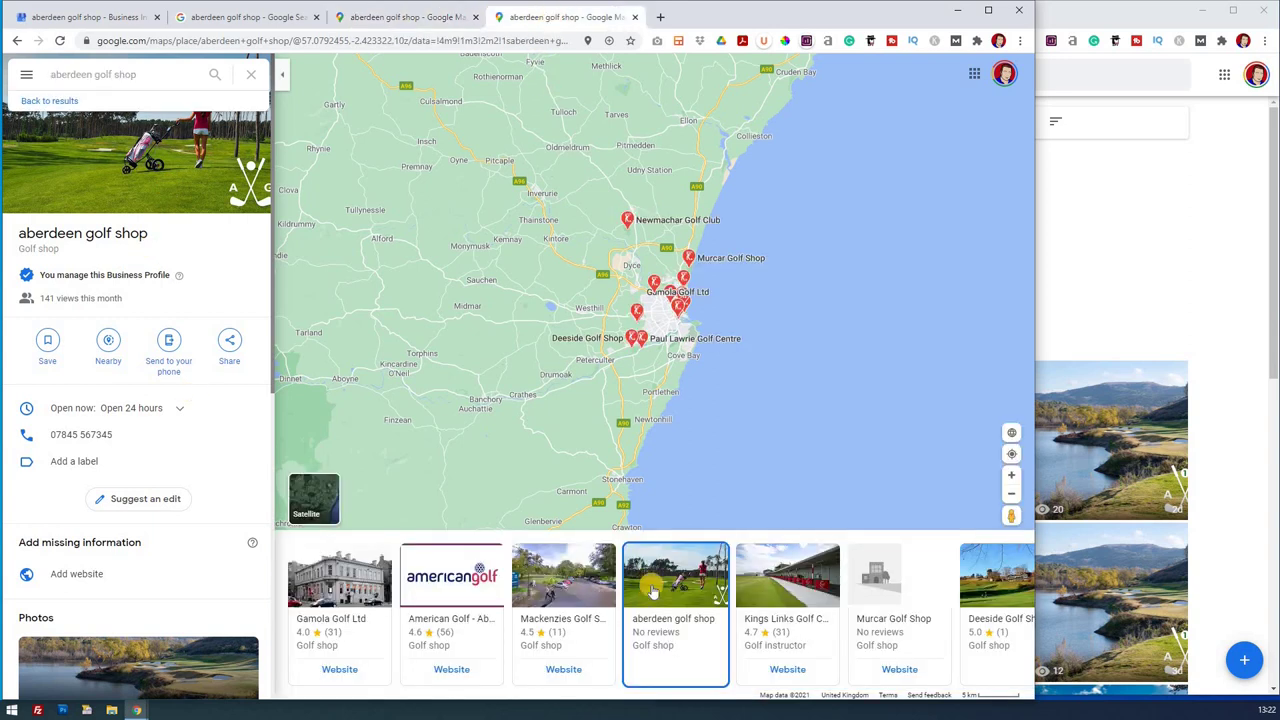
left_click(262, 20)
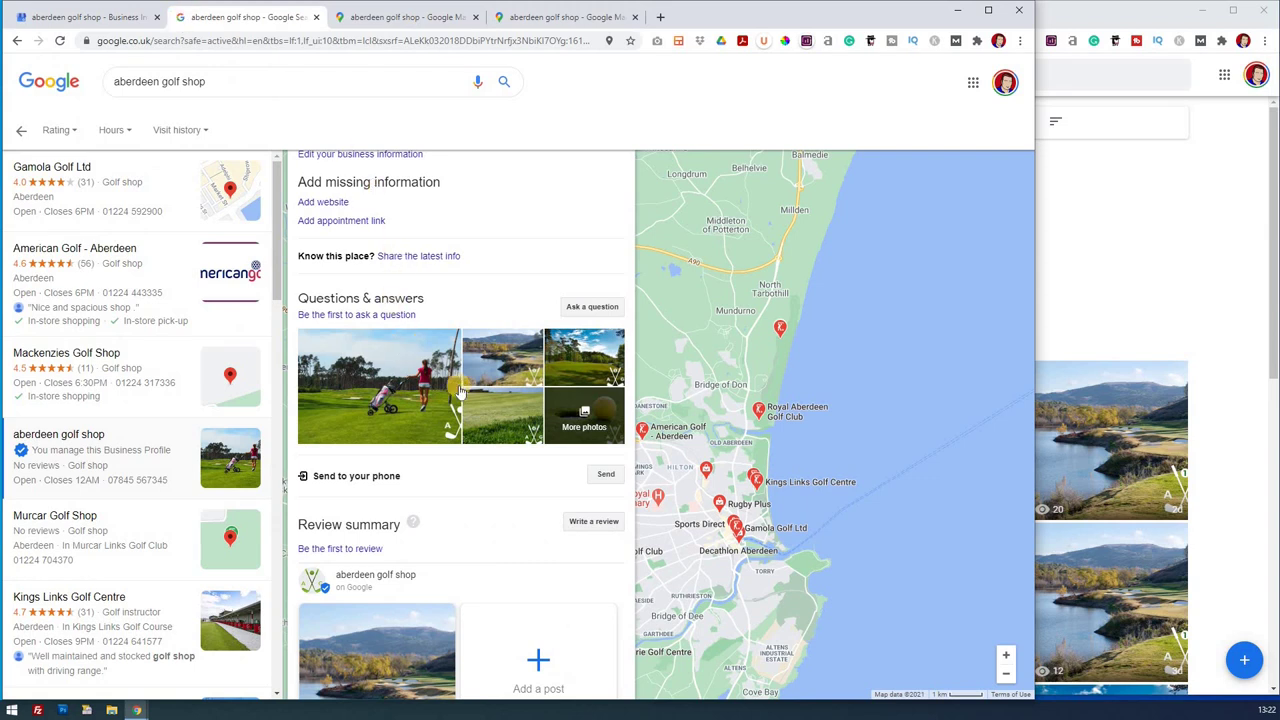
scroll(420, 425, "up", 1)
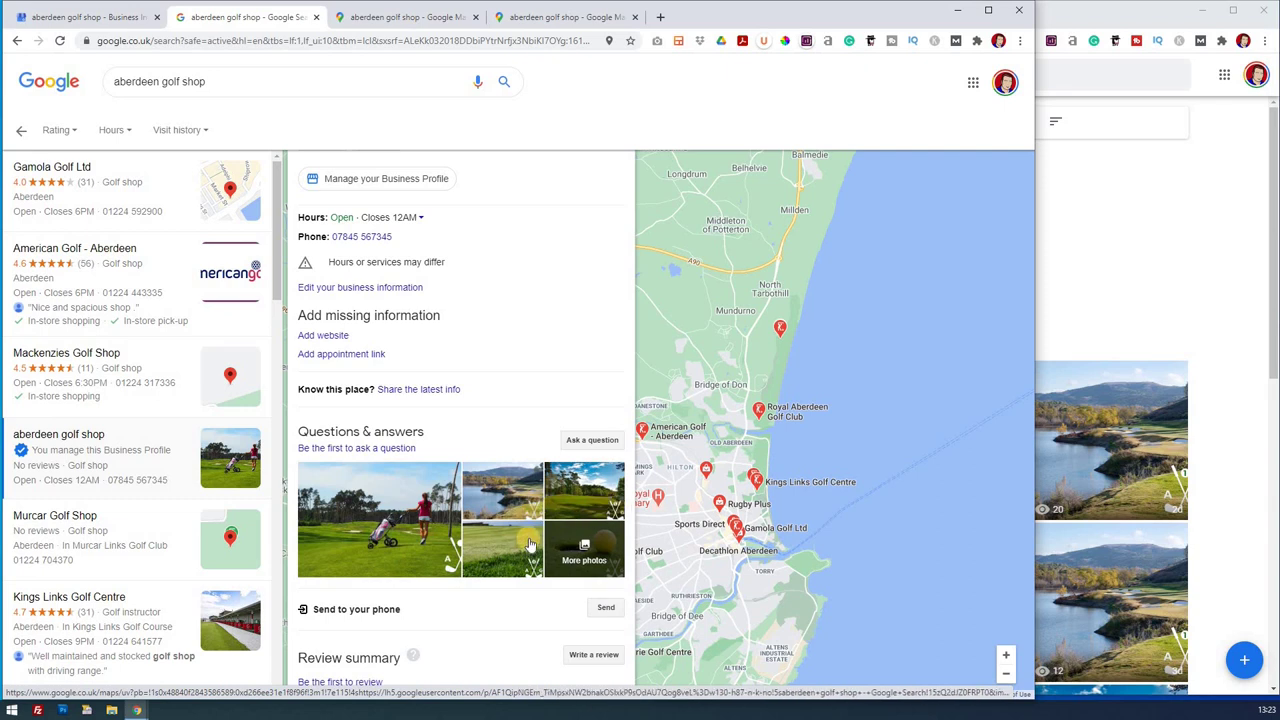
Narrow the search window to reveal the Google My Business Photos page, and compare its photos with those in the search listing.
left_click_drag(1040, 325, 674, 326)
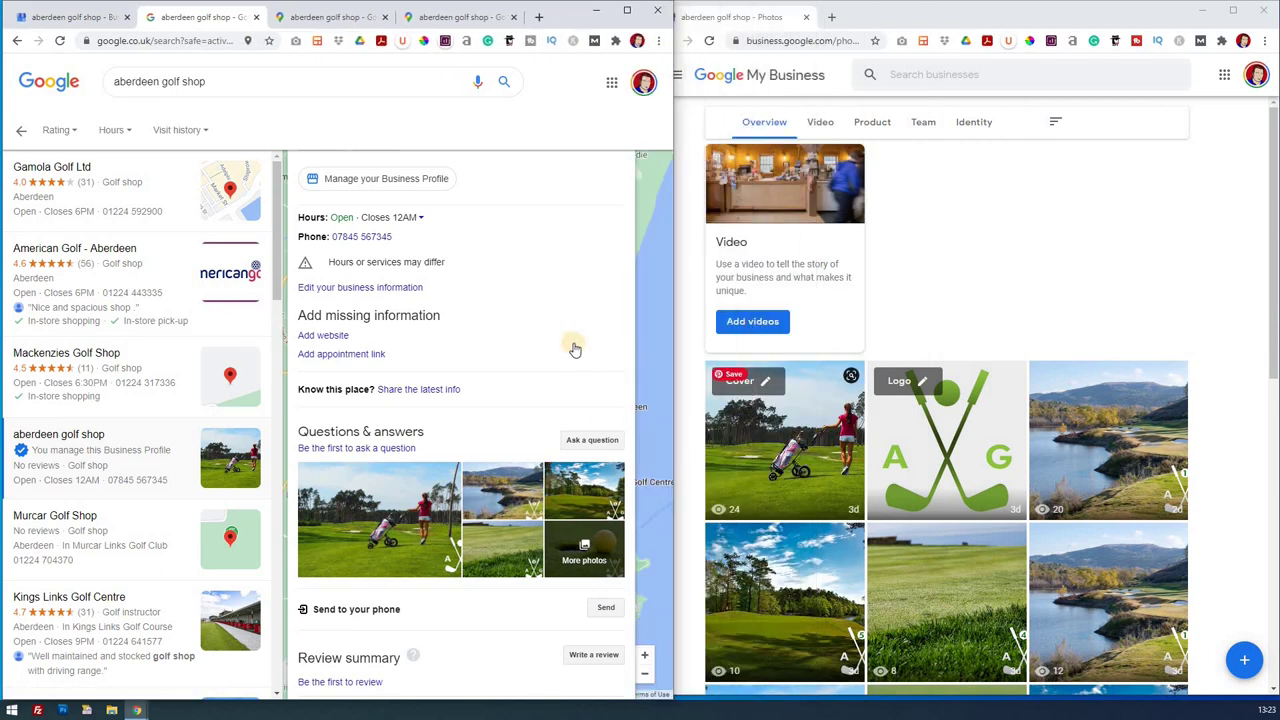
scroll(605, 196, "up", 1)
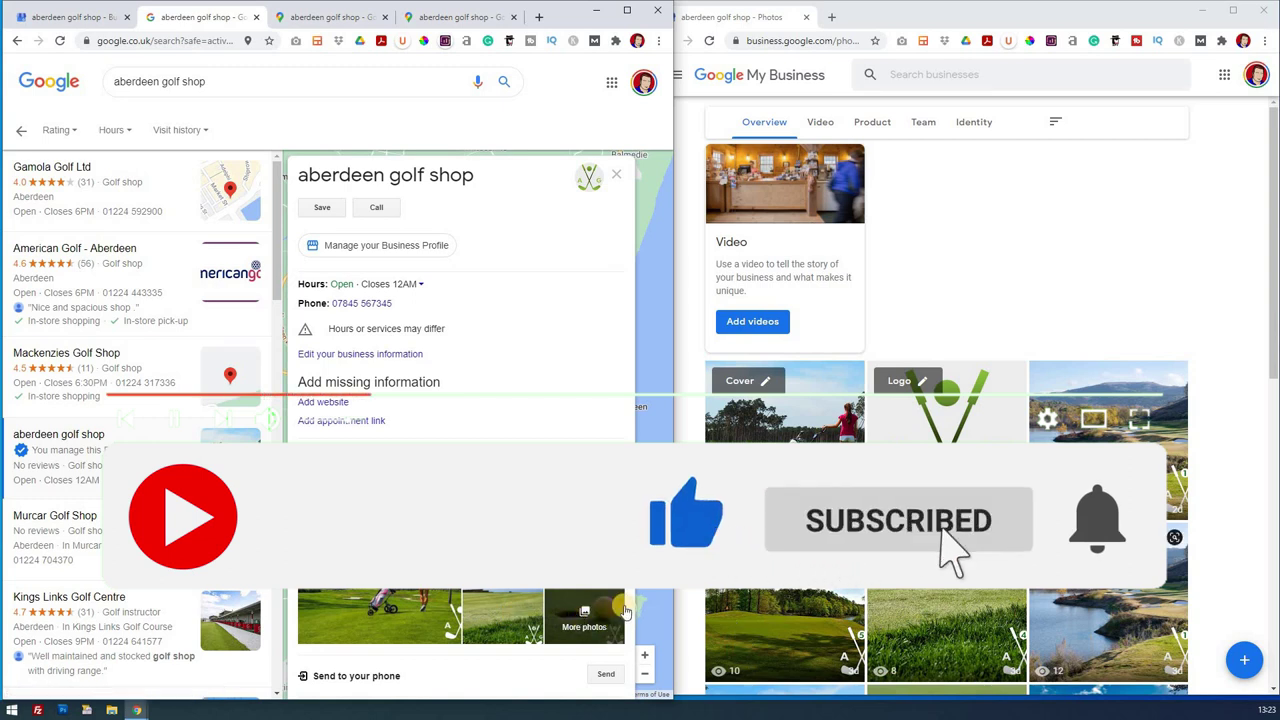
scroll(955, 606, "down", 2)
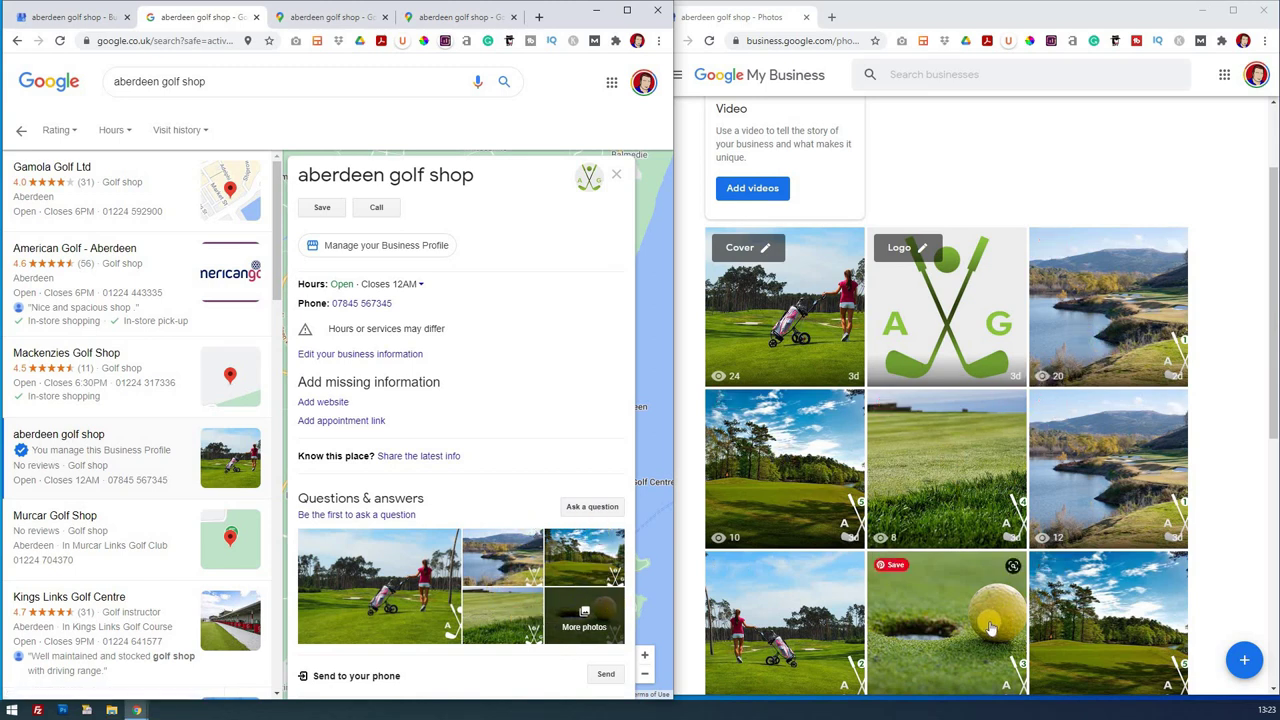
scroll(577, 430, "down", 2)
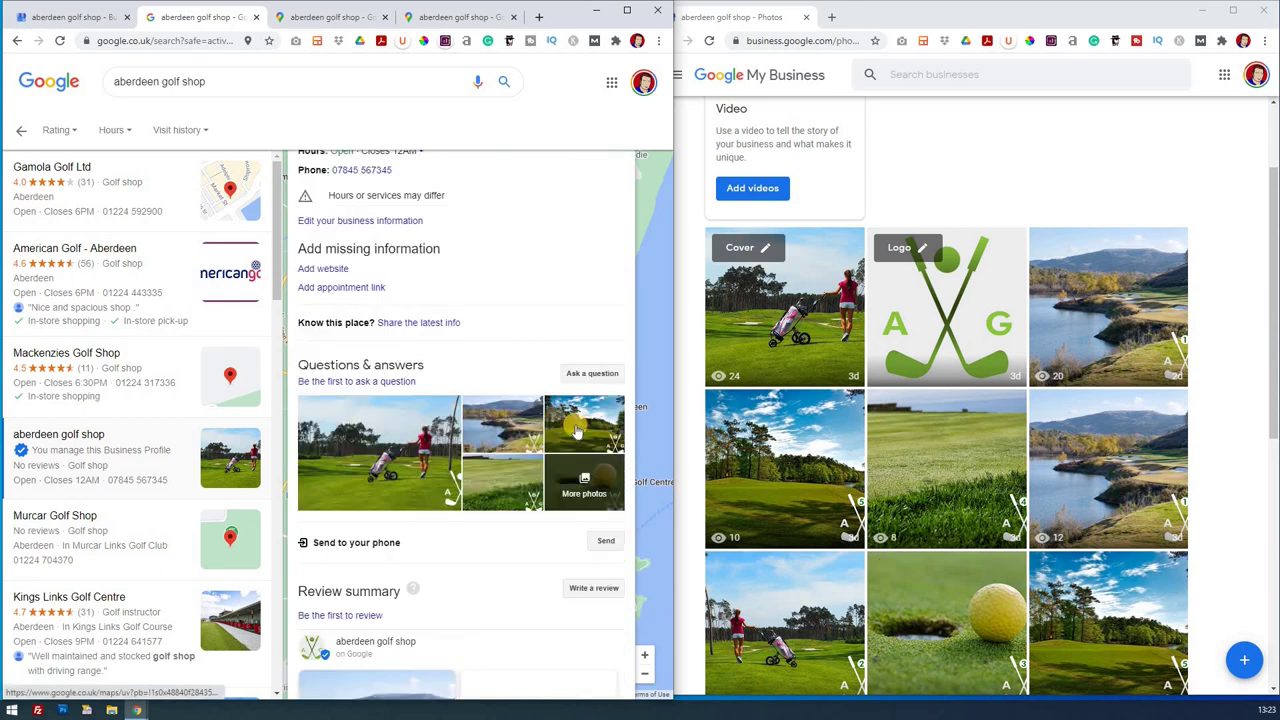
scroll(525, 497, "up", 2)
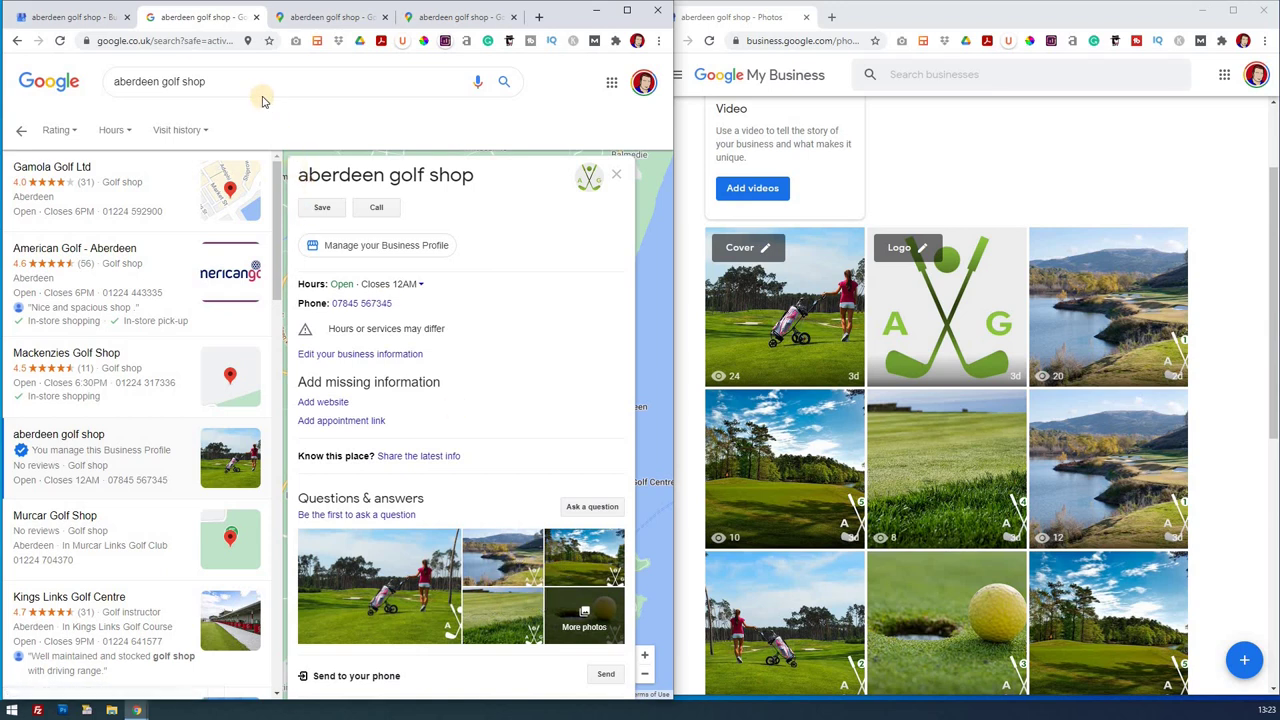
Search for flower shops and look through the local business list for a listing without its own cover photo.
left_click_drag(207, 82, 112, 84)
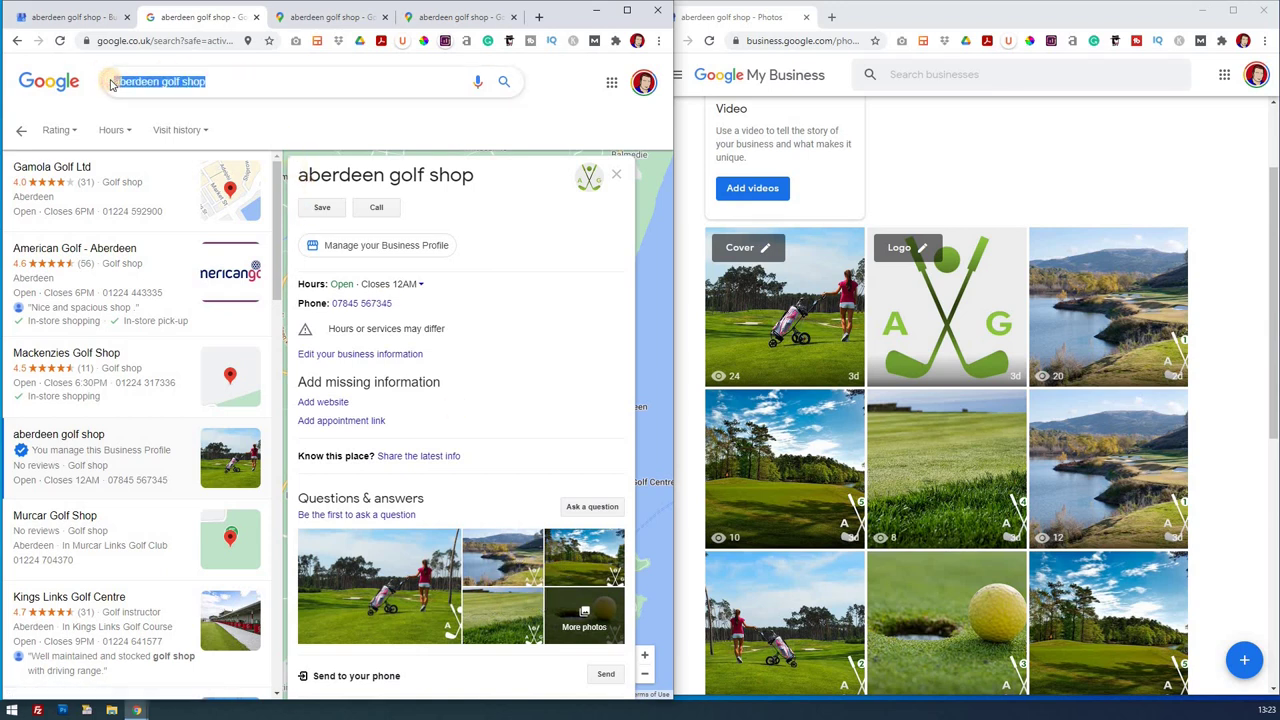
type("flower s")
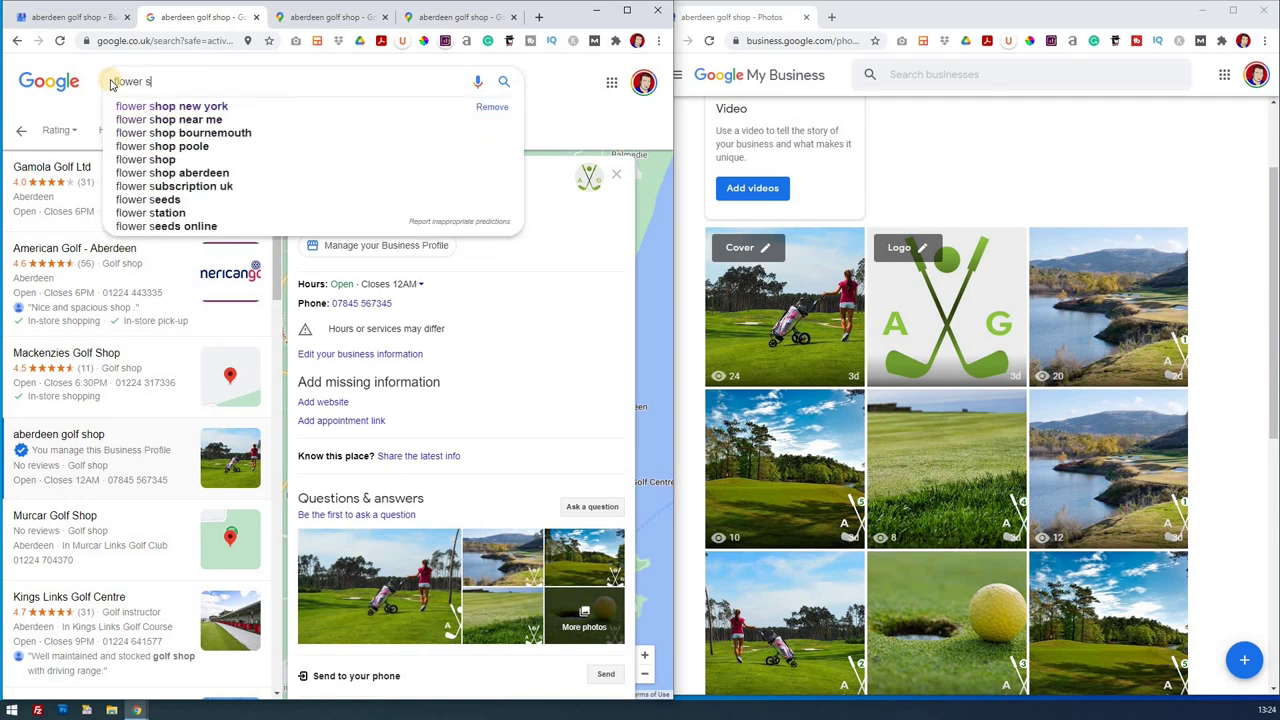
type("hops")
key("Return")
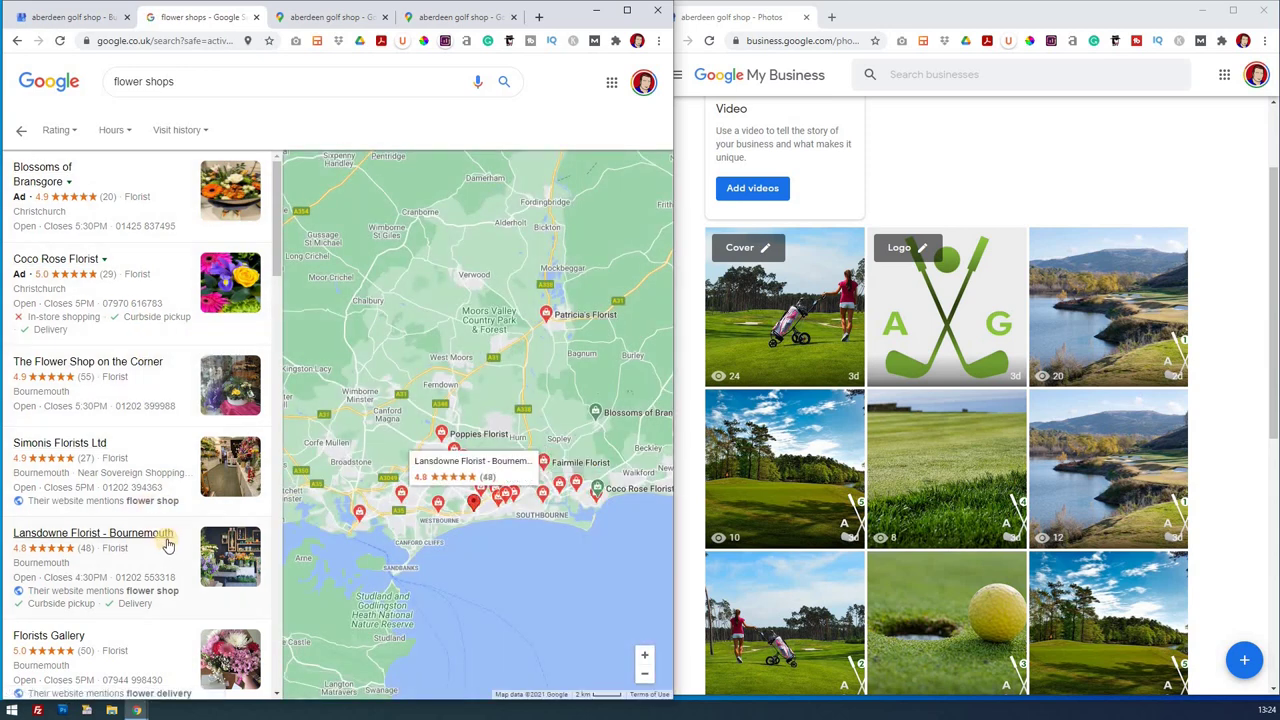
scroll(168, 543, "down", 10)
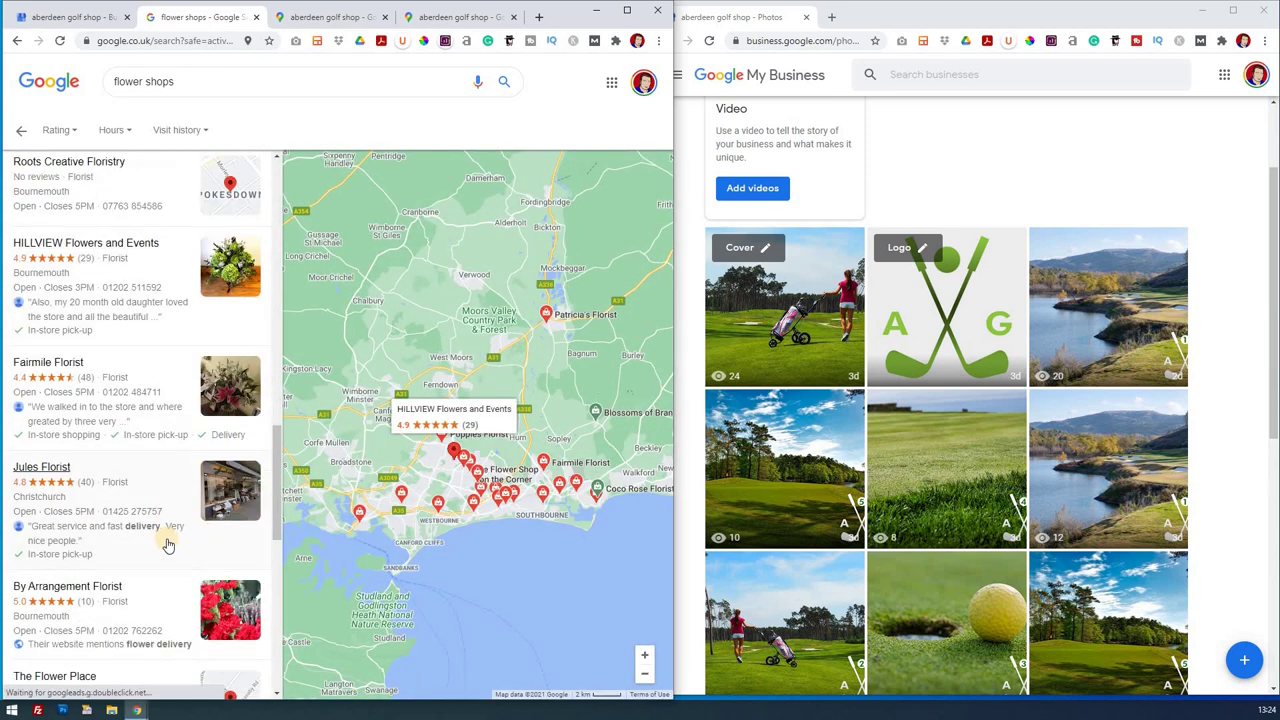
scroll(162, 400, "up", 2)
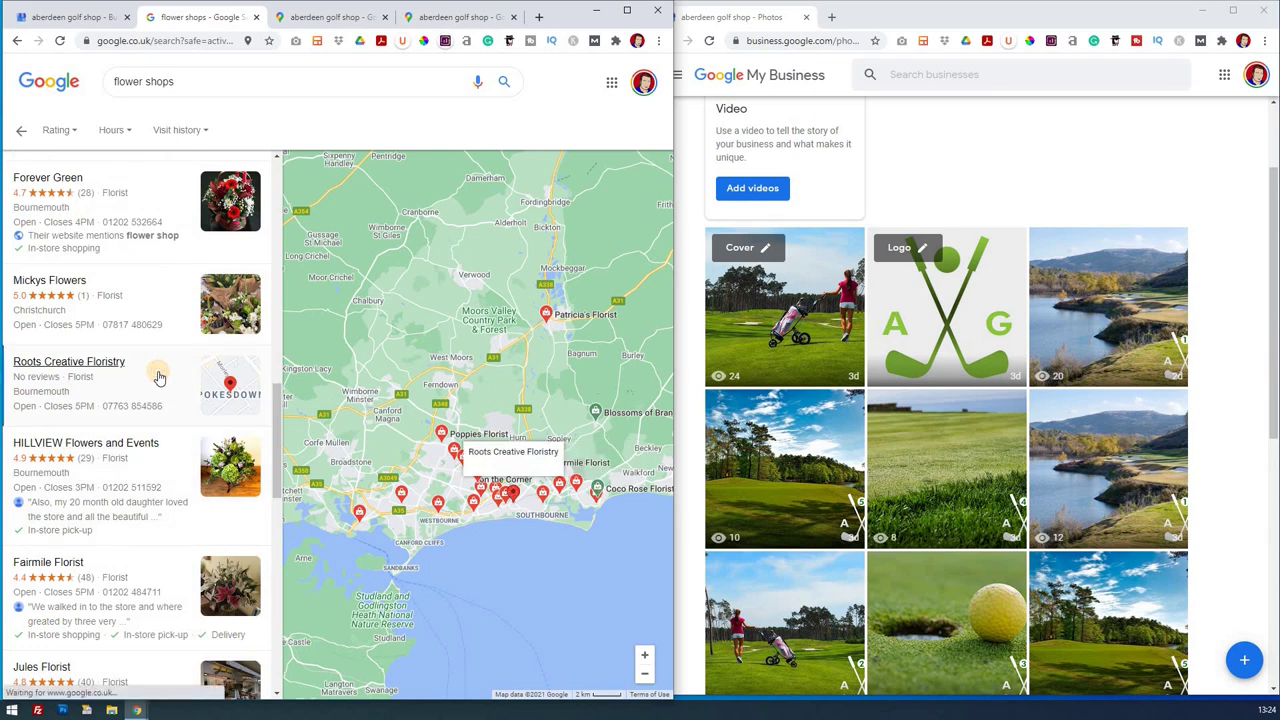
Open the Roots Creative Floristry and HILLVIEW Flowers and Events listings in turn, and examine their photos and business details.
left_click(159, 377)
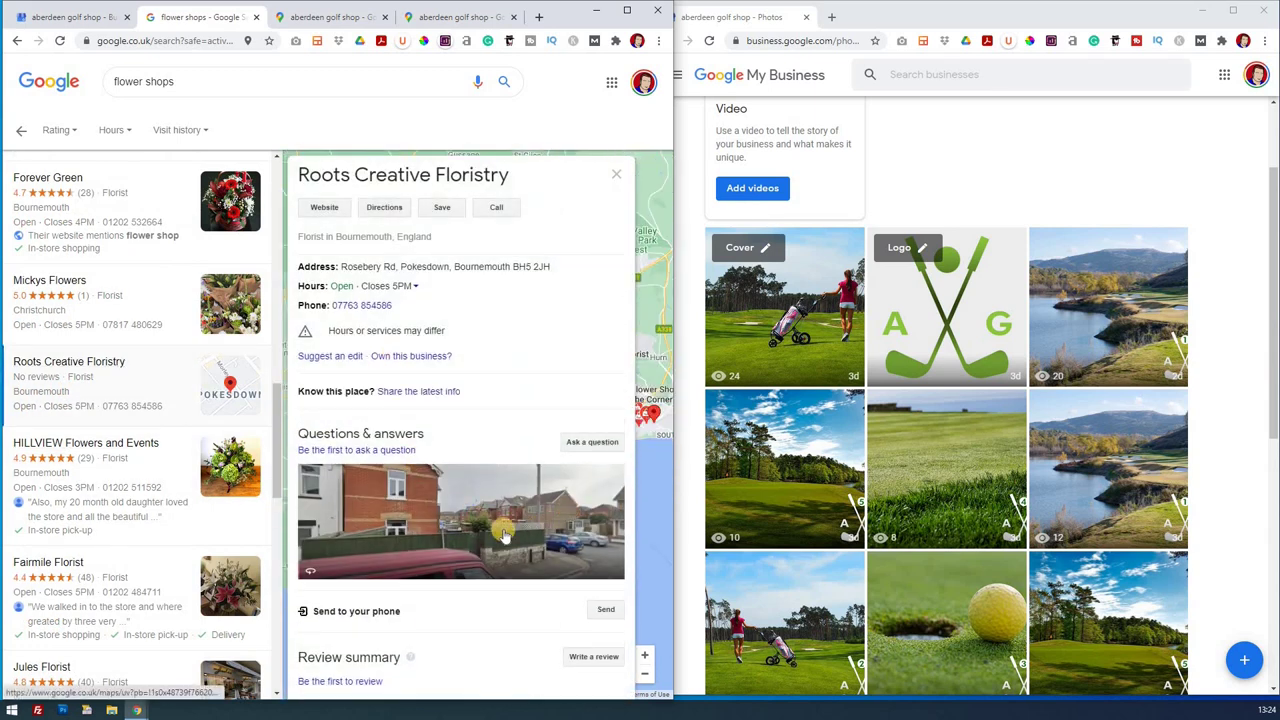
scroll(505, 535, "down", 5)
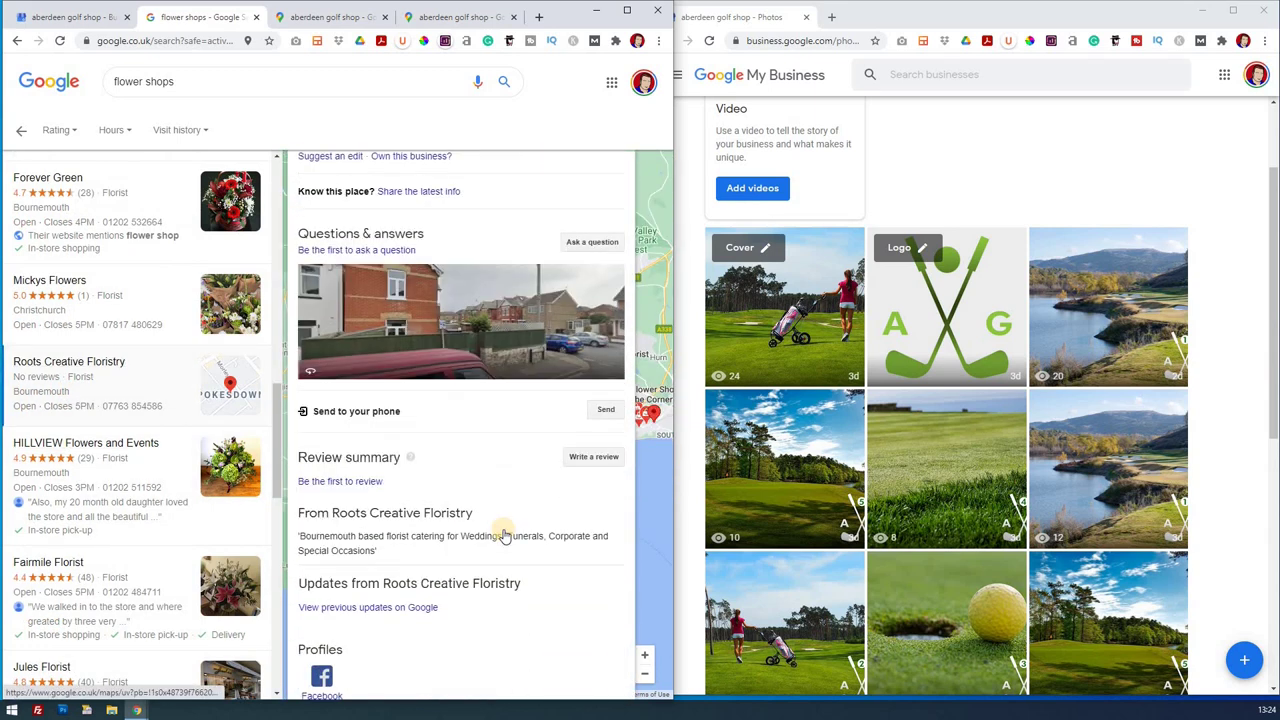
left_click(172, 486)
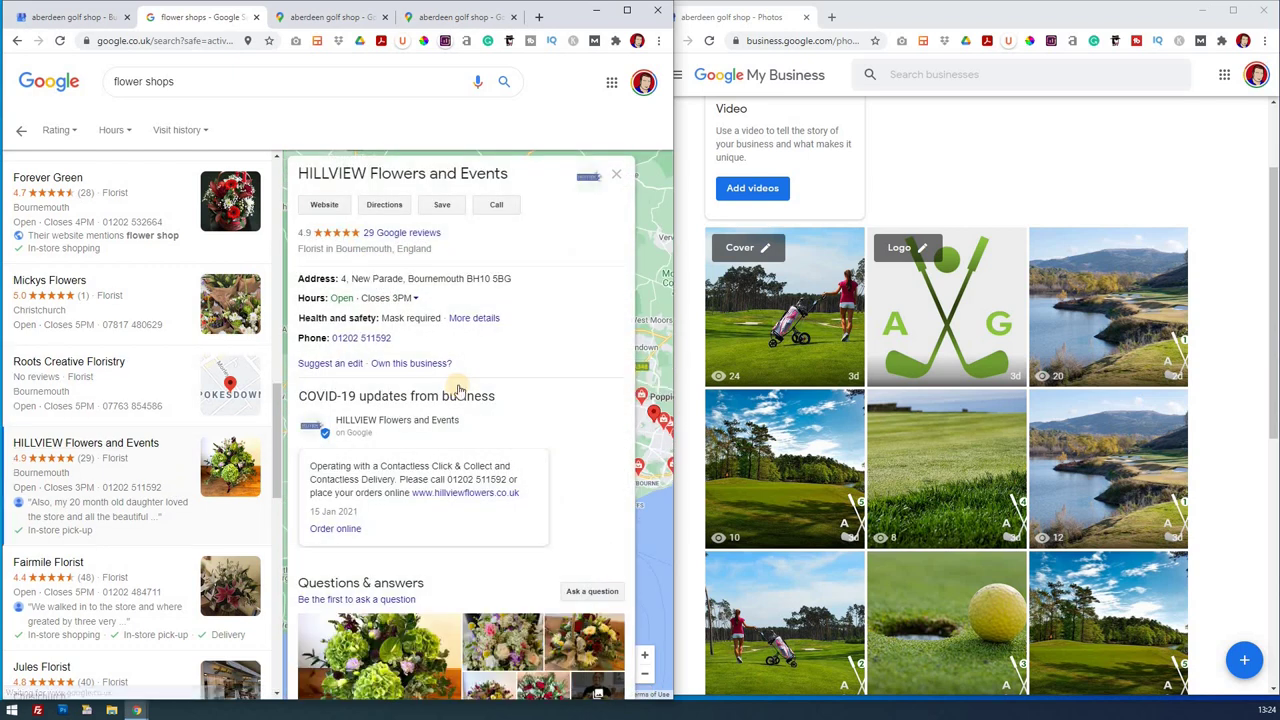
scroll(560, 450, "down", 2)
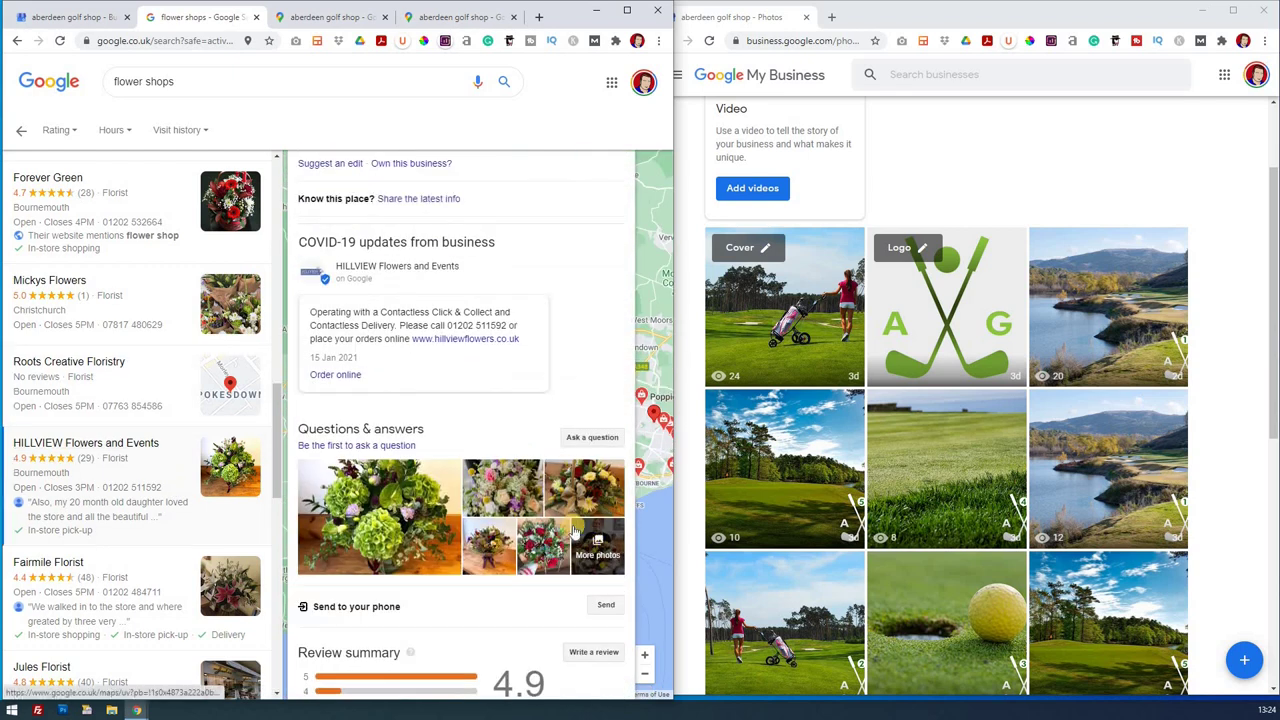